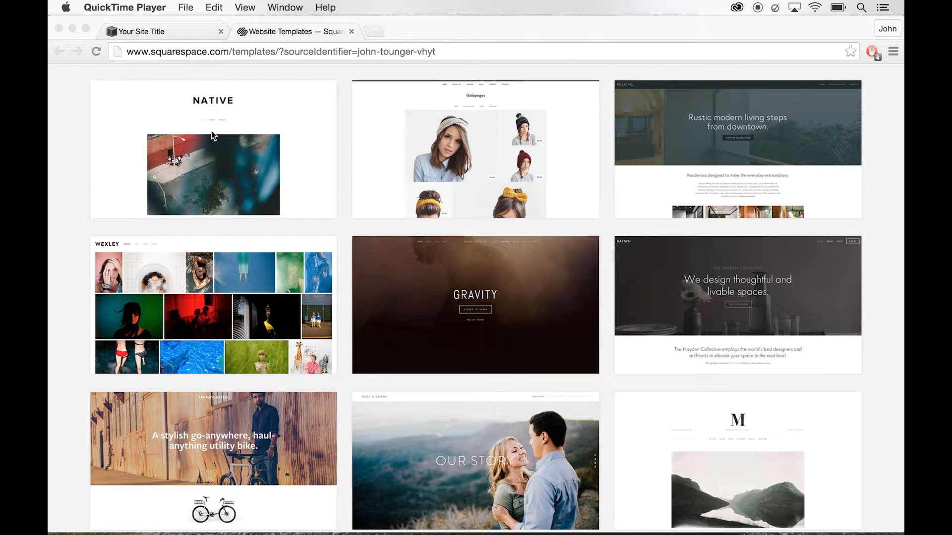
# Step: In Chrome, scroll to the bottom of the template gallery and open the Bedford template's details page
pyautogui.click(77, 249)
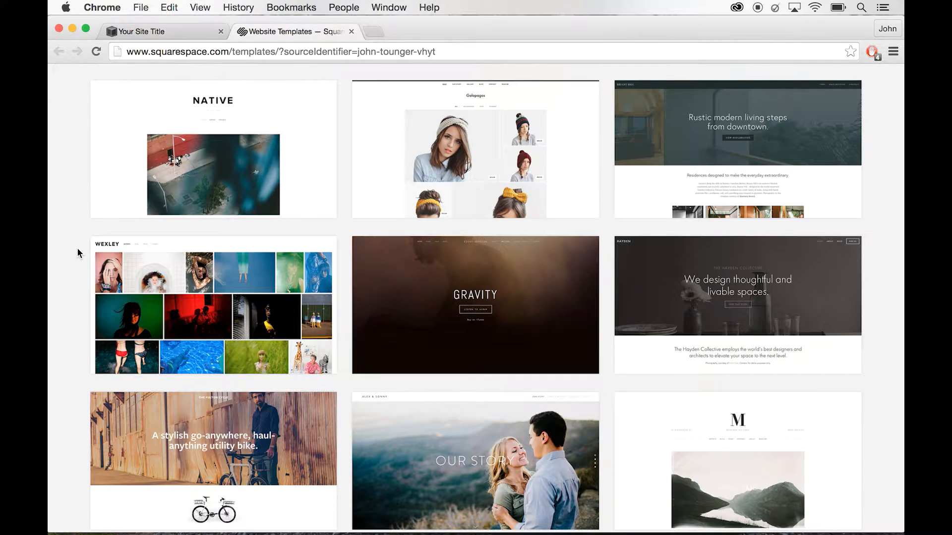
pyautogui.moveTo(565, 304)
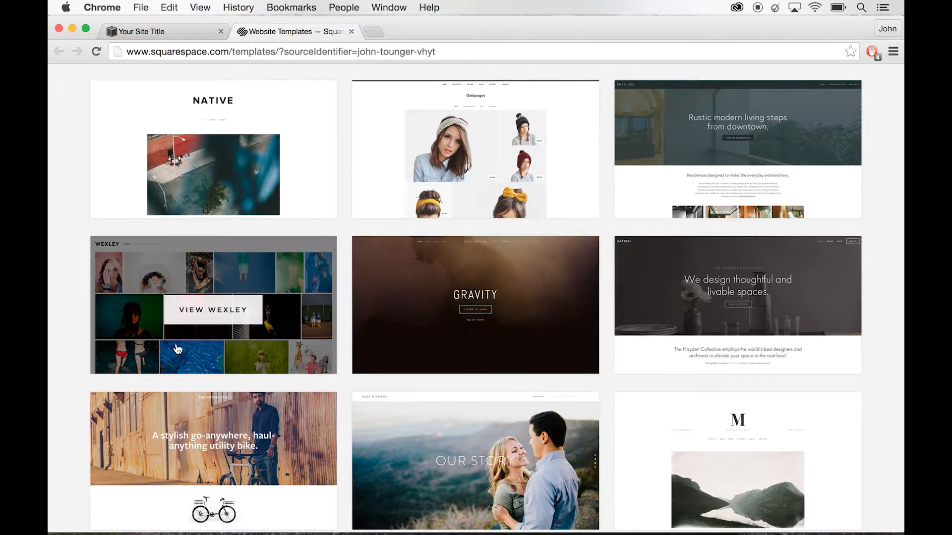
pyautogui.scroll(-5, 75, 394)
pyautogui.scroll(-5, 75, 394)
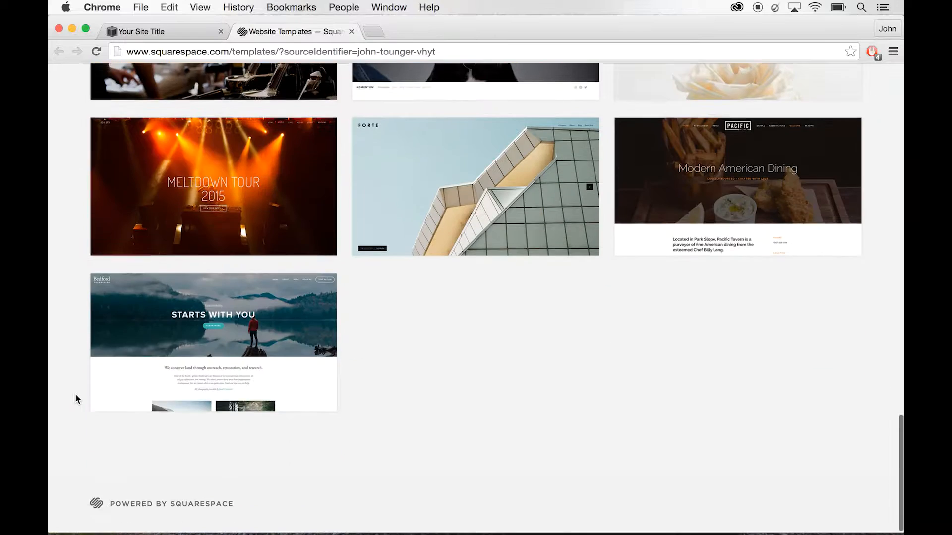
pyautogui.moveTo(223, 345)
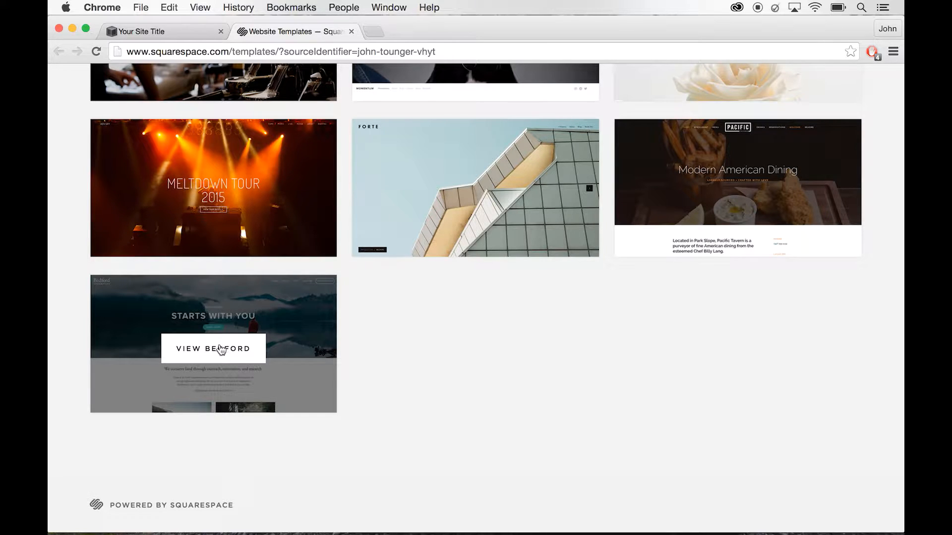
pyautogui.click(219, 347)
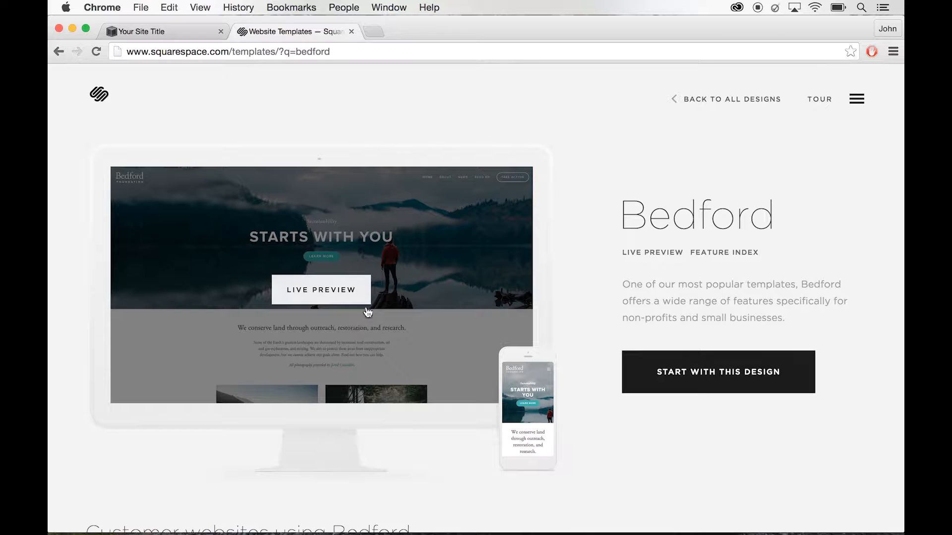
# Step: Start a new website from the Bedford design under the current account
pyautogui.click(694, 382)
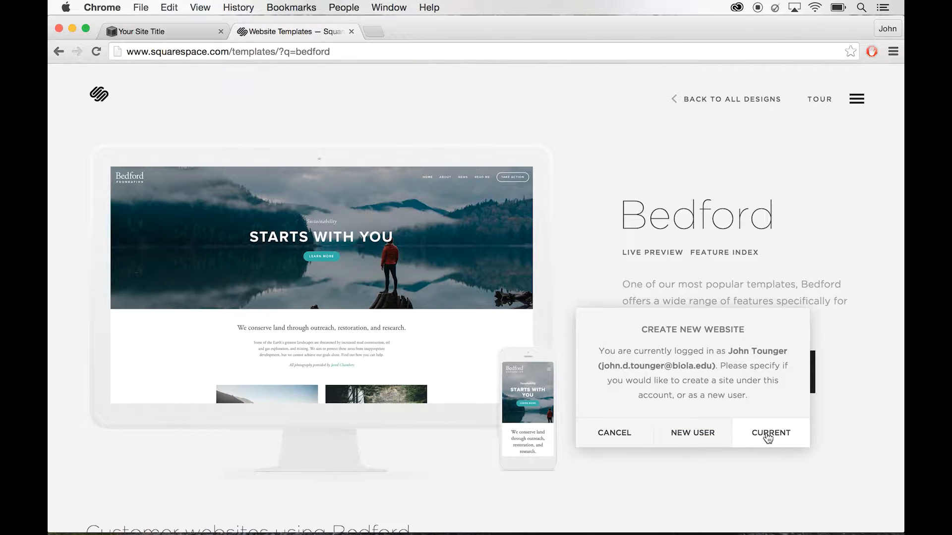
pyautogui.click(751, 433)
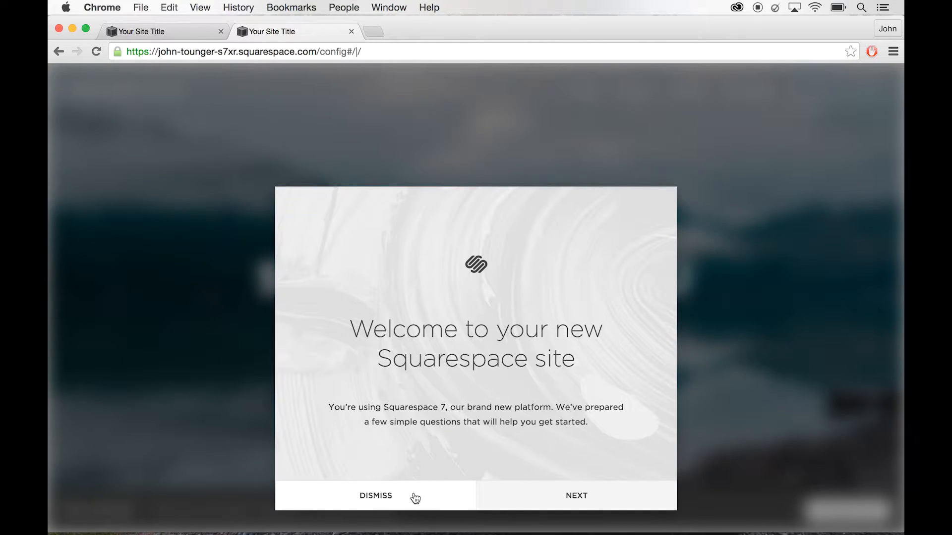
# Step: Choose Personal as the site purpose in the setup questions
pyautogui.click(534, 487)
pyautogui.click(548, 295)
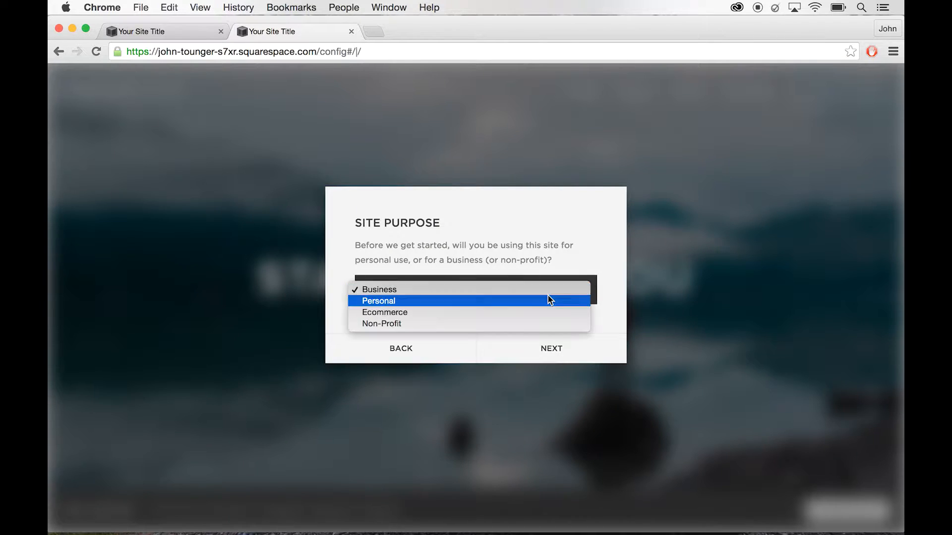
pyautogui.click(544, 299)
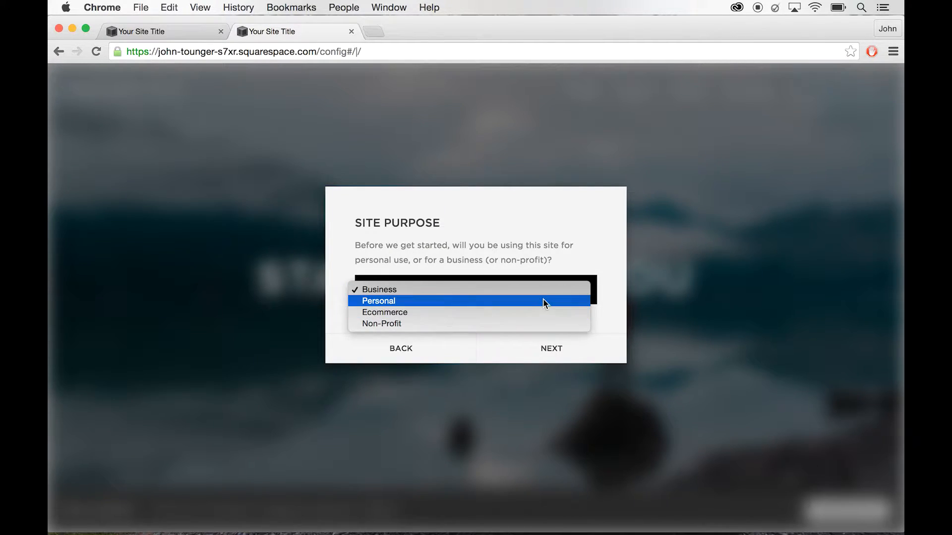
pyautogui.click(559, 348)
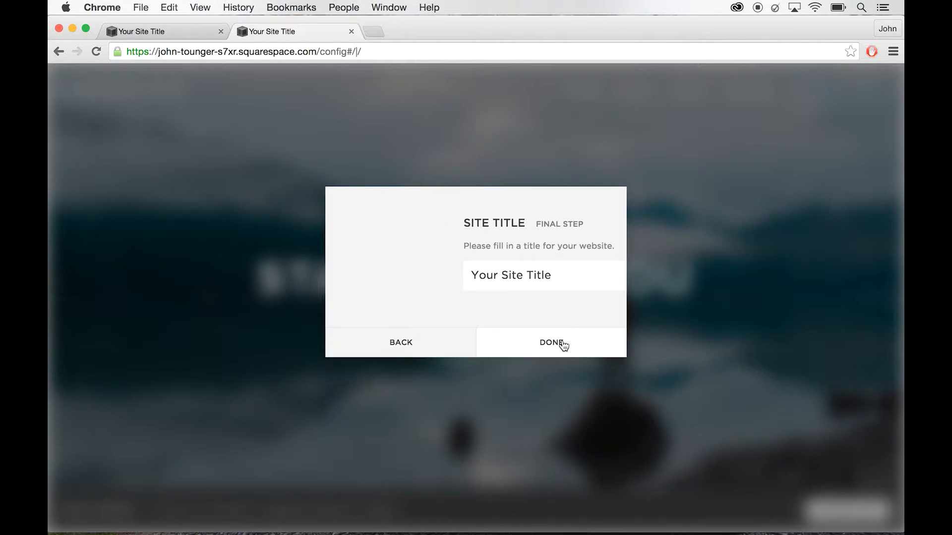
# Step: Replace 'Your Site Title' with the owner's full name and finish setup
pyautogui.tripleClick(515, 281)
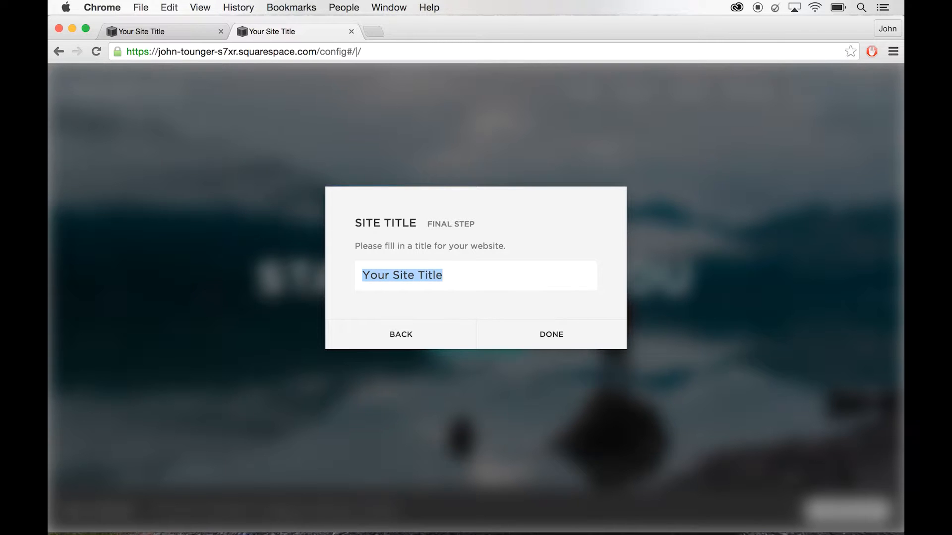
pyautogui.write('JOhn')
pyautogui.press('BackSpace')
pyautogui.press('BackSpace')
pyautogui.press('BackSpace')
pyautogui.press('BackSpace')
pyautogui.write('John Tounger')
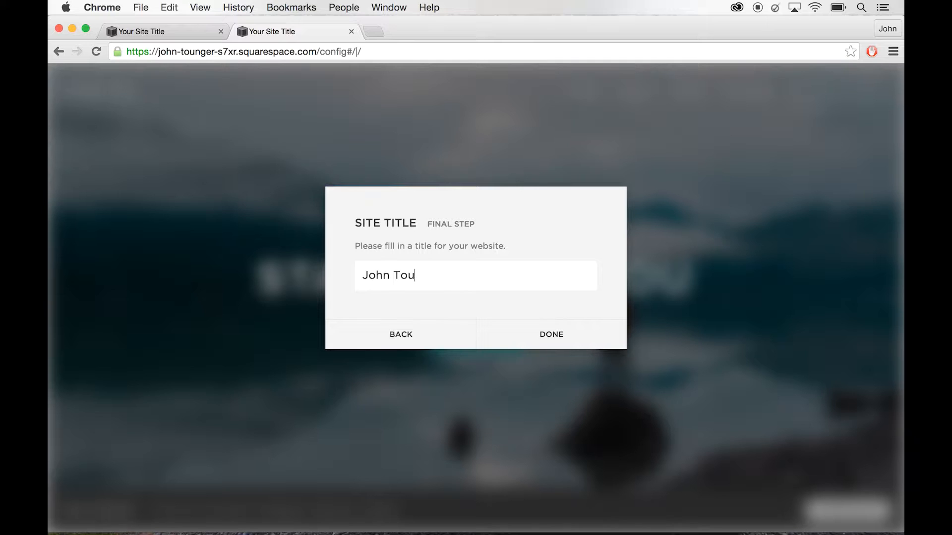
pyautogui.click(549, 333)
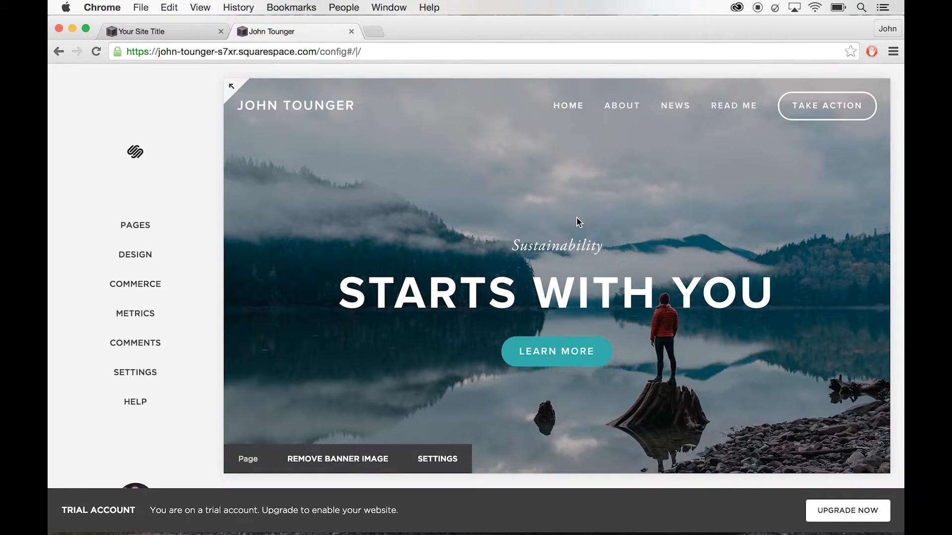
pyautogui.scroll(-10, 576, 218)
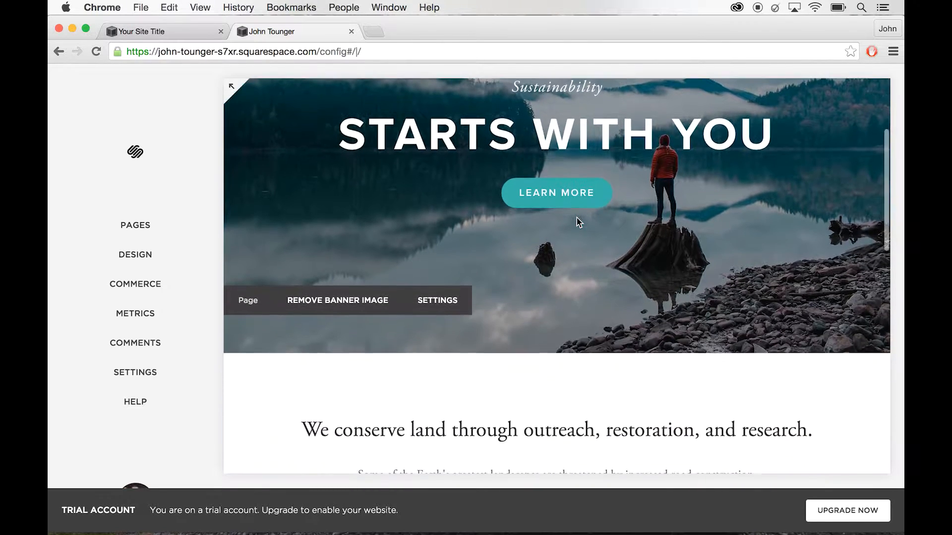
pyautogui.scroll(10, 576, 218)
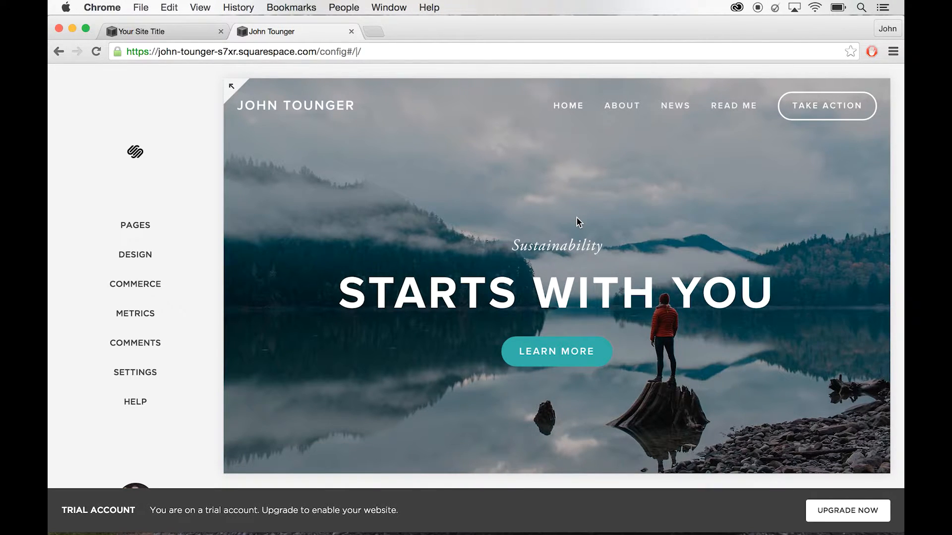
pyautogui.moveTo(576, 219)
pyautogui.click(154, 229)
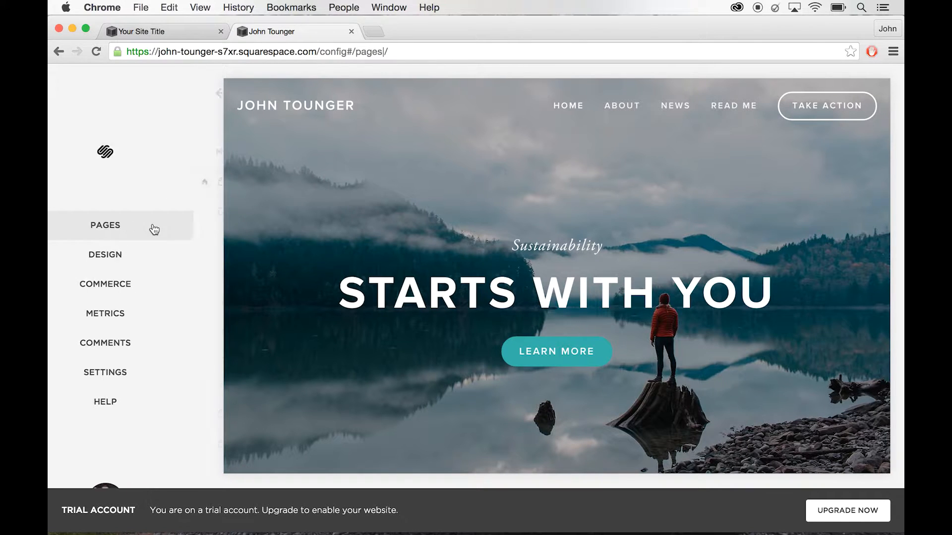
pyautogui.scroll(-5, 143, 392)
pyautogui.scroll(5, 142, 392)
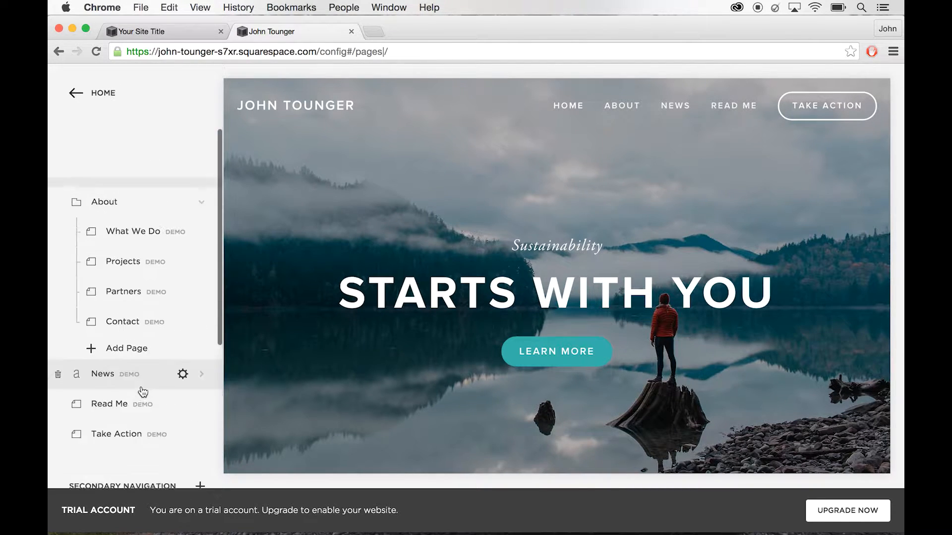
pyautogui.click(76, 93)
pyautogui.click(132, 256)
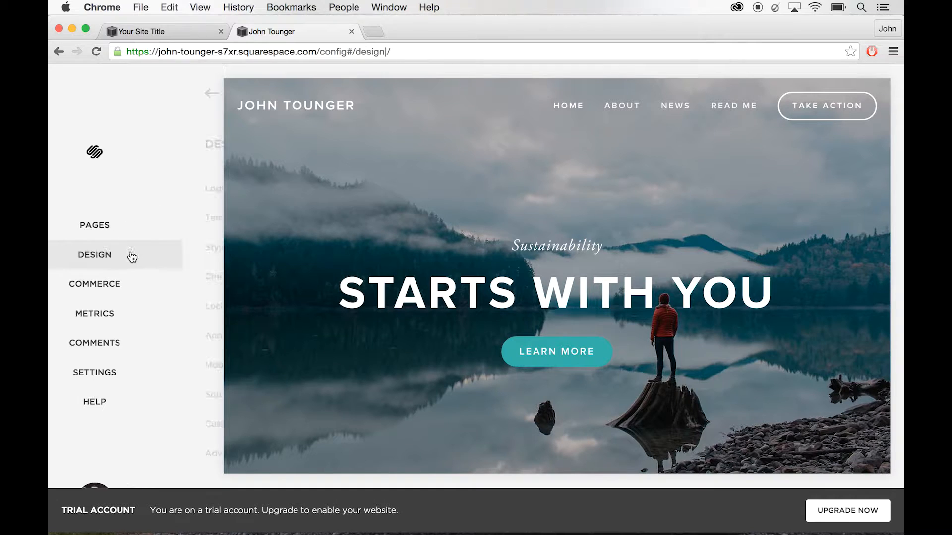
pyautogui.click(74, 93)
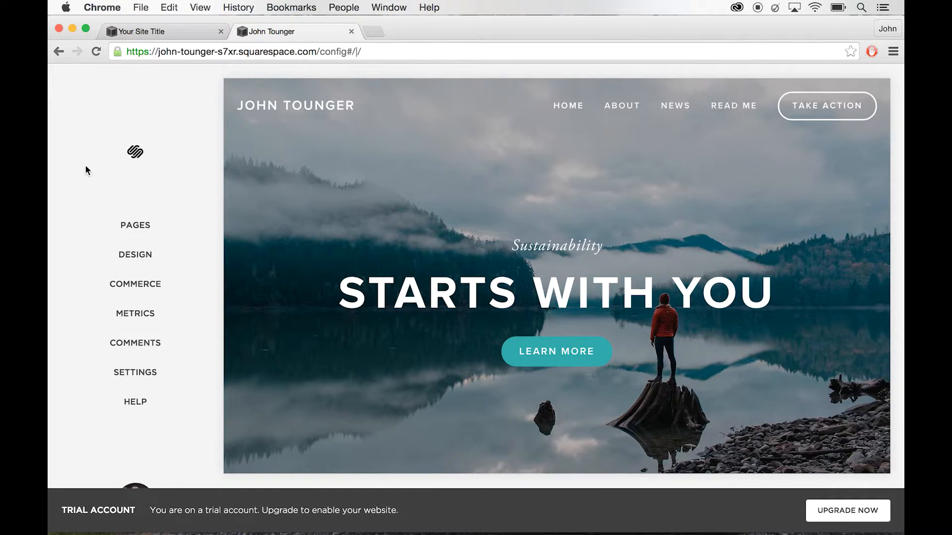
pyautogui.click(141, 315)
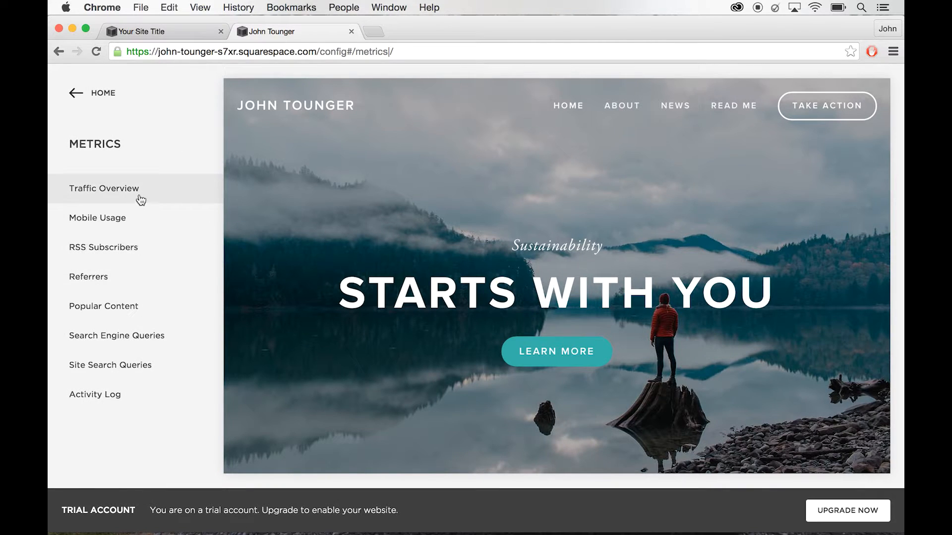
pyautogui.click(138, 197)
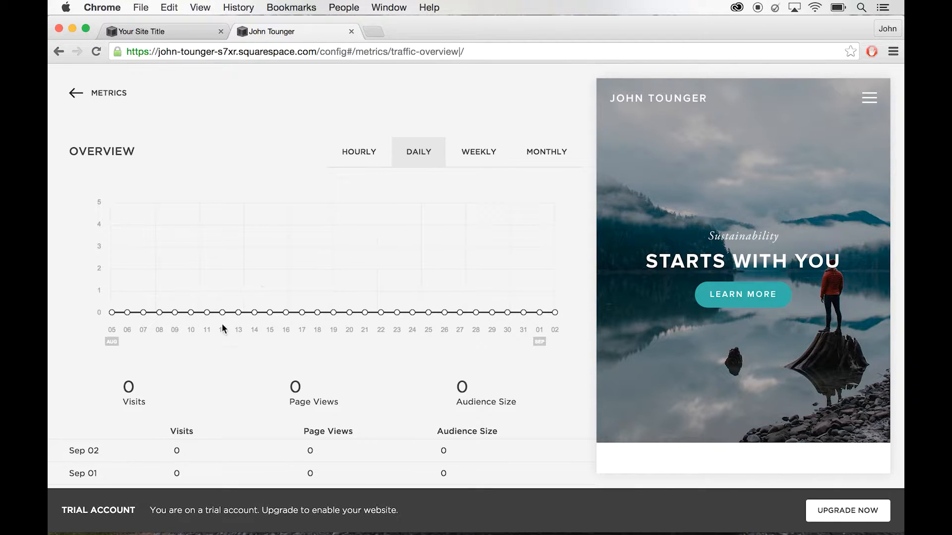
pyautogui.click(77, 98)
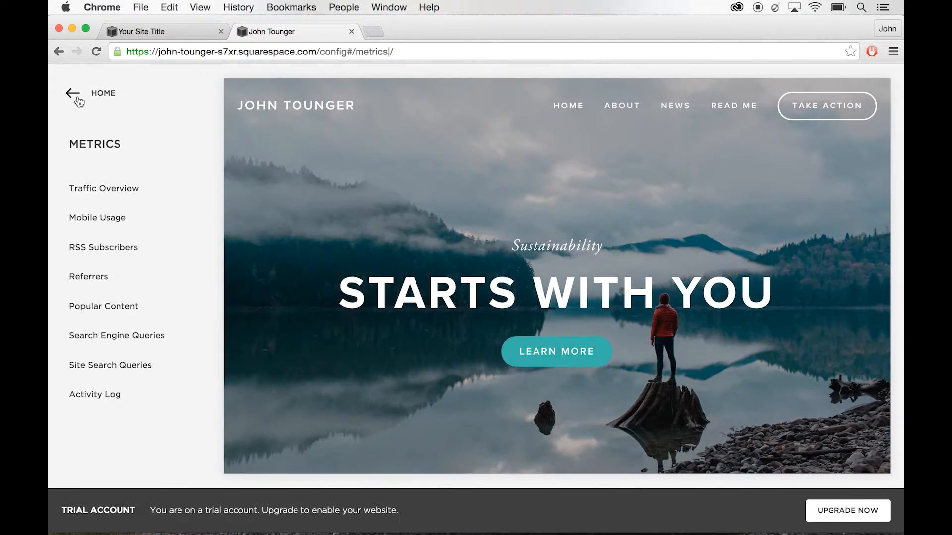
pyautogui.click(77, 98)
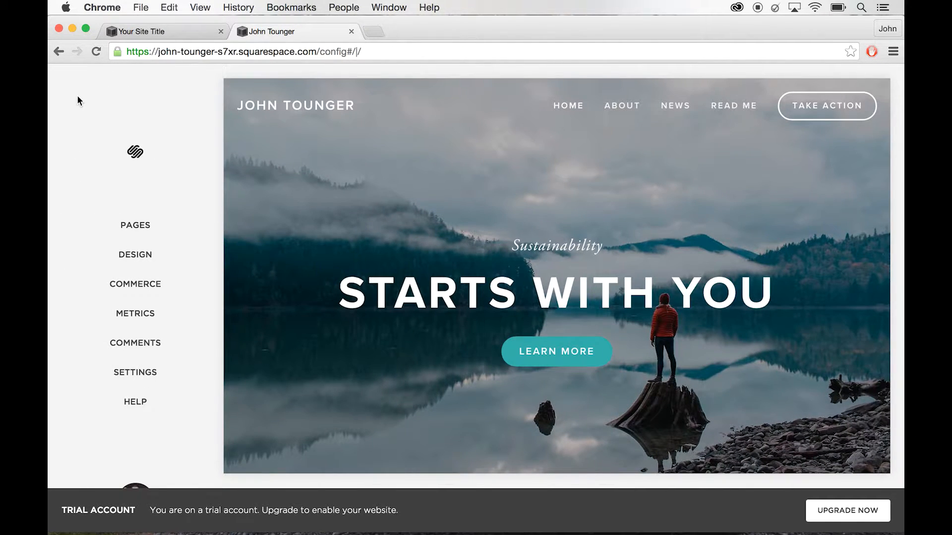
pyautogui.click(127, 366)
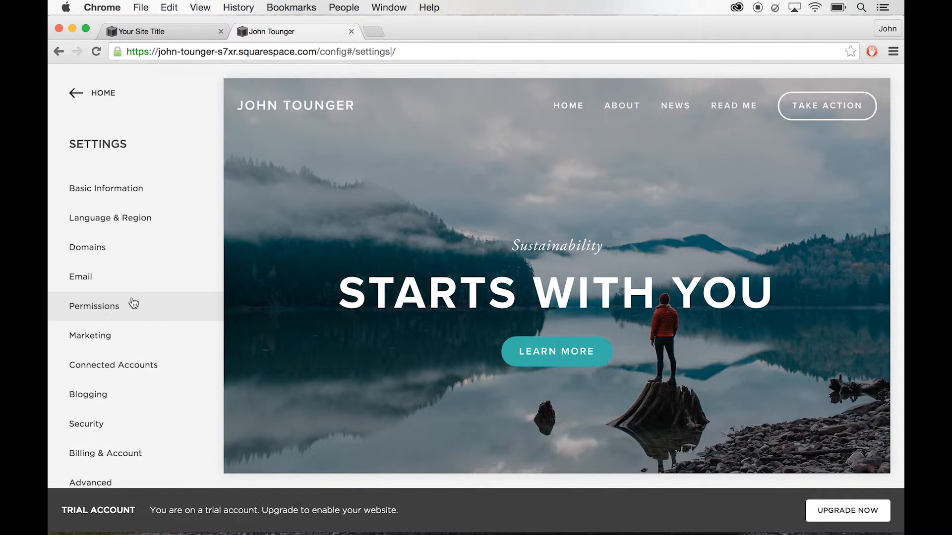
pyautogui.scroll(-3, 159, 257)
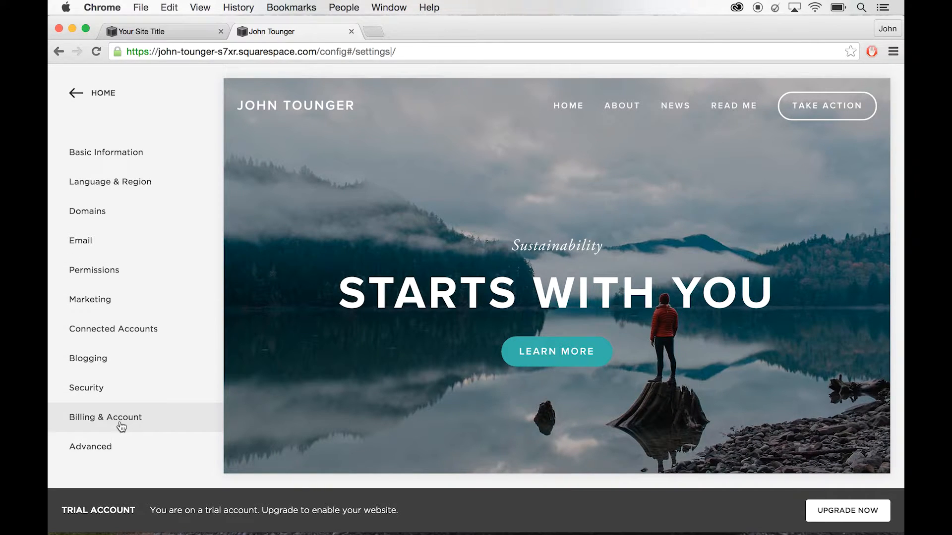
pyautogui.click(72, 98)
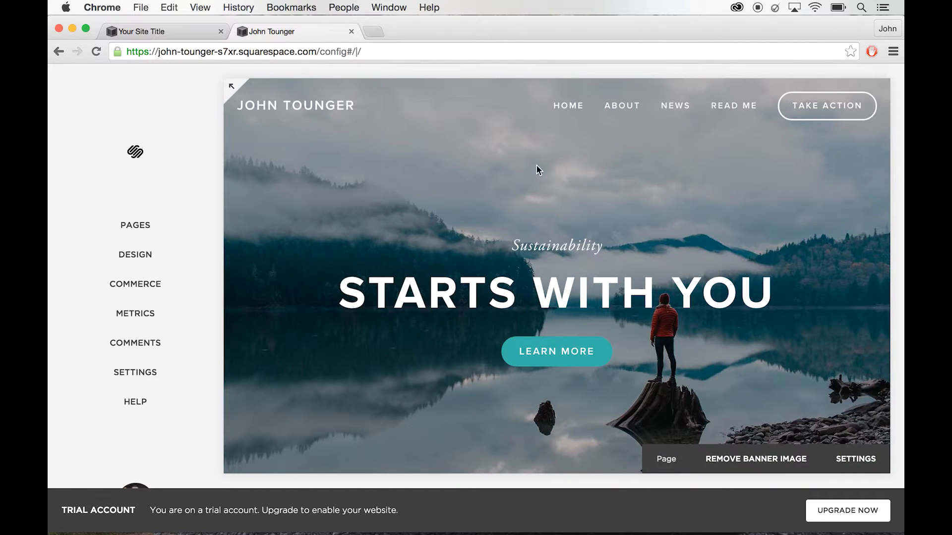
pyautogui.scroll(-10, 403, 337)
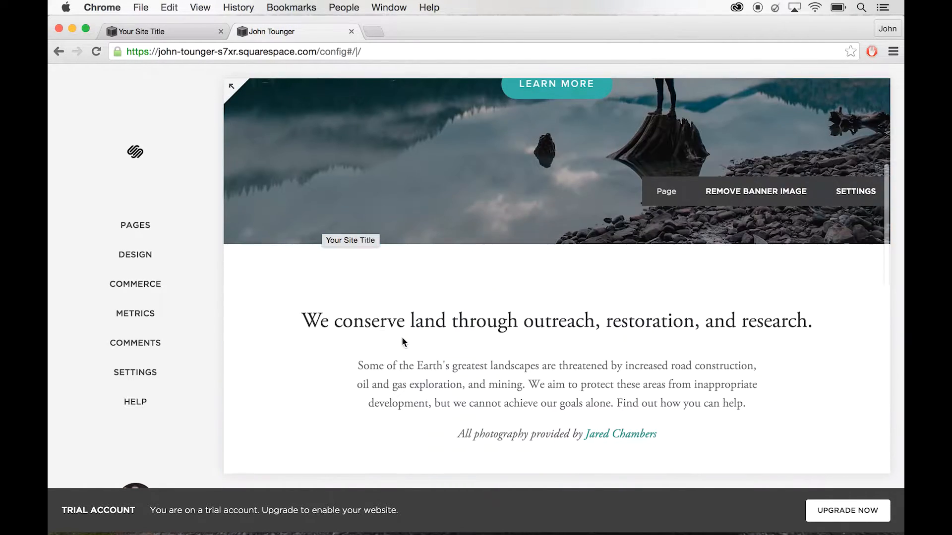
pyautogui.scroll(10, 402, 337)
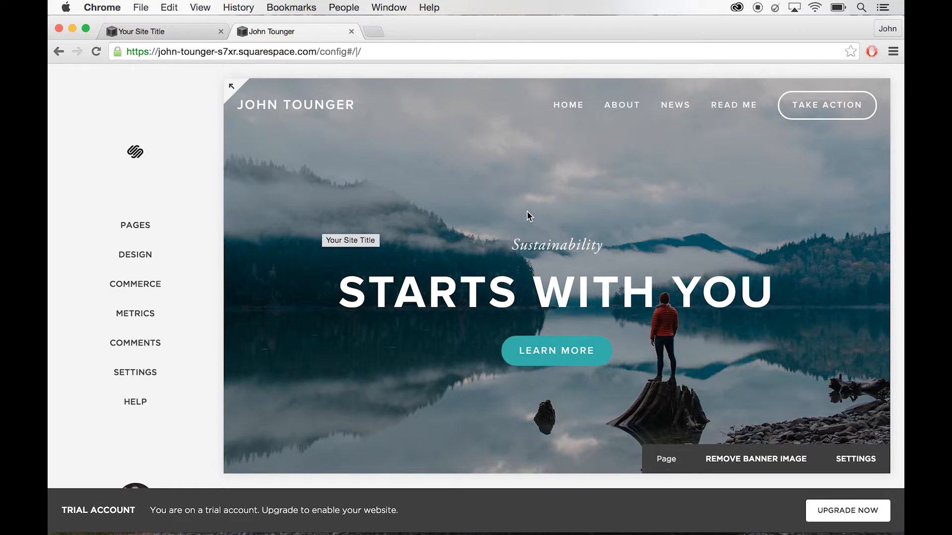
pyautogui.scroll(-2, 527, 214)
pyautogui.scroll(-5, 528, 213)
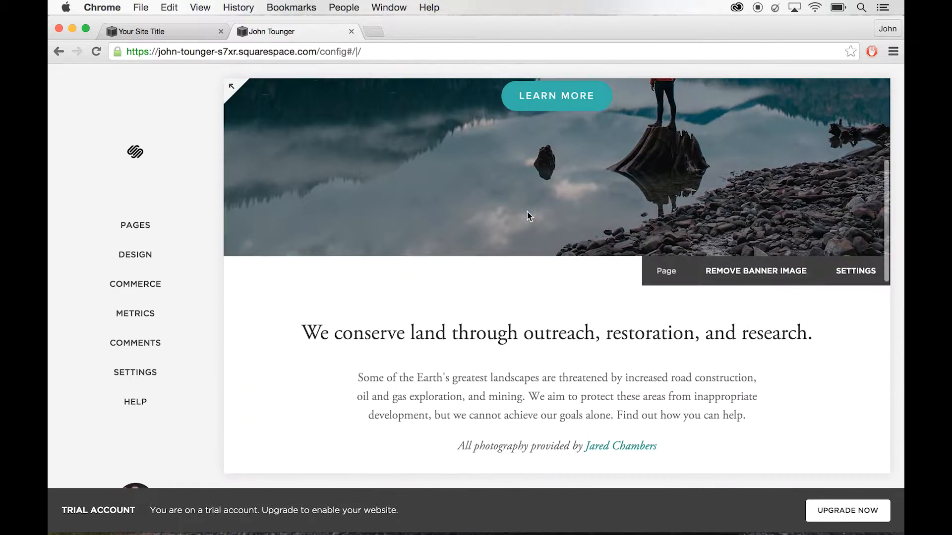
pyautogui.scroll(6, 528, 213)
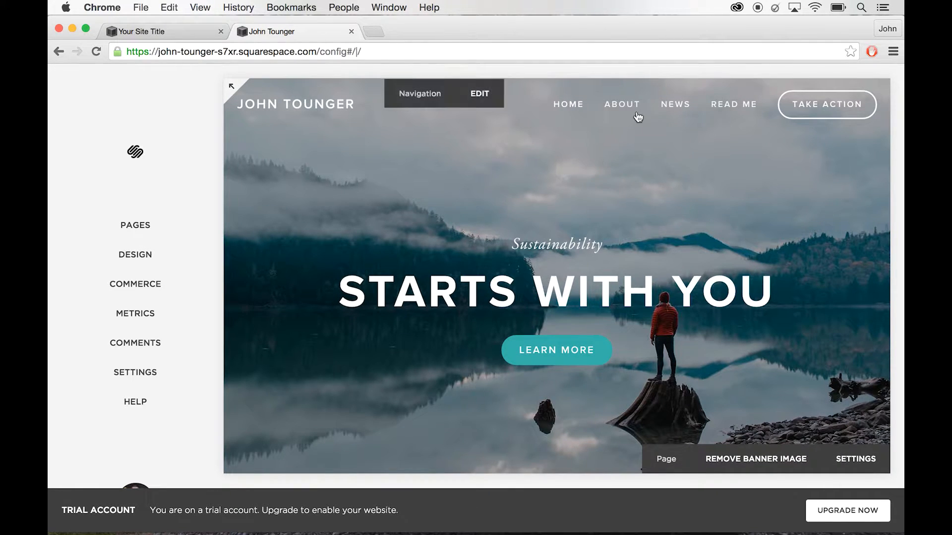
pyautogui.moveTo(602, 105)
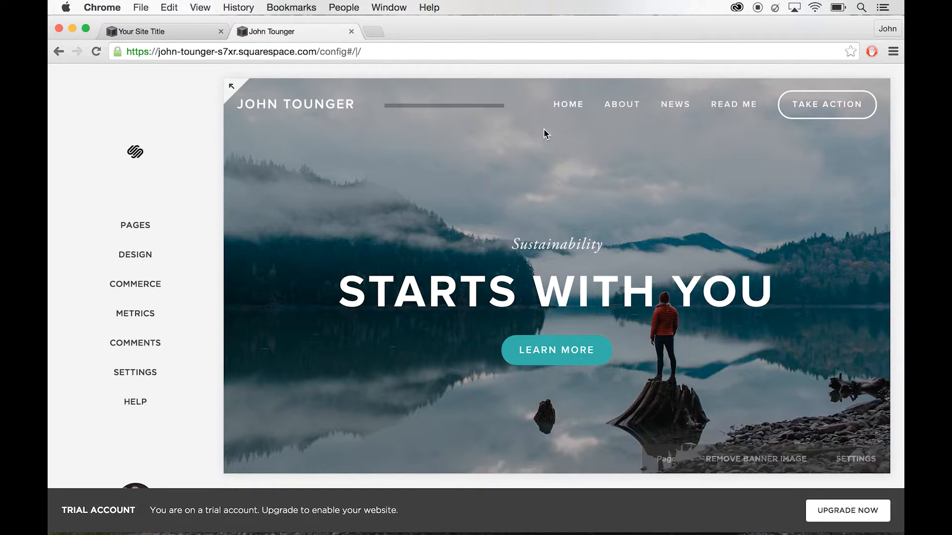
pyautogui.scroll(-8, 662, 139)
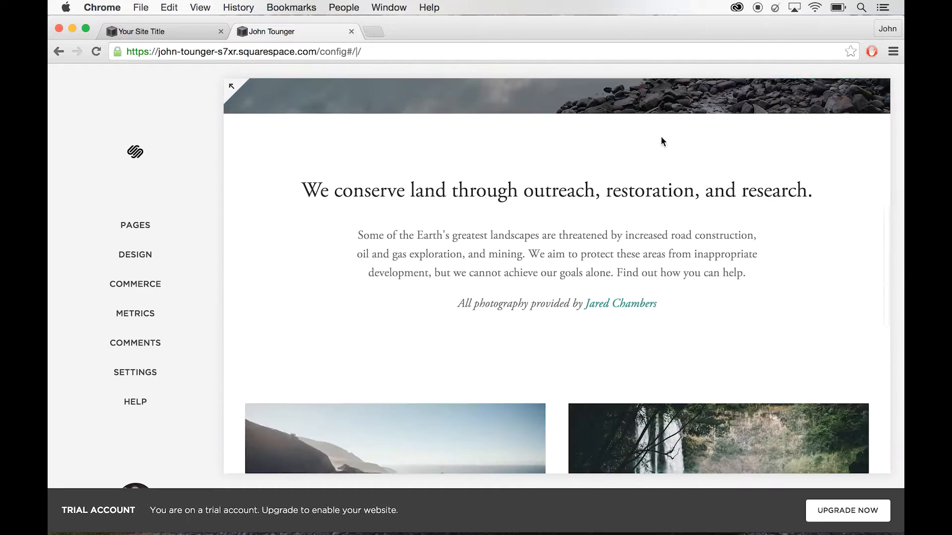
pyautogui.scroll(3, 661, 138)
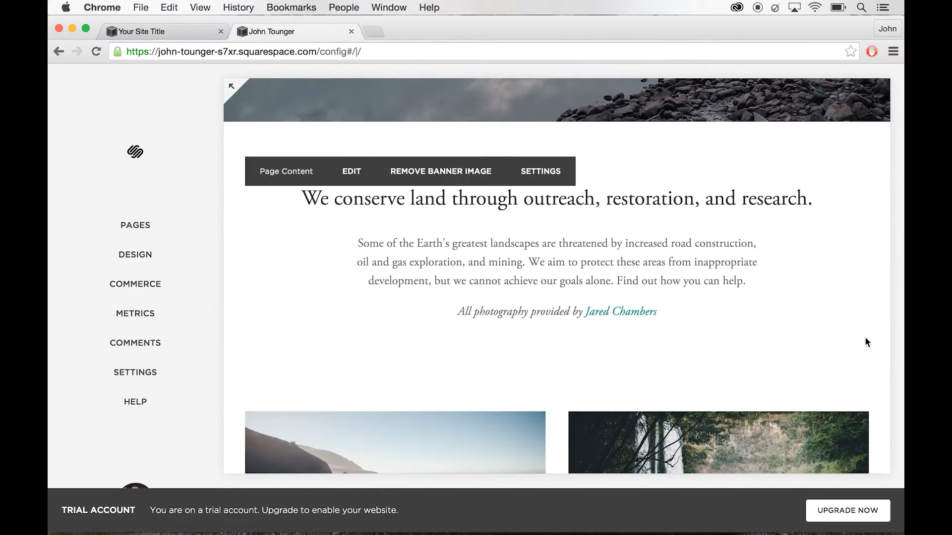
pyautogui.scroll(-6, 806, 362)
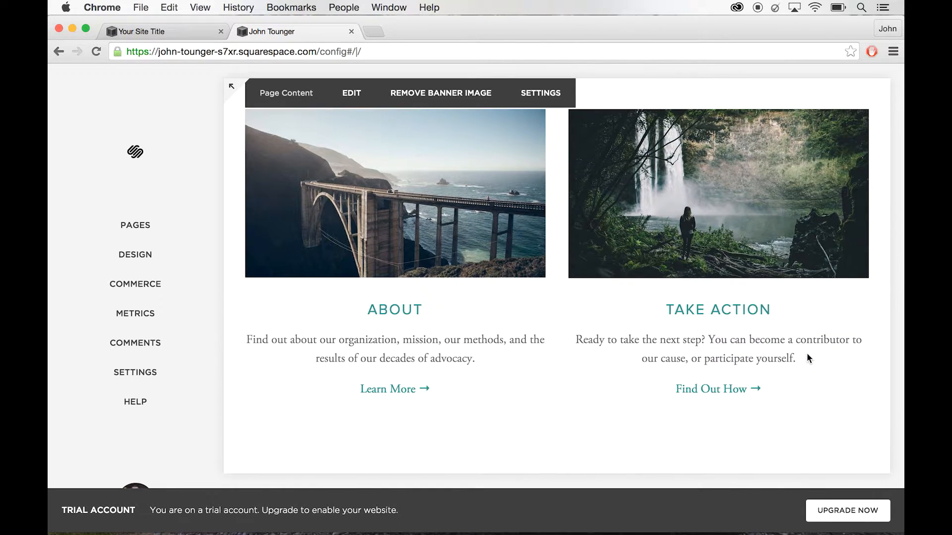
pyautogui.scroll(5, 807, 353)
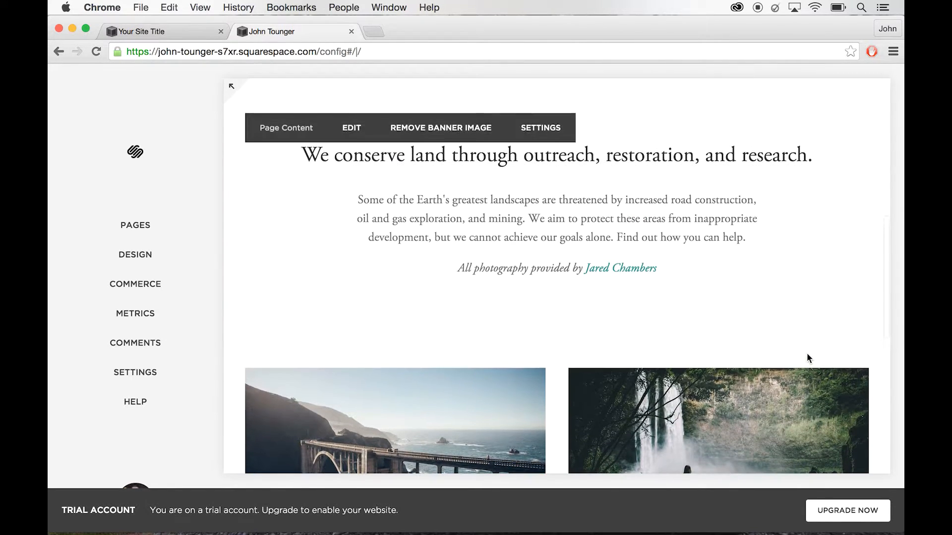
pyautogui.scroll(-5, 805, 352)
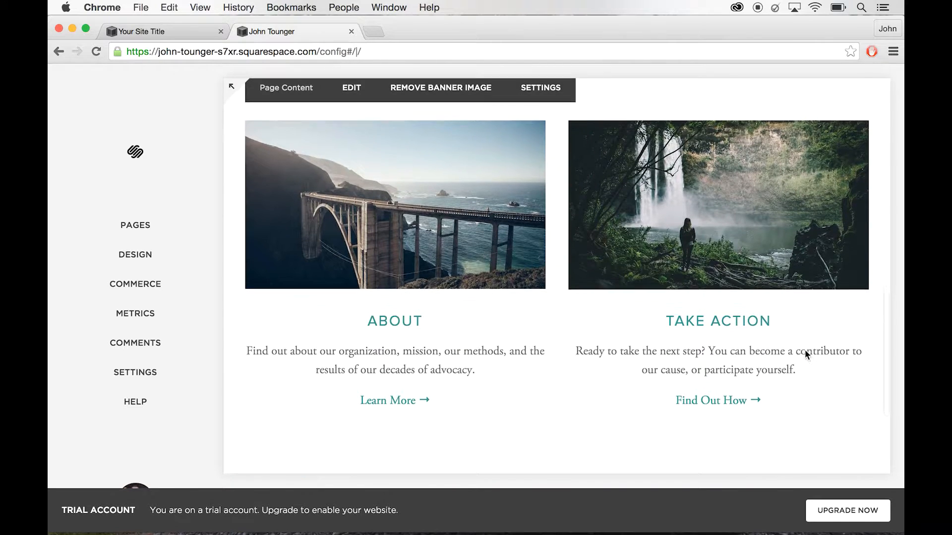
pyautogui.scroll(-3, 804, 351)
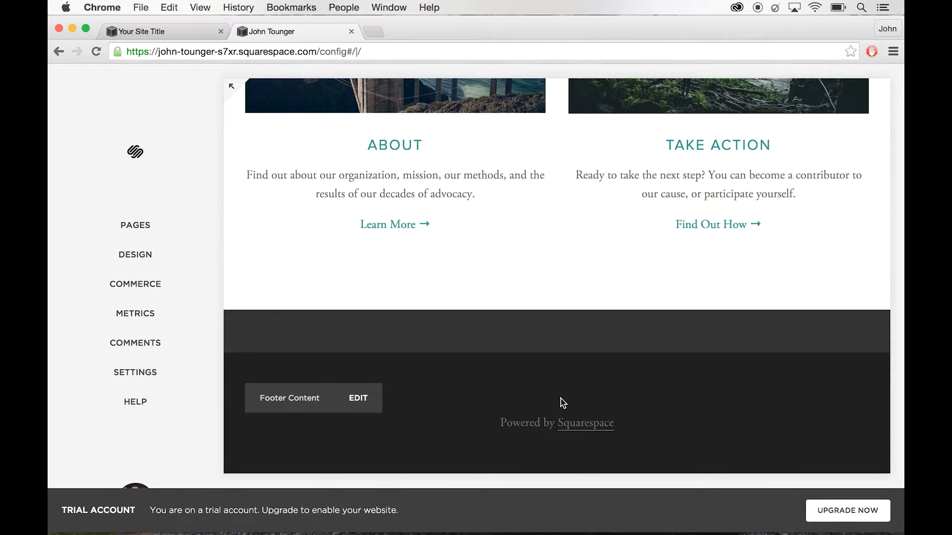
pyautogui.scroll(15, 580, 297)
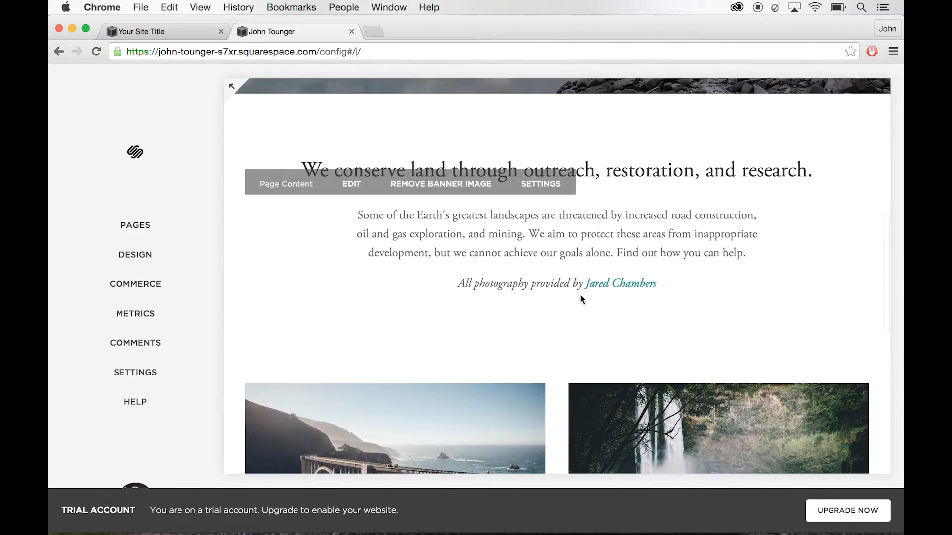
pyautogui.scroll(3, 579, 294)
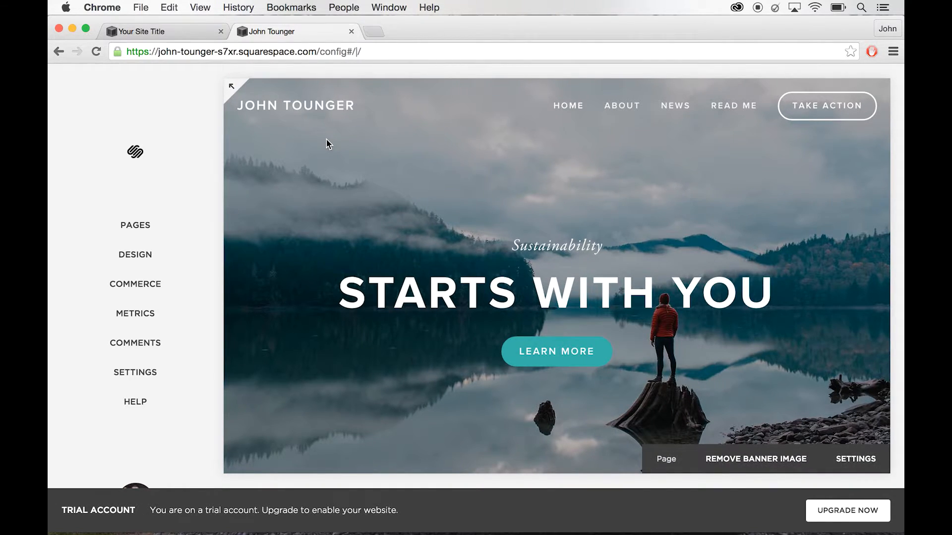
pyautogui.moveTo(242, 93)
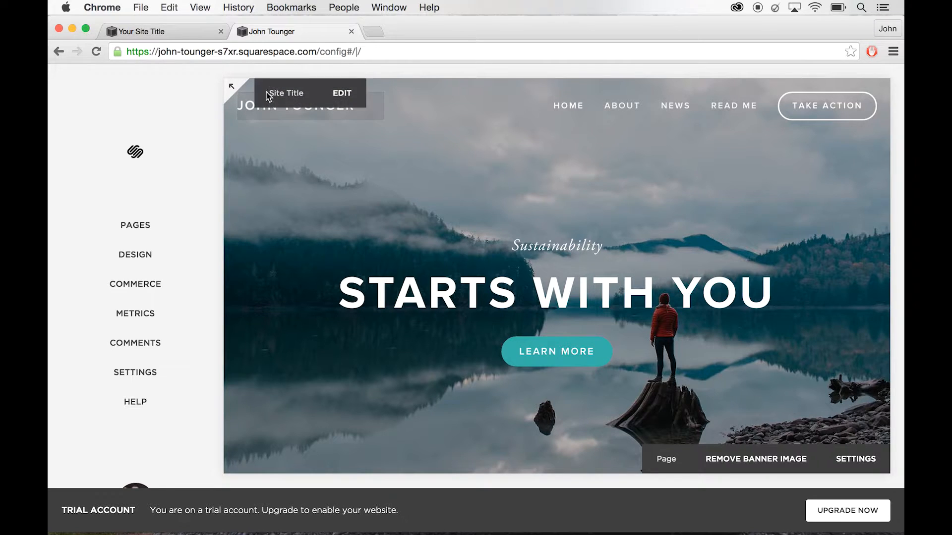
# Step: Preview the Bedford homepage full-width, scroll through it, then return to the editor
pyautogui.click(229, 89)
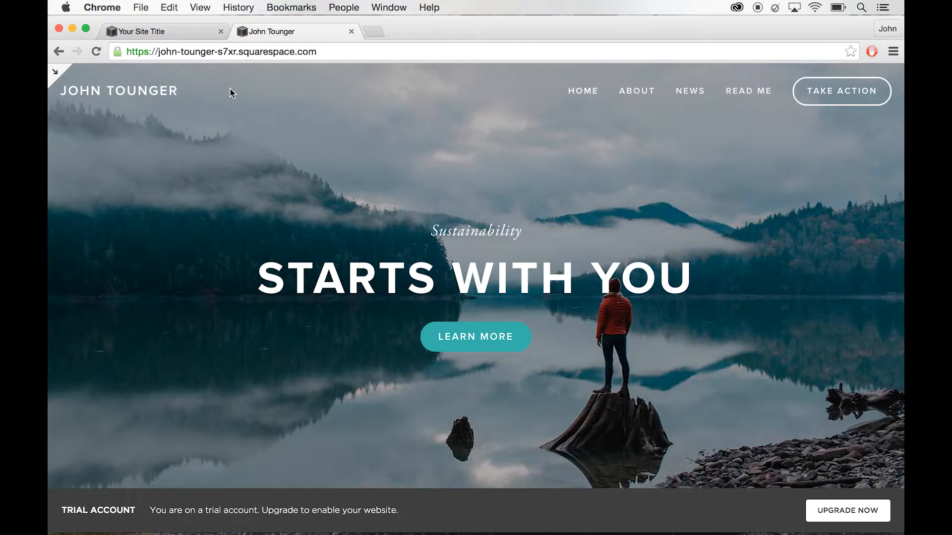
pyautogui.scroll(-15, 298, 204)
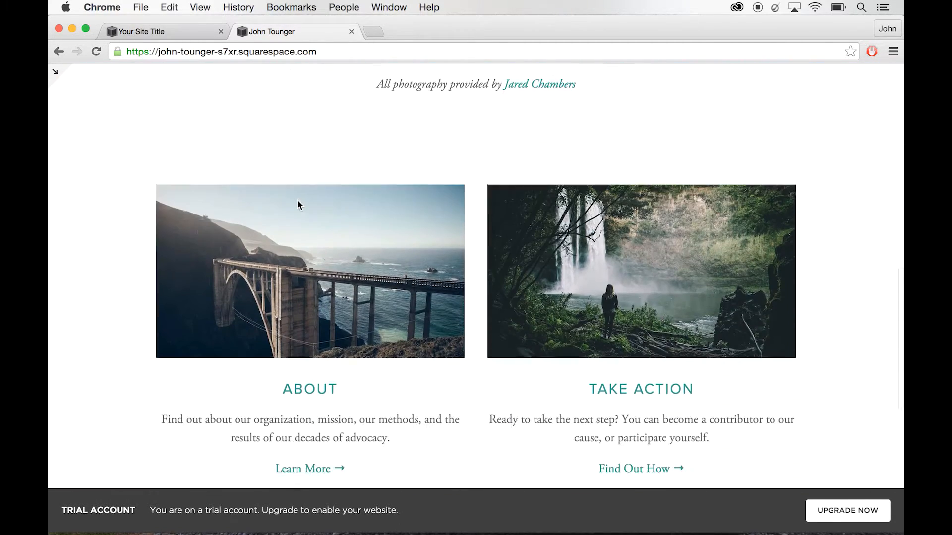
pyautogui.scroll(15, 298, 204)
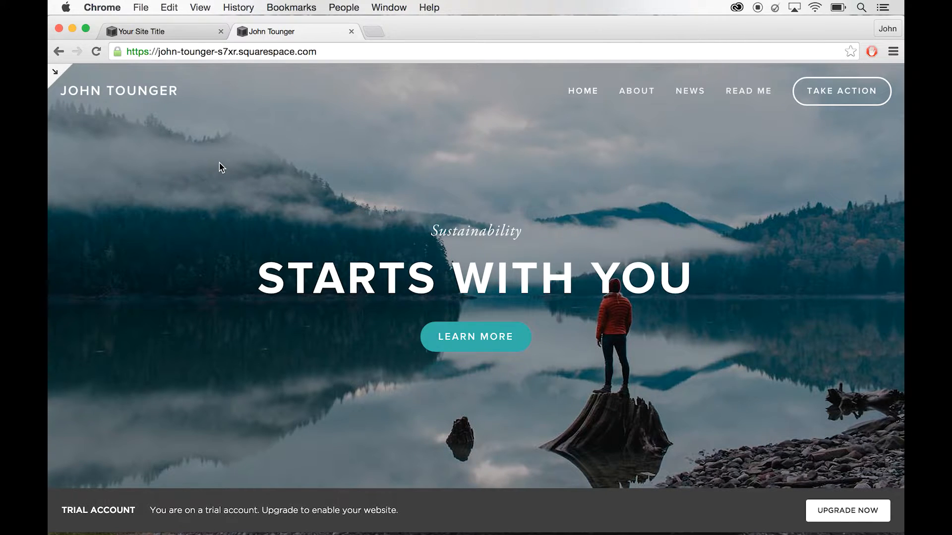
pyautogui.click(54, 74)
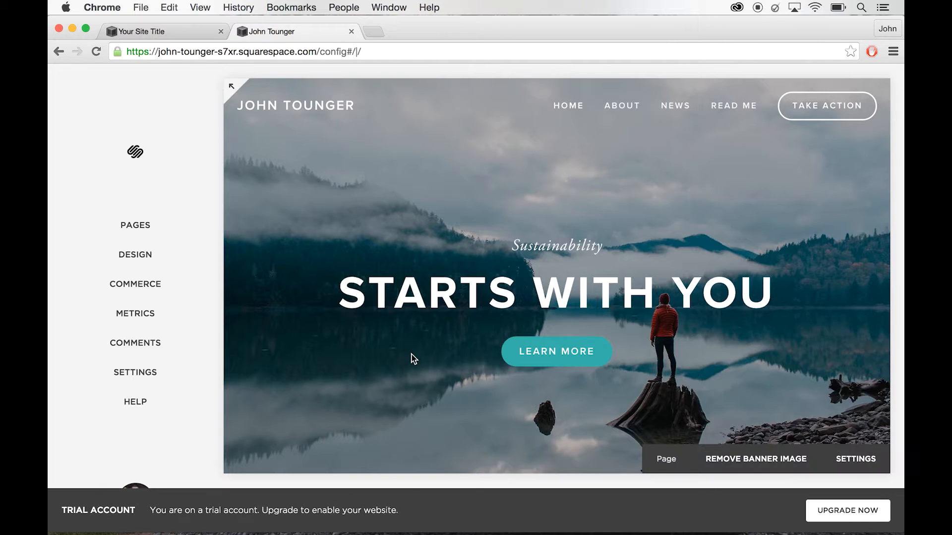
# Step: Scroll down the homepage to the Page Content section
pyautogui.scroll(-7, 411, 355)
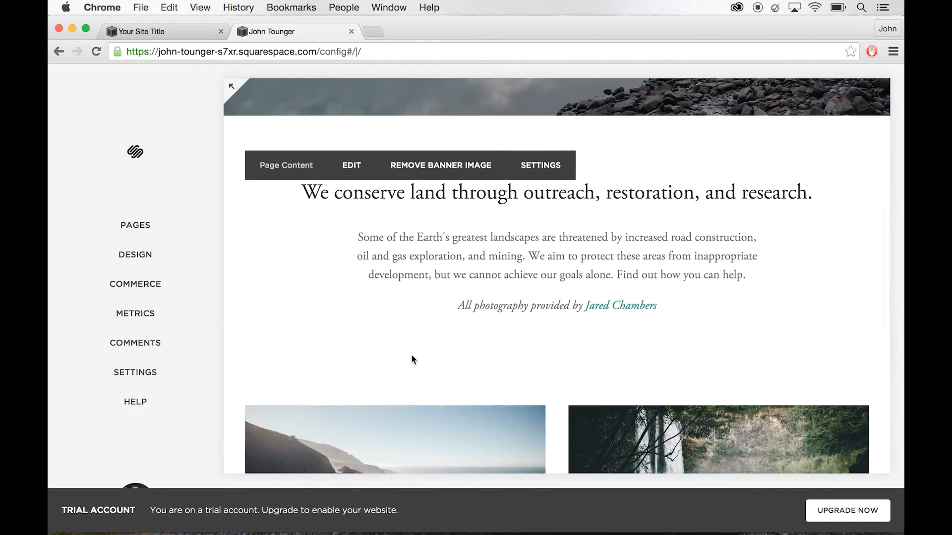
pyautogui.scroll(-1, 411, 356)
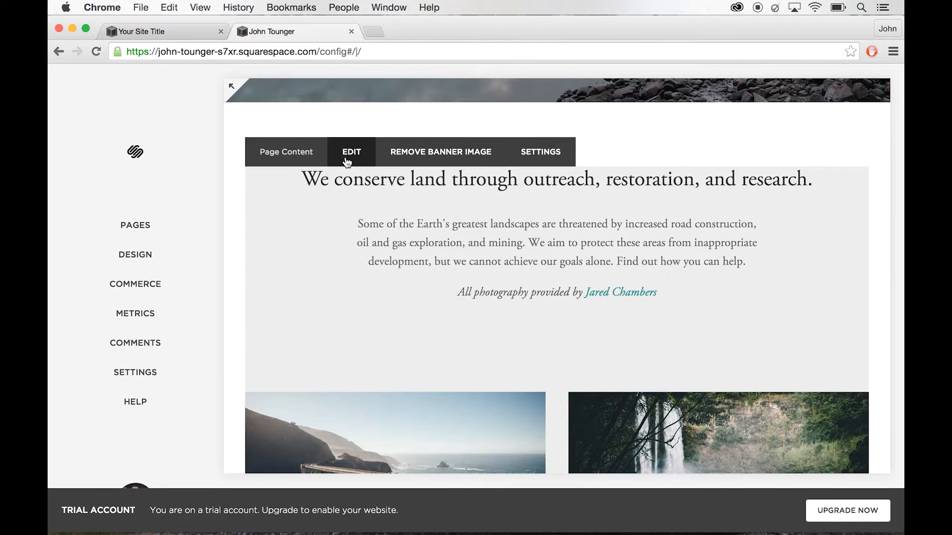
# Step: Create an editable copy of the demo homepage and open its Page Content for editing
pyautogui.click(347, 163)
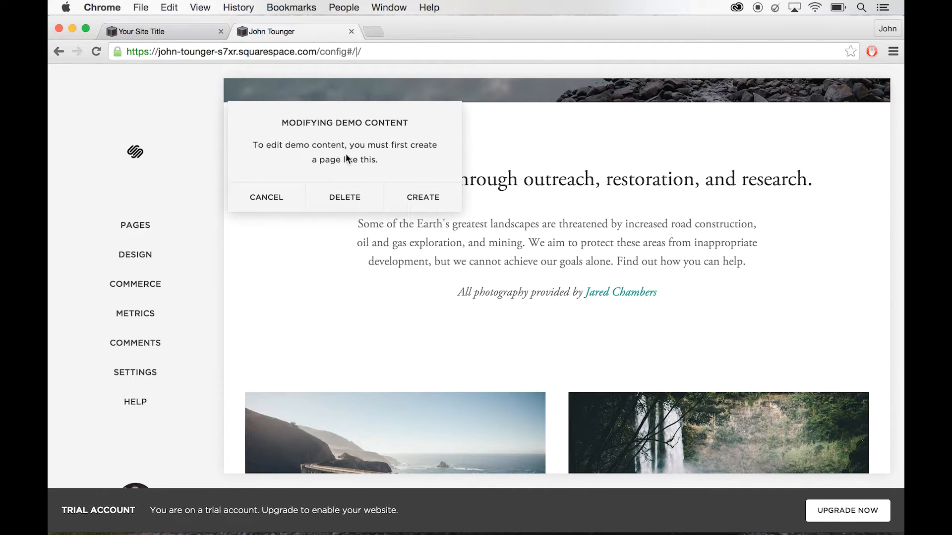
pyautogui.click(424, 193)
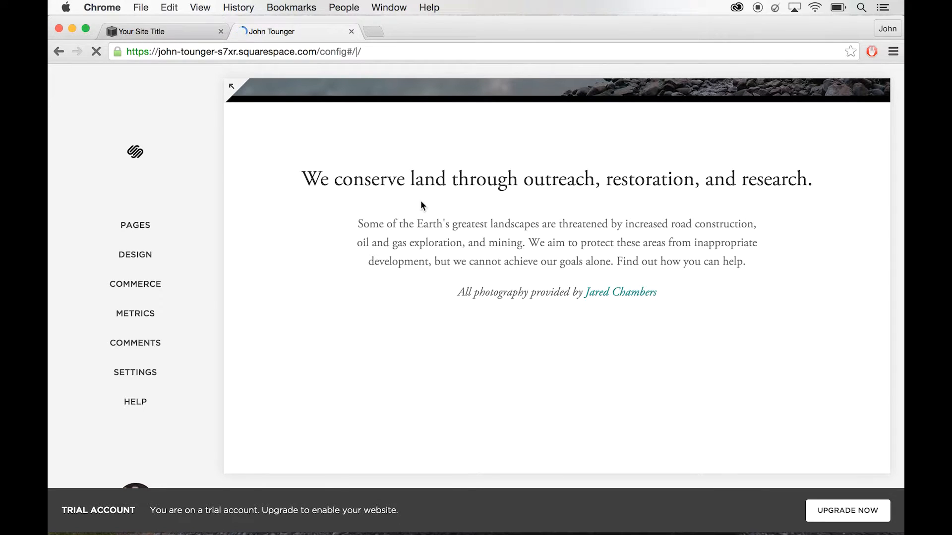
pyautogui.moveTo(352, 139)
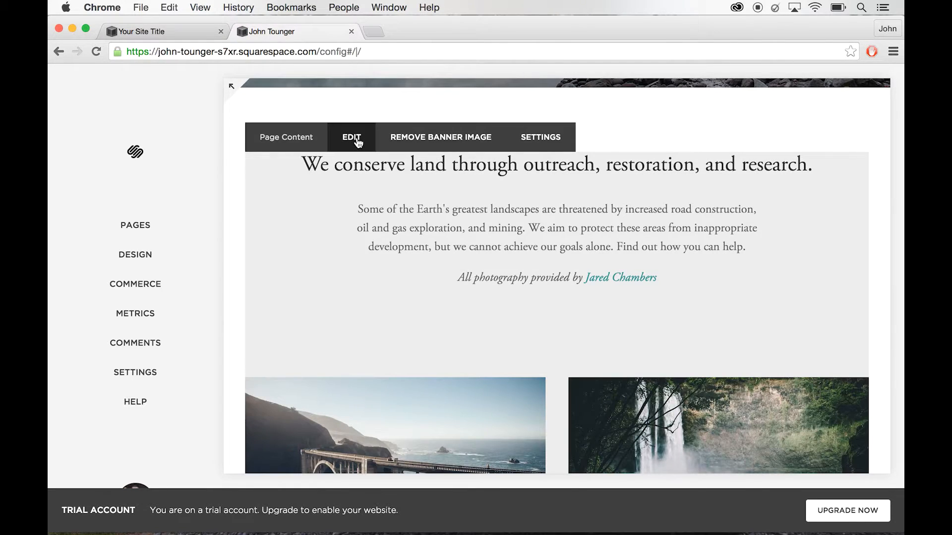
pyautogui.click(356, 138)
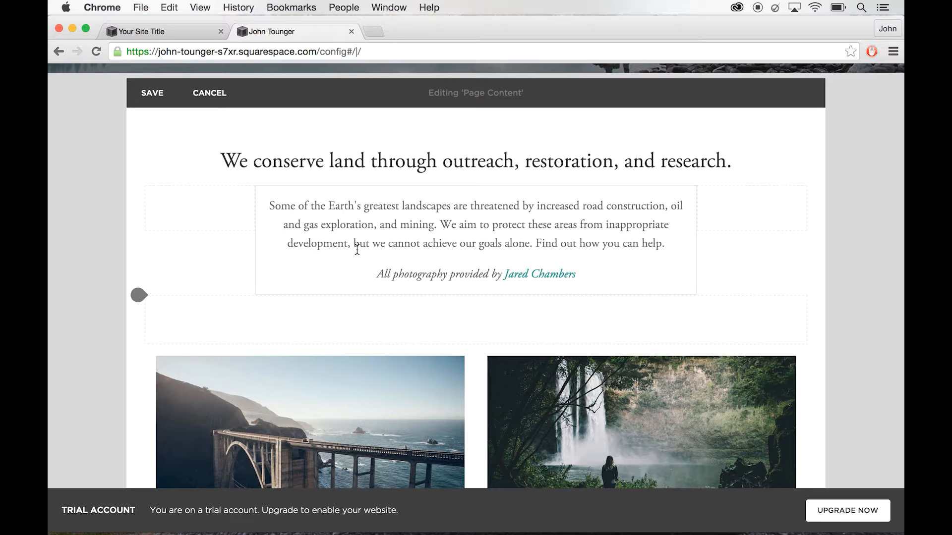
# Step: Add 'This is what the content of your ePortfolio will look like.' at the start of the intro paragraph
pyautogui.scroll(-3, 353, 325)
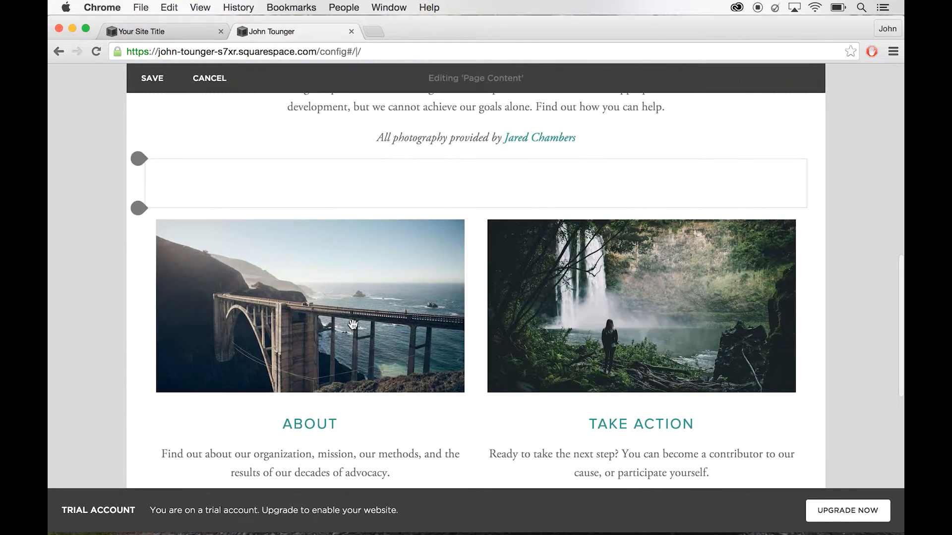
pyautogui.scroll(2, 314, 269)
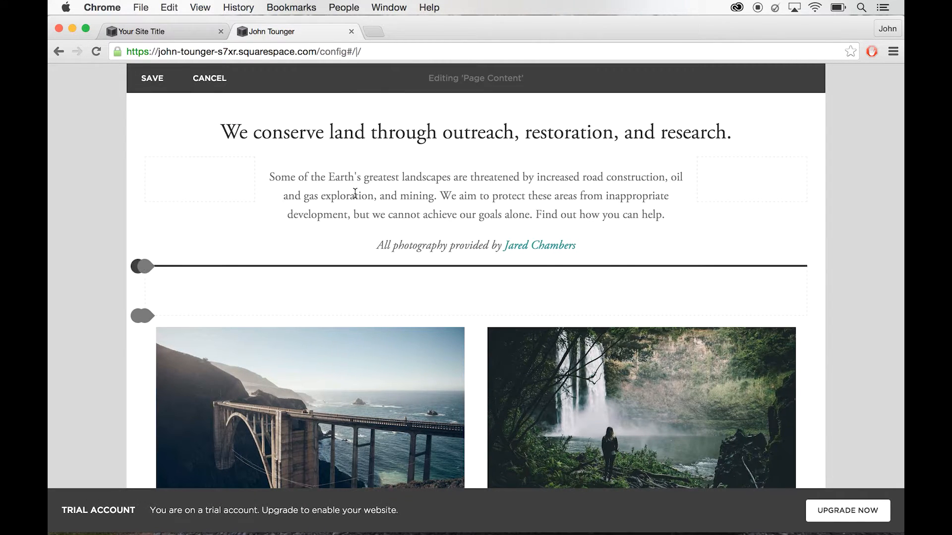
pyautogui.click(405, 182)
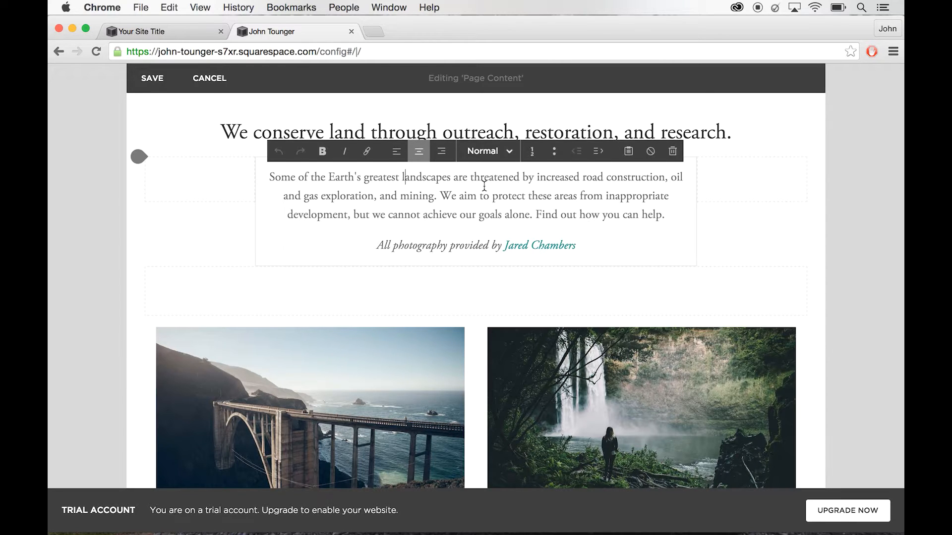
pyautogui.moveTo(517, 193); pyautogui.dragTo(421, 193)
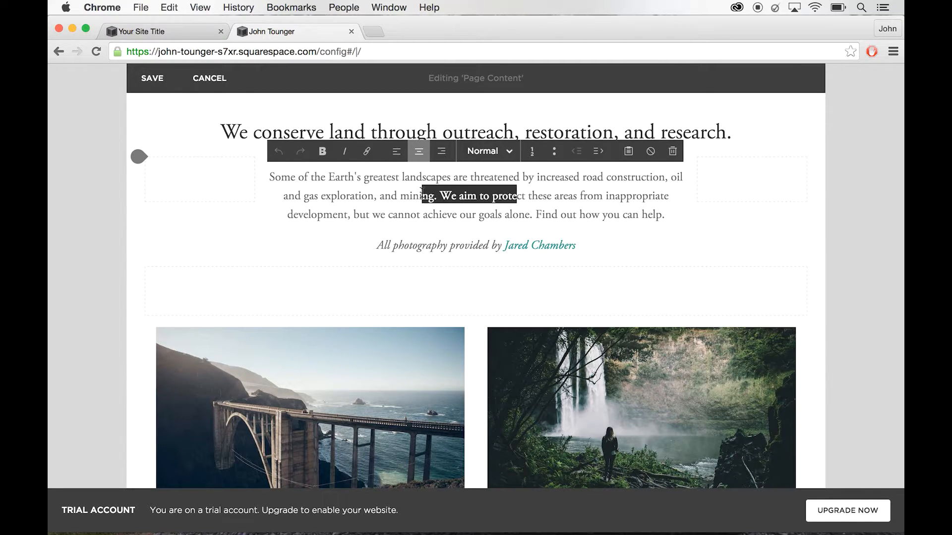
pyautogui.click(422, 193)
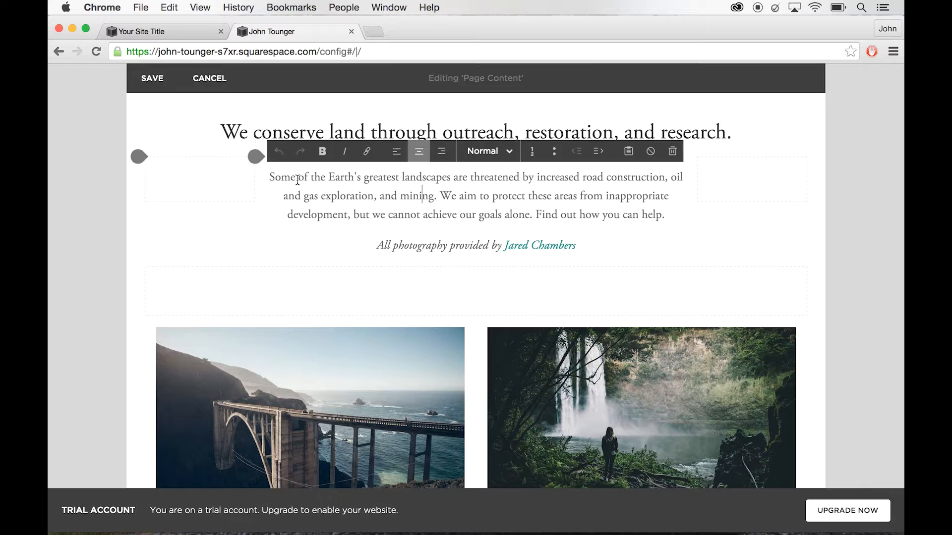
pyautogui.moveTo(298, 177); pyautogui.dragTo(353, 181)
pyautogui.click(368, 189)
pyautogui.click(271, 177)
pyautogui.write('This is ')
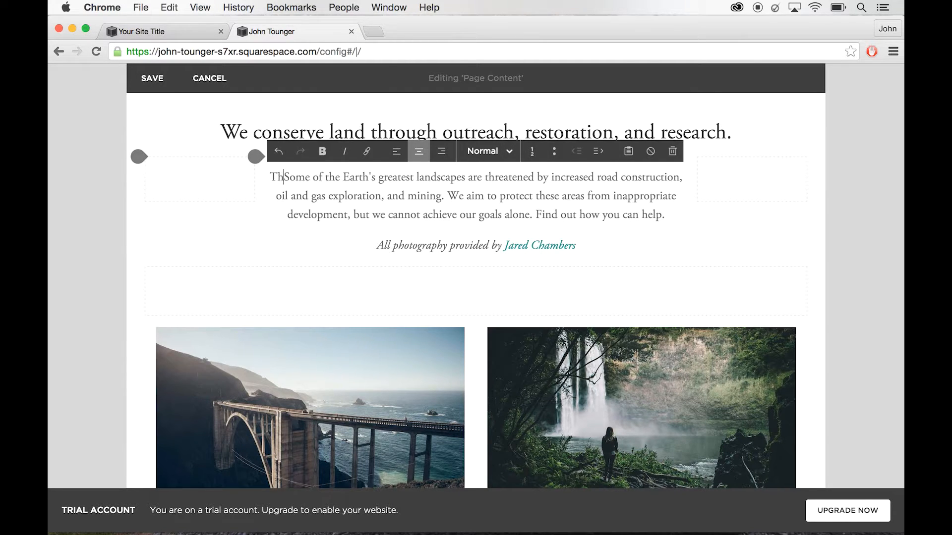
pyautogui.write('what the content ')
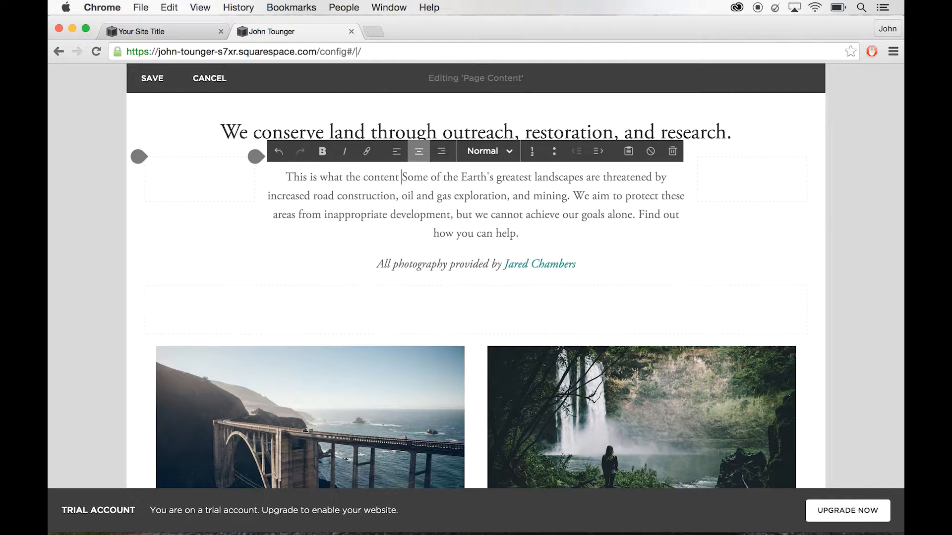
pyautogui.write('of')
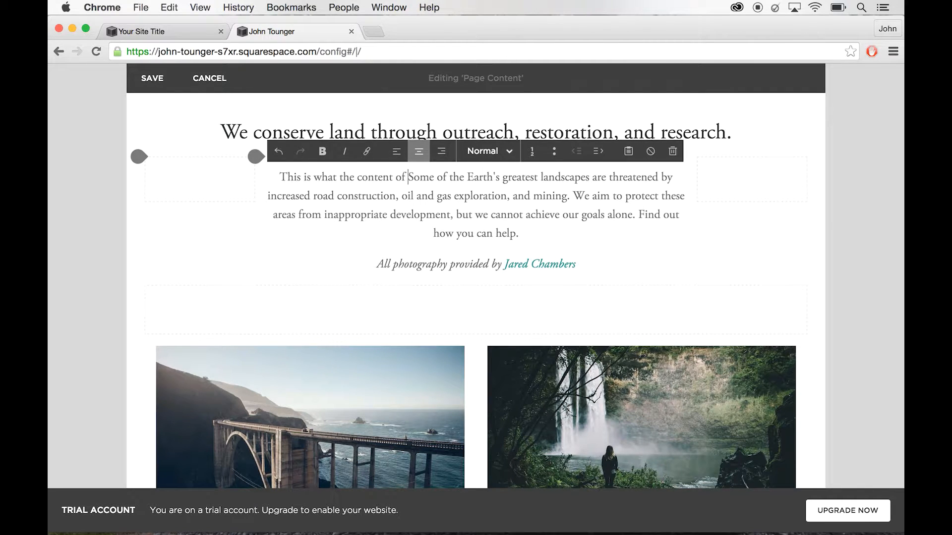
pyautogui.write(' your ePor')
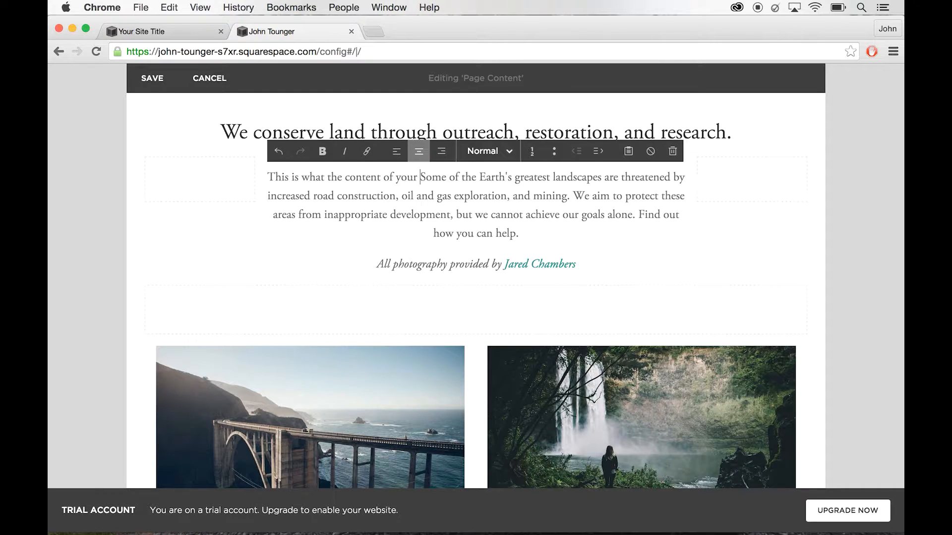
pyautogui.write('tfolio will look like')
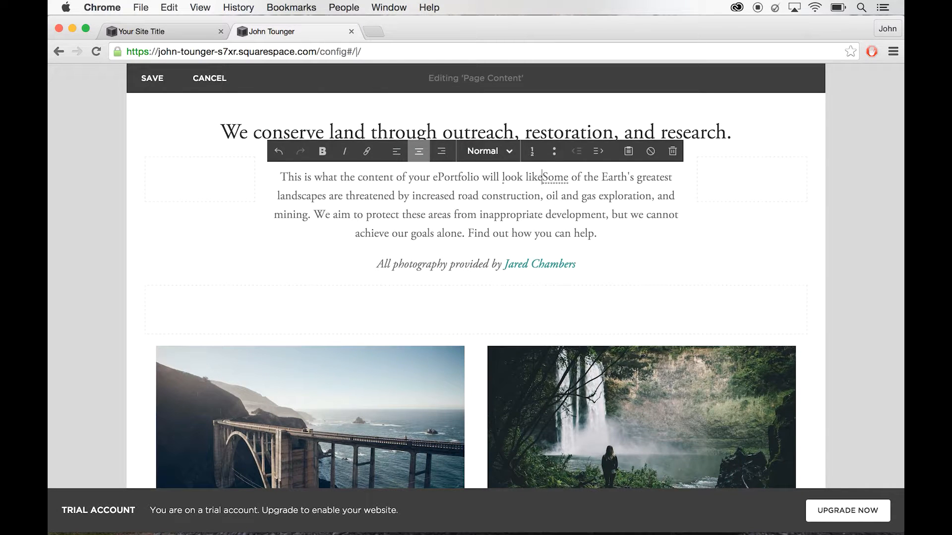
pyautogui.write('.')
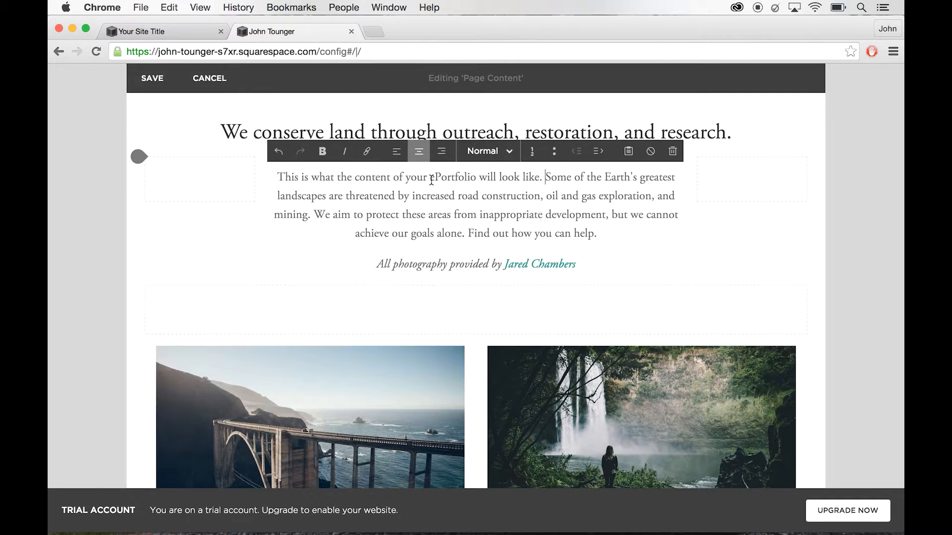
pyautogui.click(396, 155)
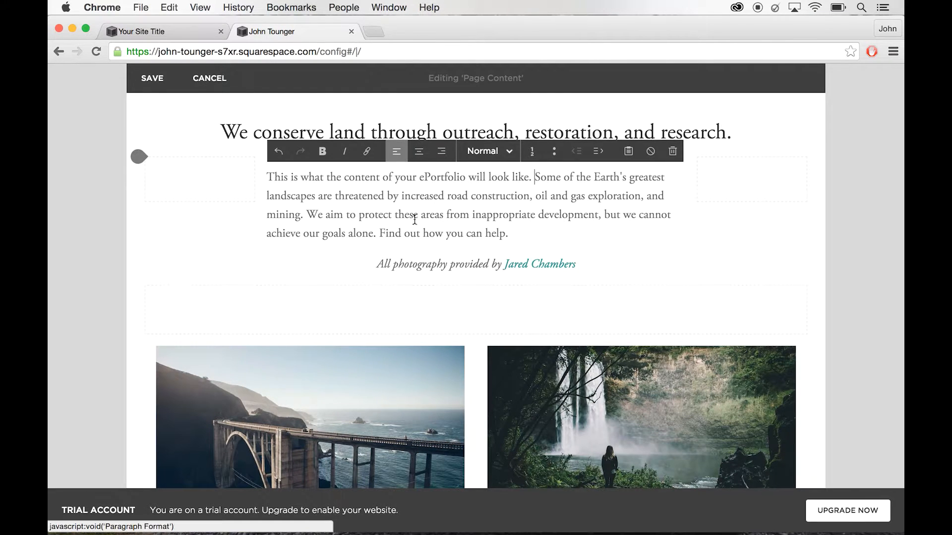
pyautogui.click(419, 153)
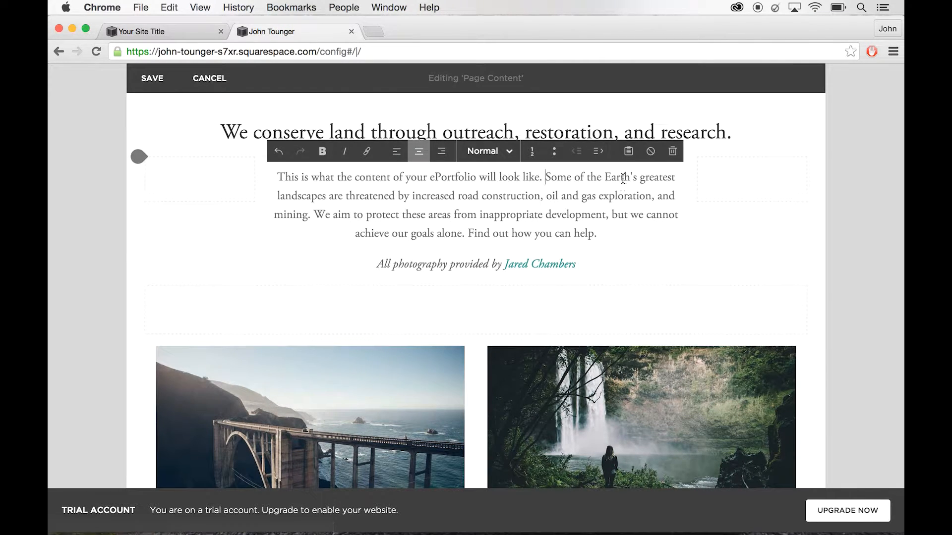
pyautogui.moveTo(355, 177); pyautogui.dragTo(392, 179)
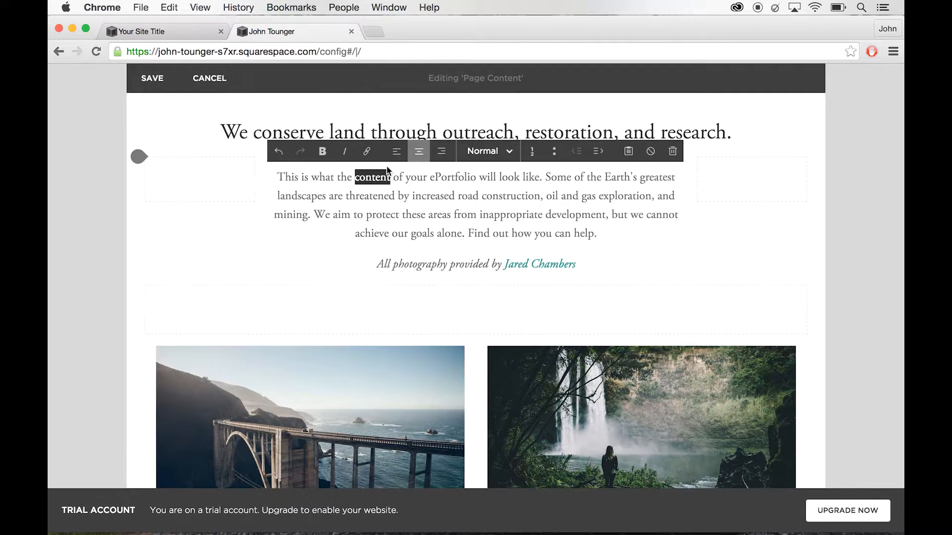
pyautogui.click(369, 153)
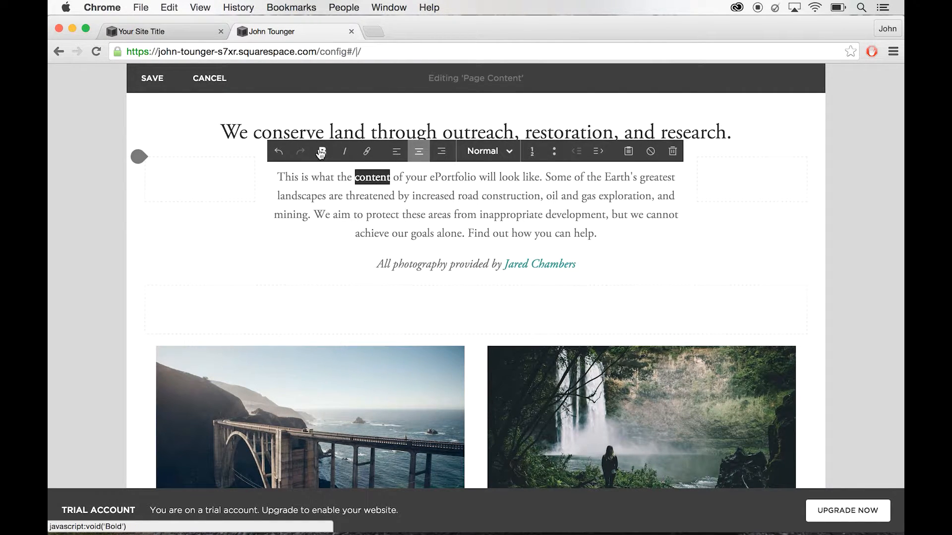
pyautogui.click(322, 150)
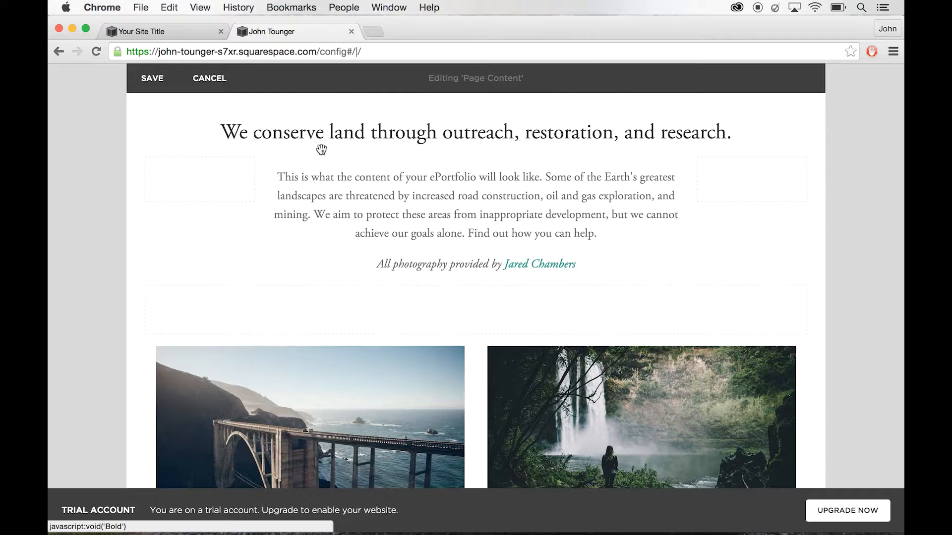
pyautogui.click(449, 196)
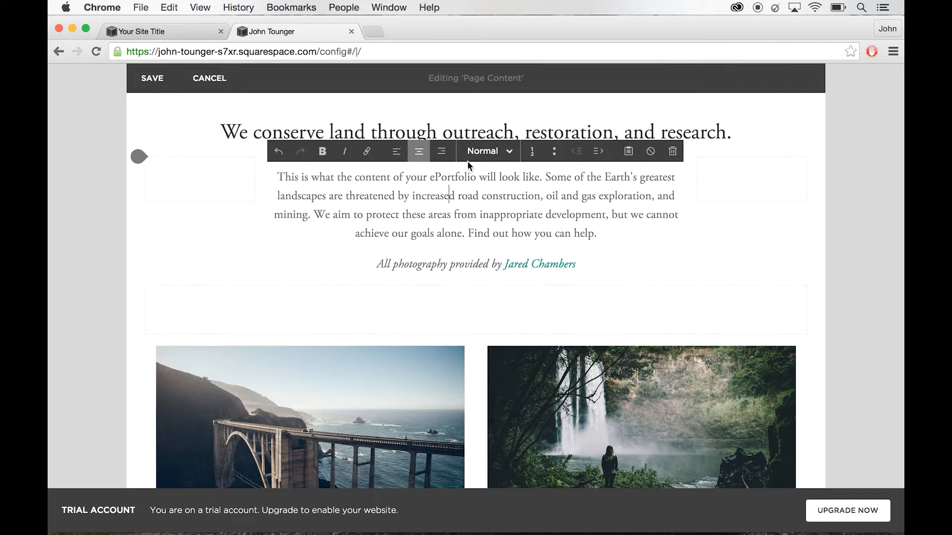
pyautogui.click(485, 133)
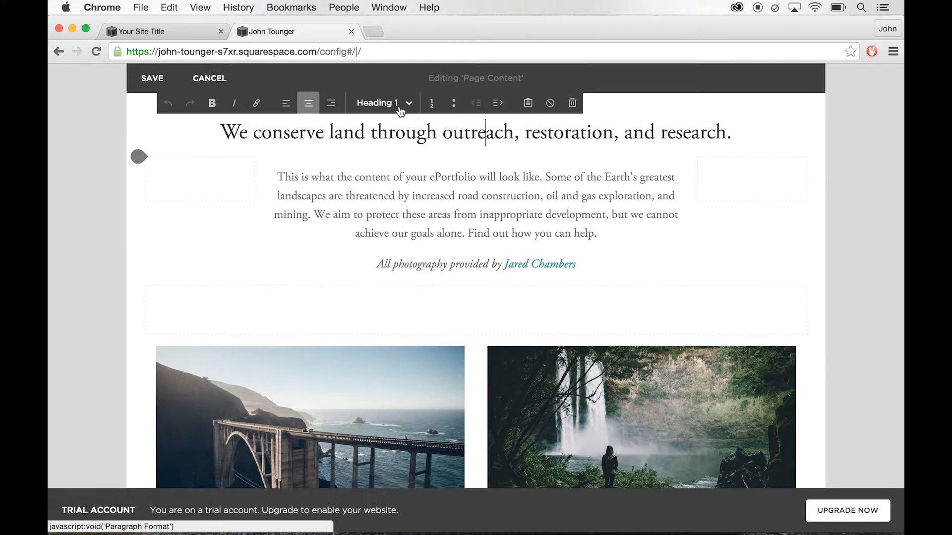
pyautogui.click(401, 112)
pyautogui.click(409, 106)
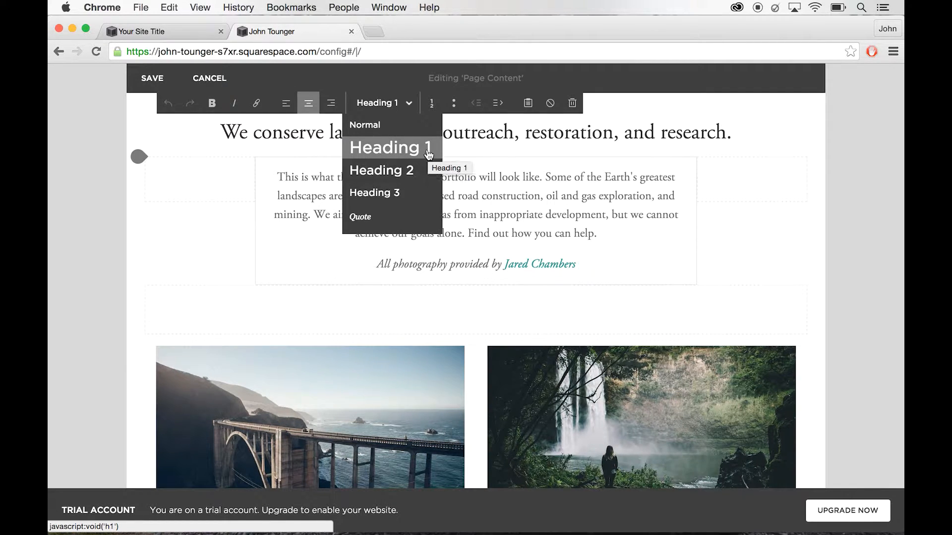
pyautogui.click(422, 177)
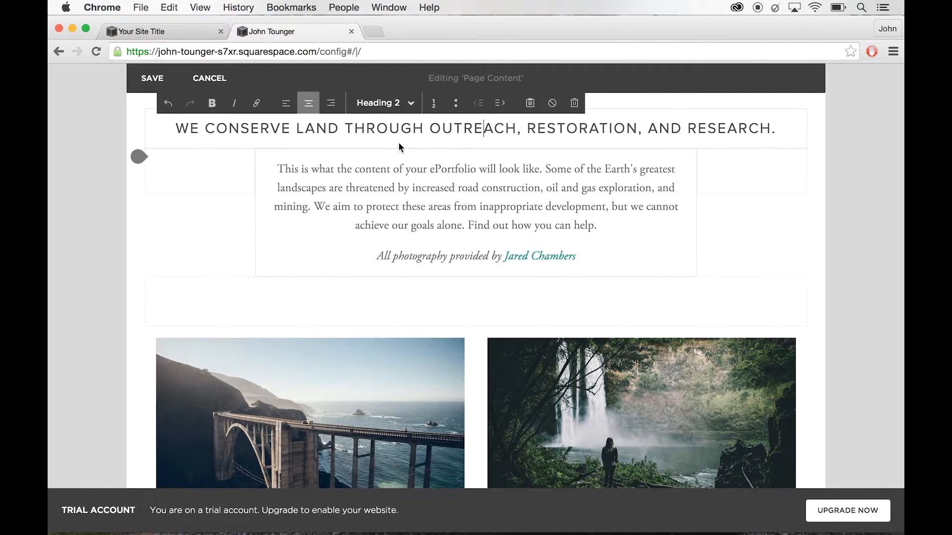
pyautogui.click(407, 116)
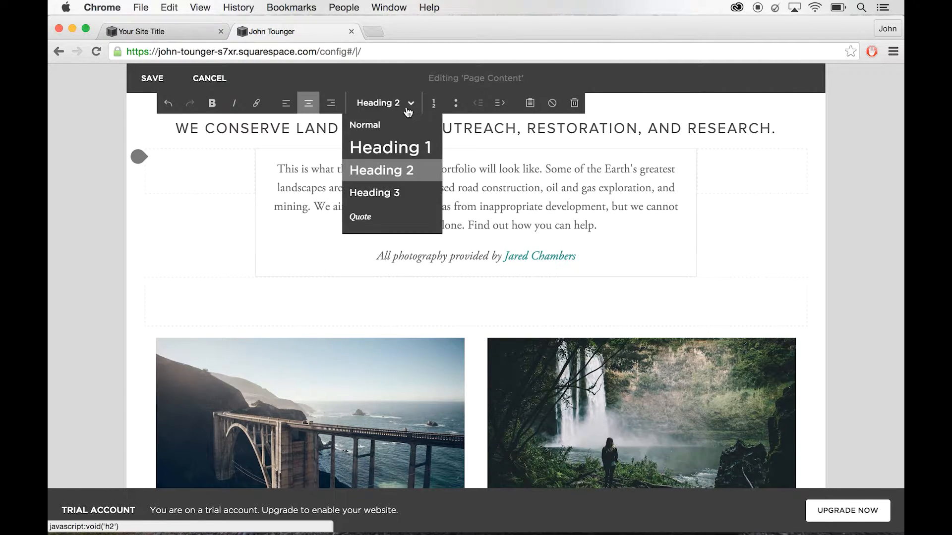
pyautogui.click(417, 195)
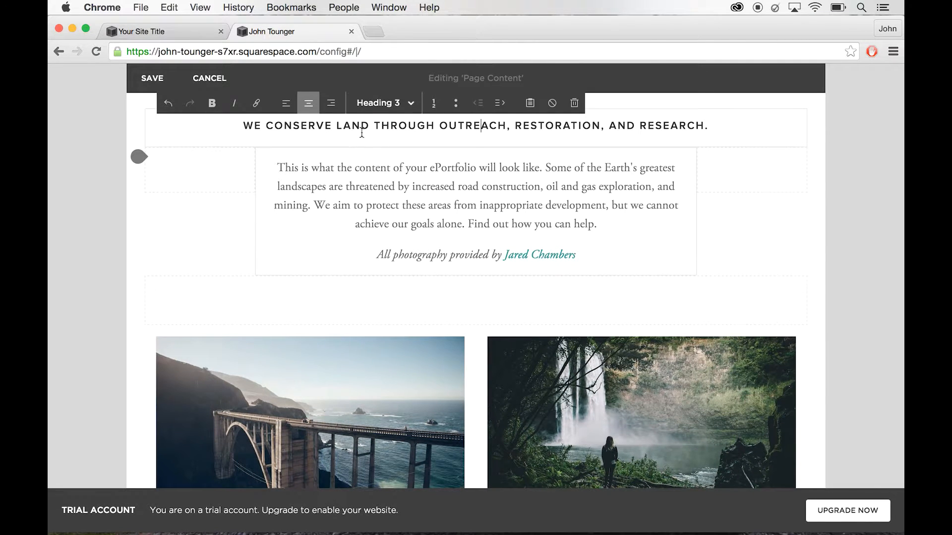
pyautogui.click(388, 105)
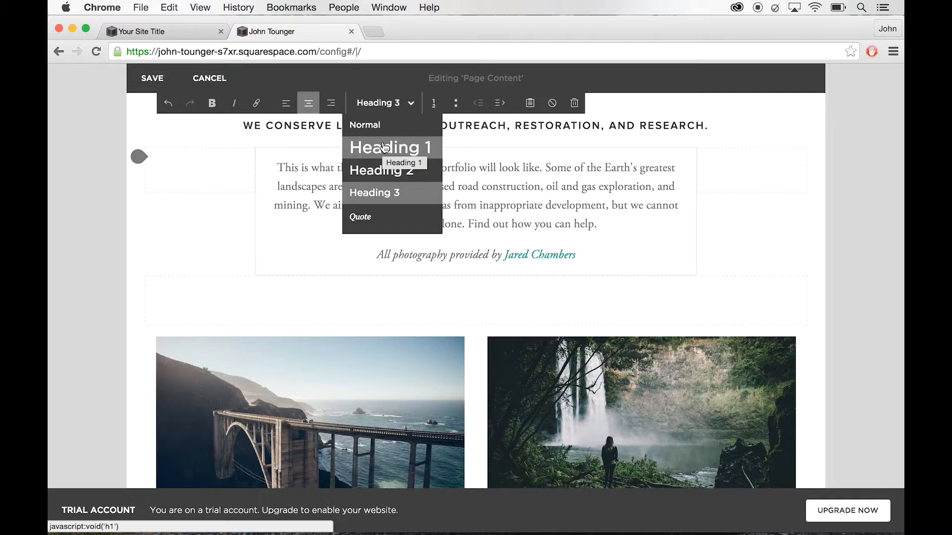
pyautogui.click(384, 147)
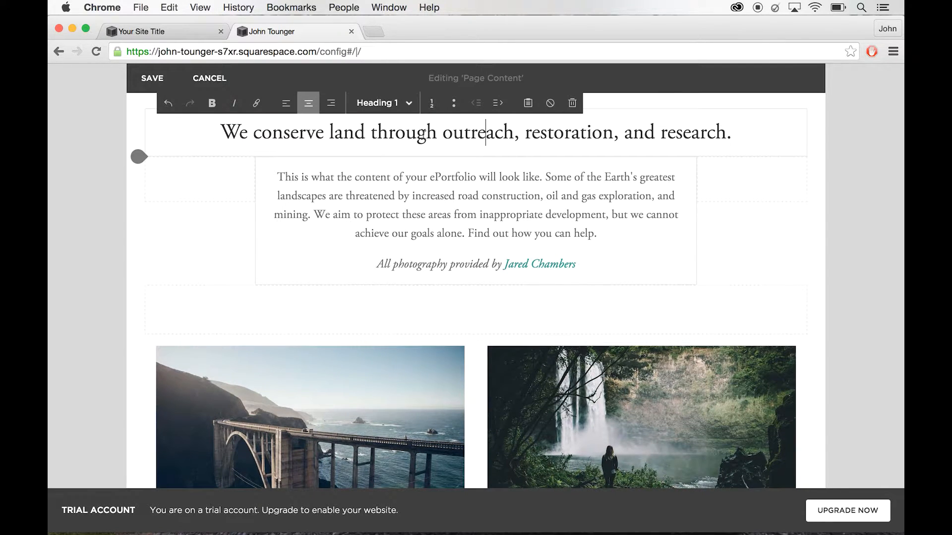
pyautogui.click(403, 104)
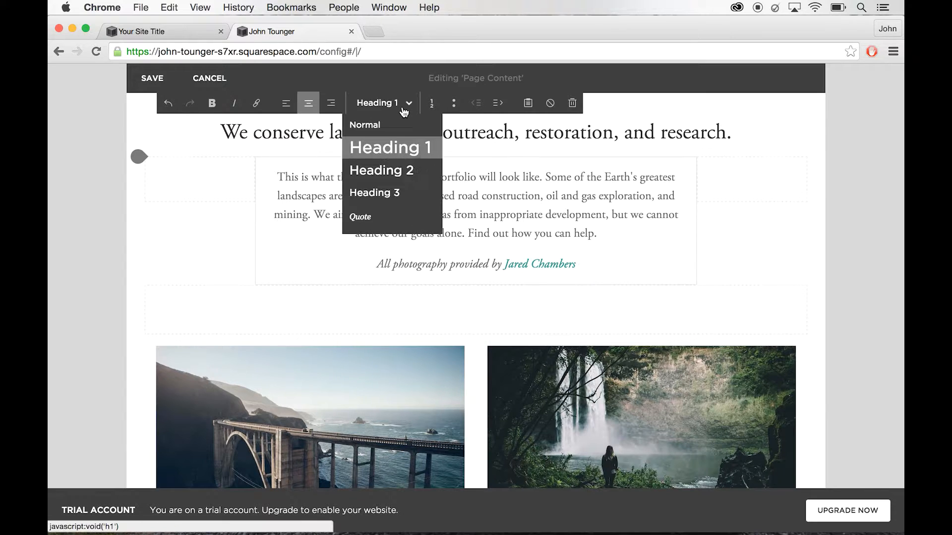
pyautogui.click(482, 175)
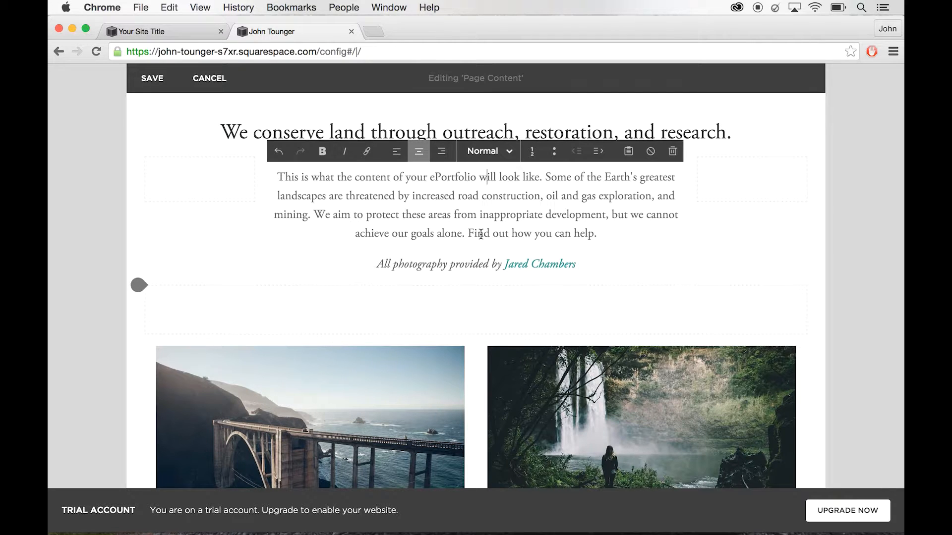
pyautogui.click(495, 153)
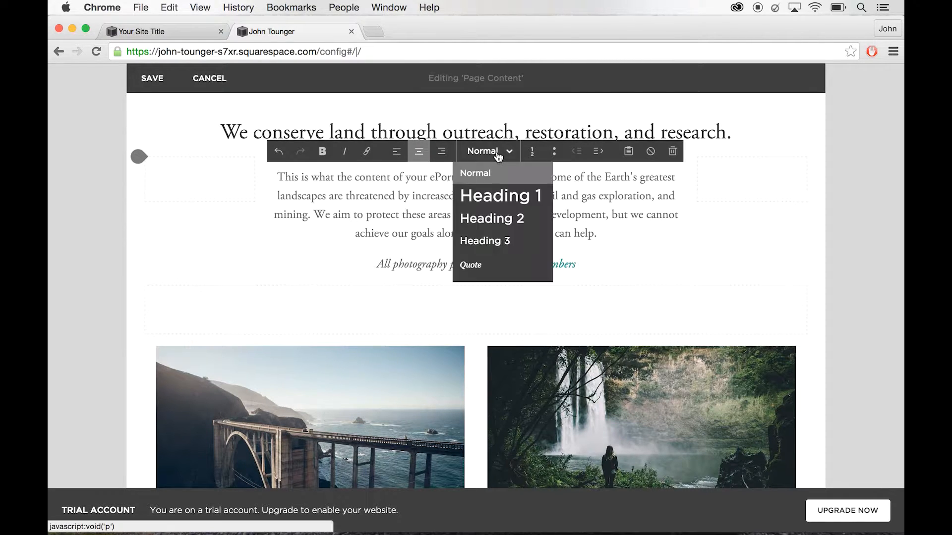
pyautogui.click(573, 195)
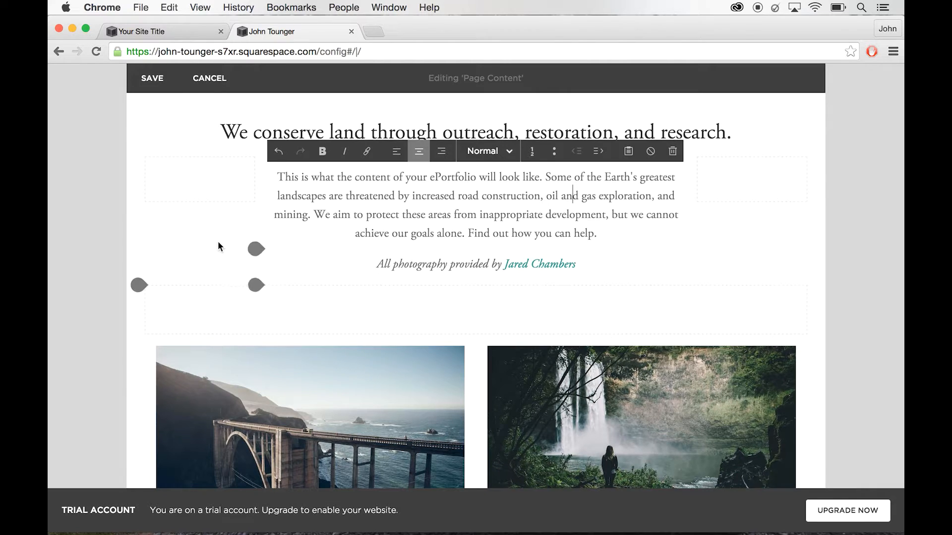
pyautogui.moveTo(138, 285)
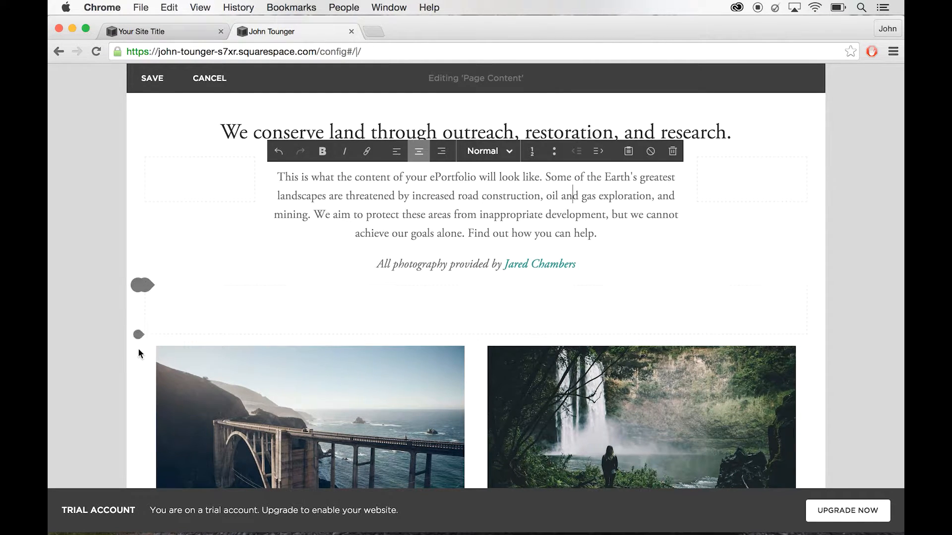
# Step: Open the Content Blocks menu below the intro paragraph and browse its Basic, Gallery, Summary and More blocks
pyautogui.click(142, 286)
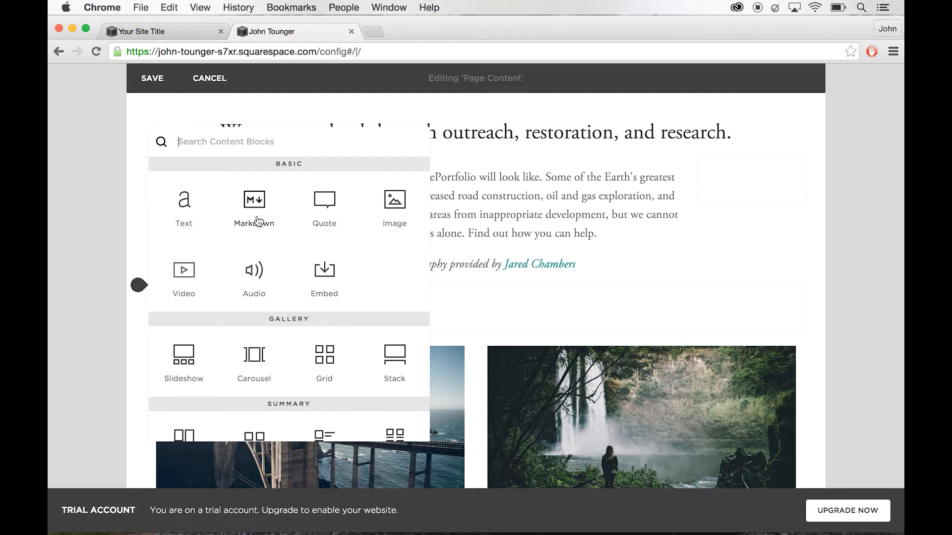
pyautogui.scroll(-2, 272, 250)
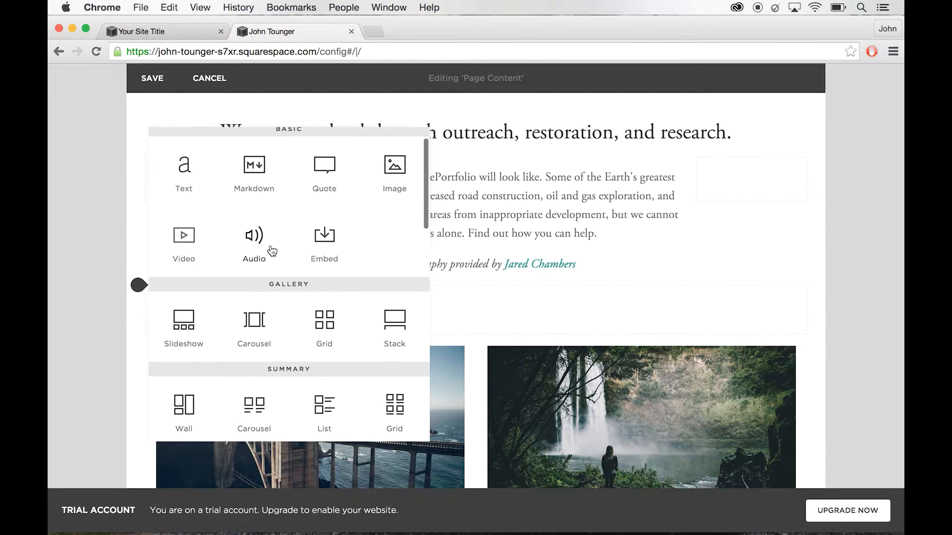
pyautogui.scroll(-5, 272, 251)
pyautogui.scroll(8, 272, 251)
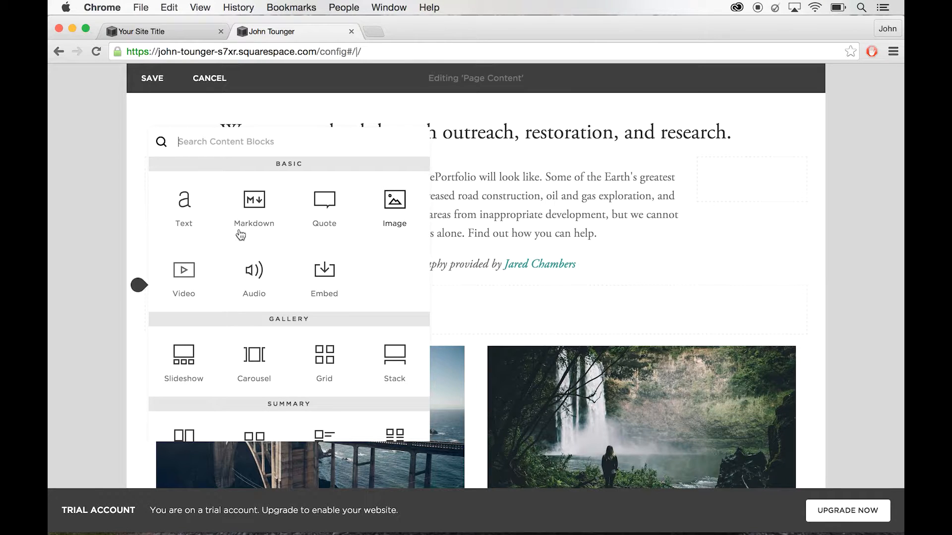
pyautogui.scroll(-2, 328, 312)
pyautogui.scroll(-4, 328, 312)
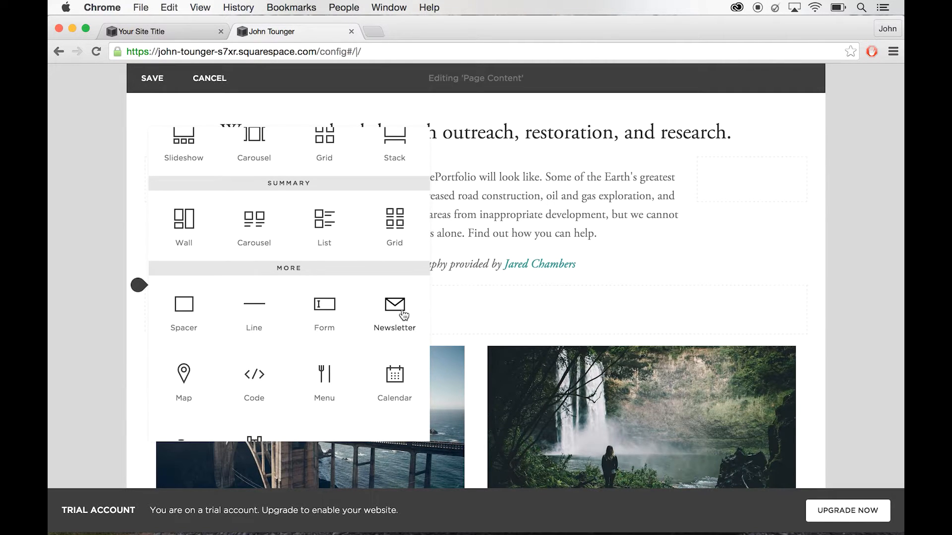
pyautogui.scroll(-2, 198, 387)
pyautogui.scroll(-1, 200, 389)
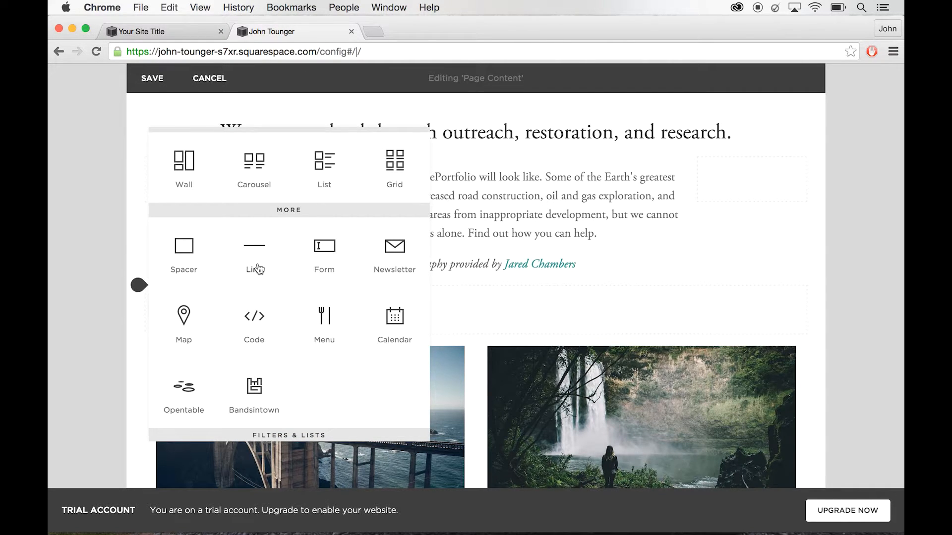
pyautogui.scroll(3, 258, 268)
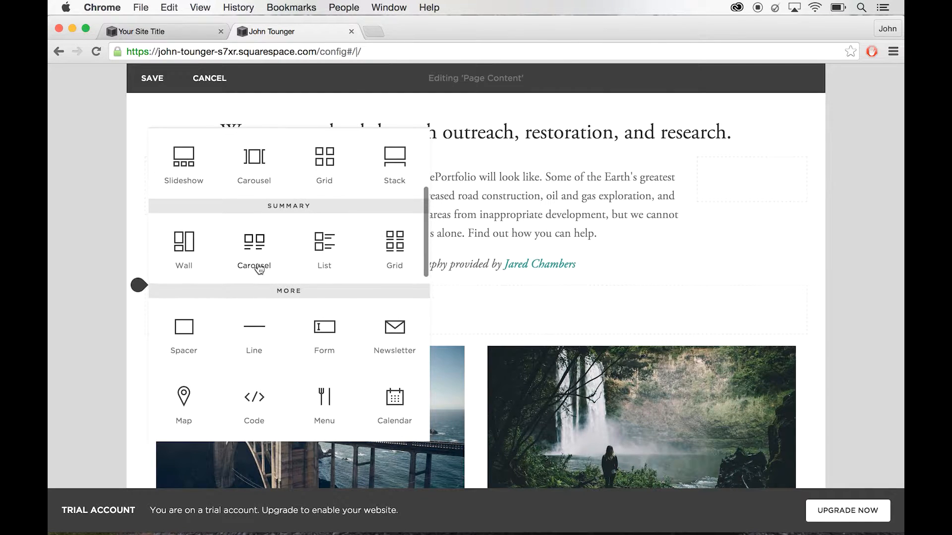
pyautogui.scroll(2, 259, 268)
pyautogui.scroll(3, 258, 268)
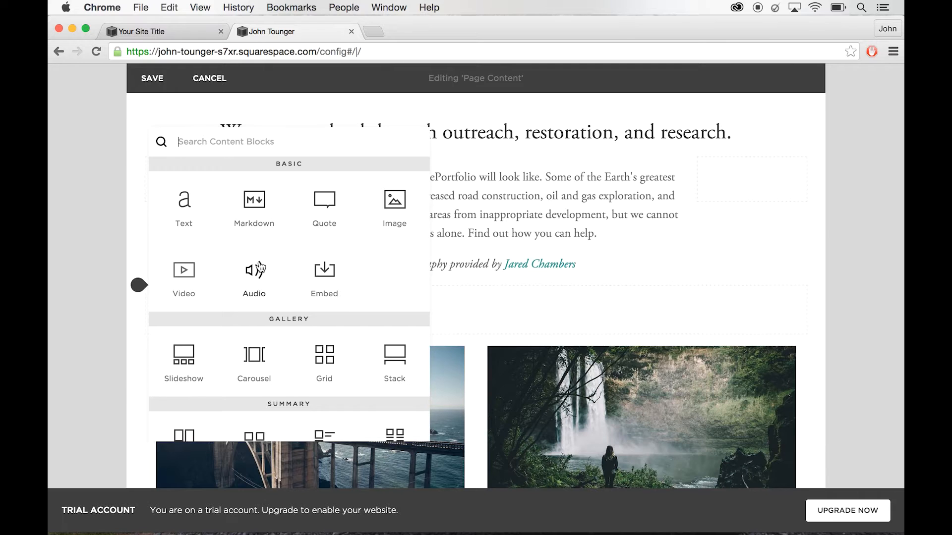
# Step: Insert an Image block and upload IMGM0157.jpg from the Desktop ePortfolio folder
pyautogui.click(395, 208)
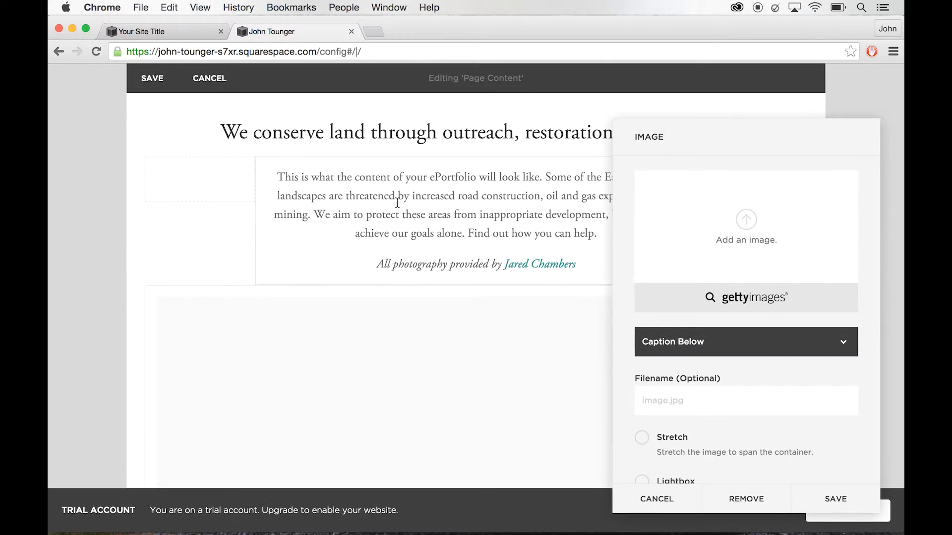
pyautogui.click(747, 237)
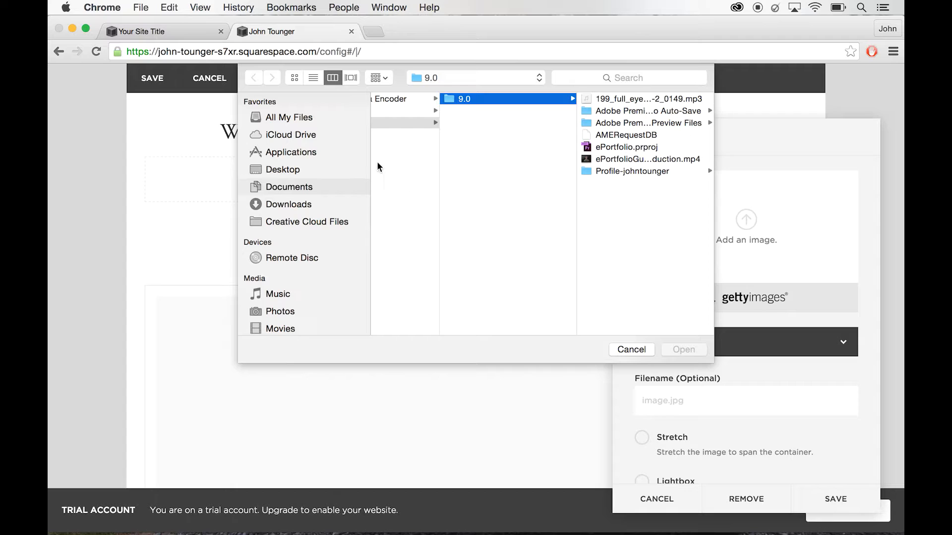
pyautogui.click(327, 171)
pyautogui.click(423, 123)
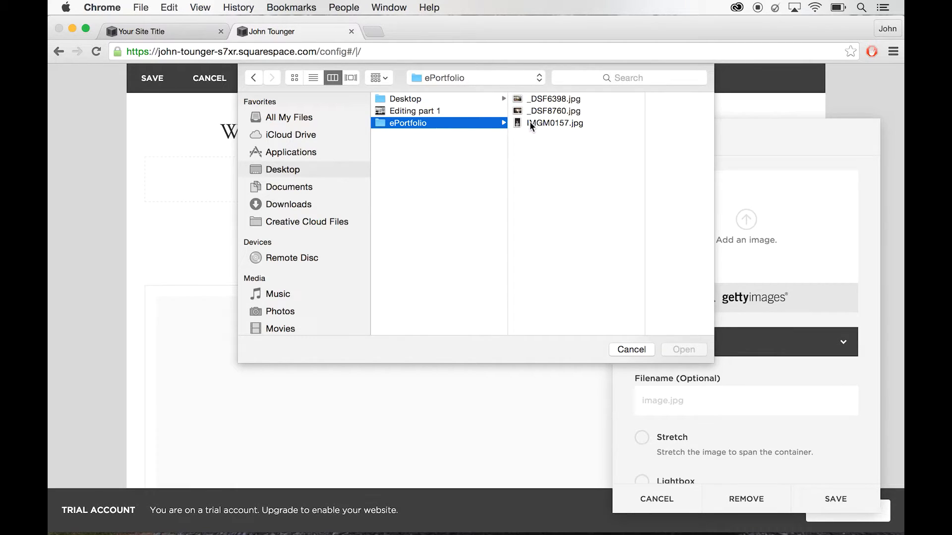
pyautogui.click(530, 124)
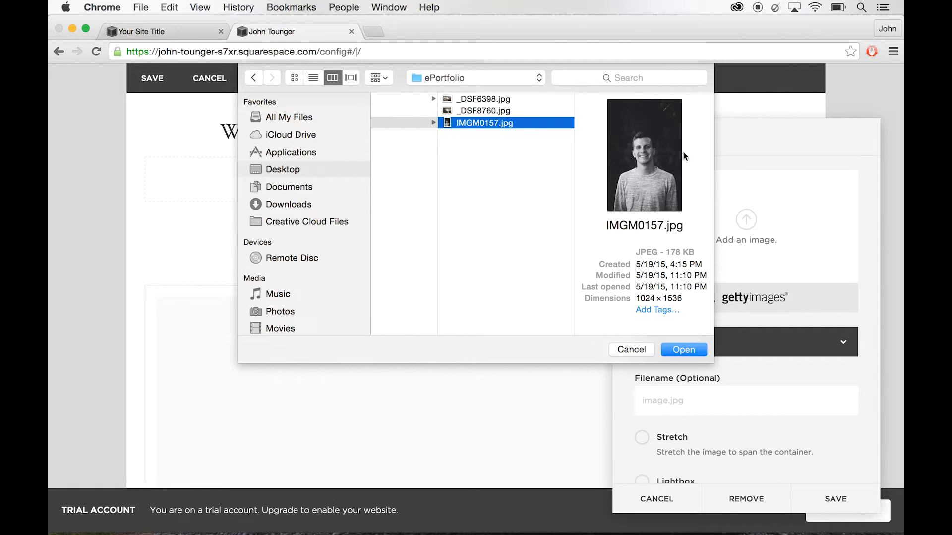
pyautogui.click(685, 349)
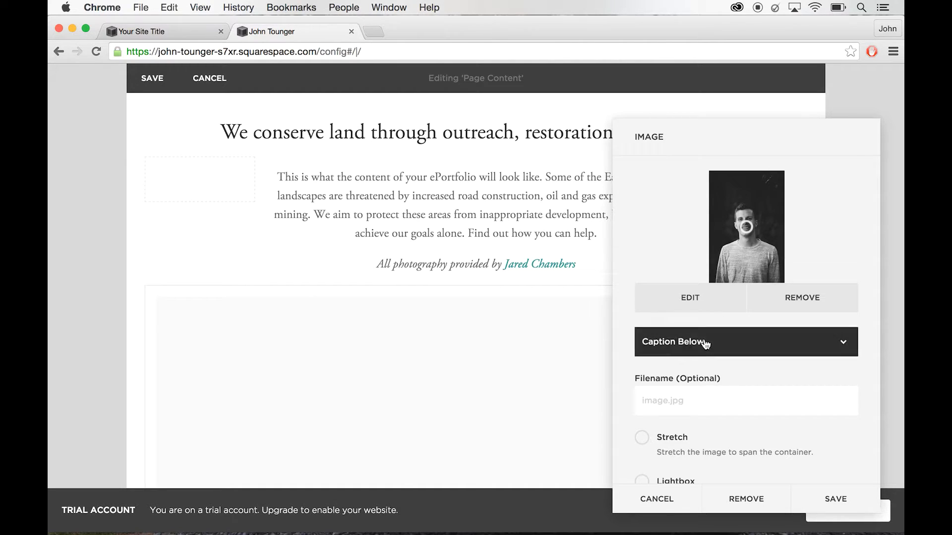
# Step: Set the portrait to Do Not Display Caption, leave the clickthrough link empty, and save
pyautogui.scroll(-3, 691, 349)
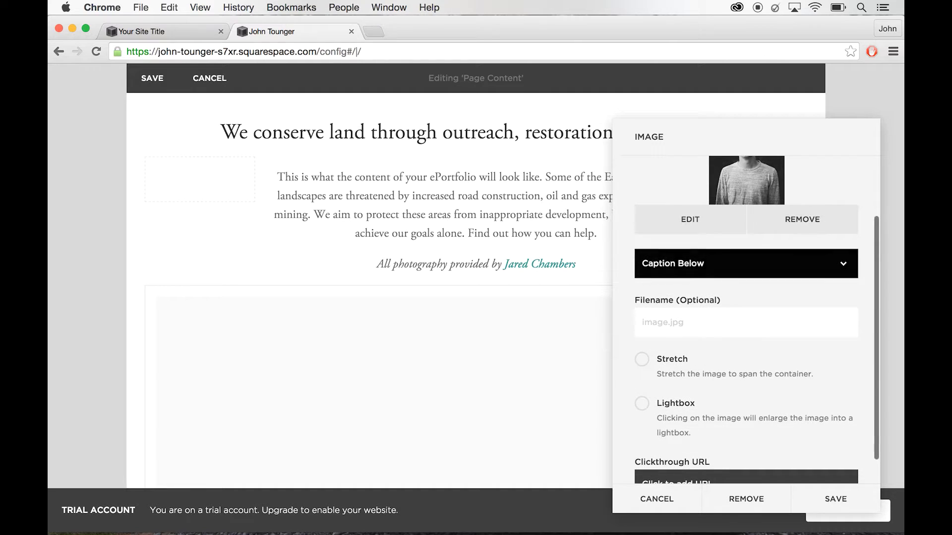
pyautogui.click(724, 263)
pyautogui.click(728, 260)
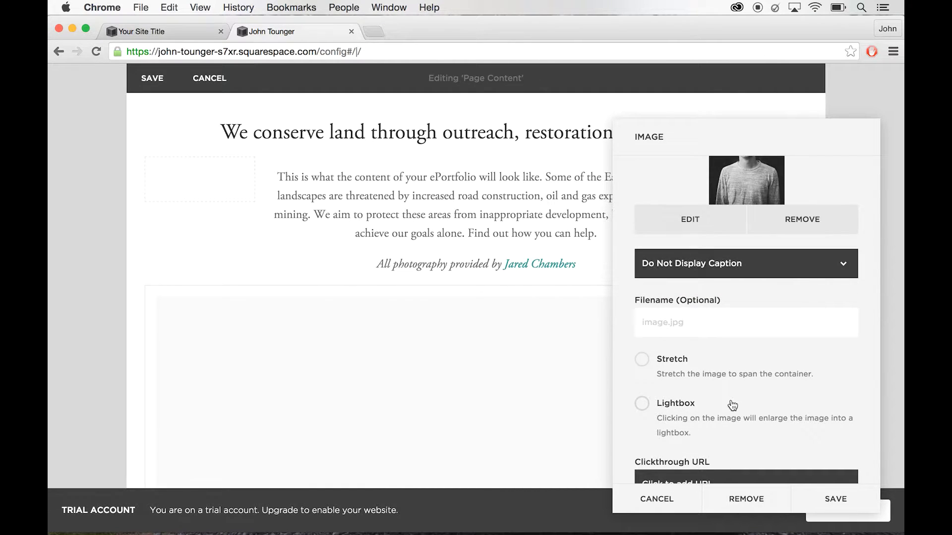
pyautogui.scroll(-2, 730, 404)
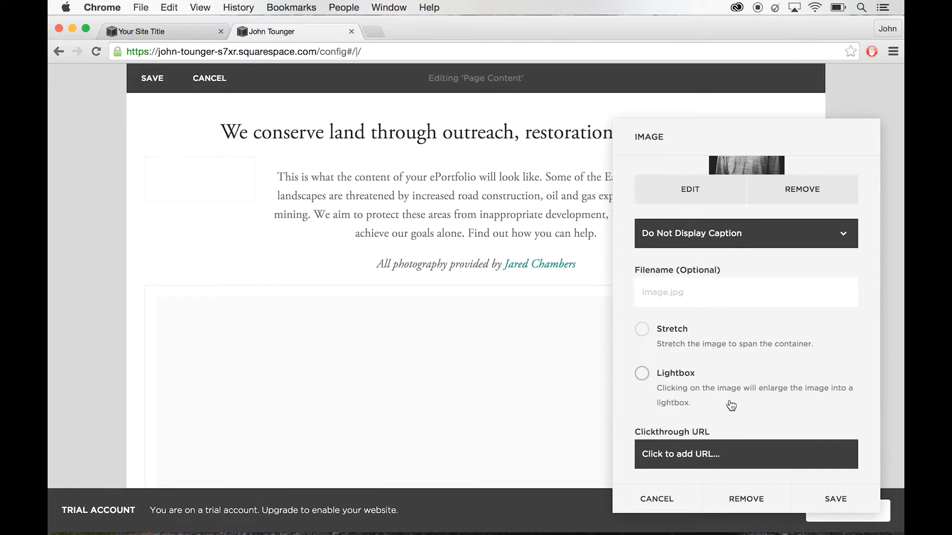
pyautogui.click(702, 456)
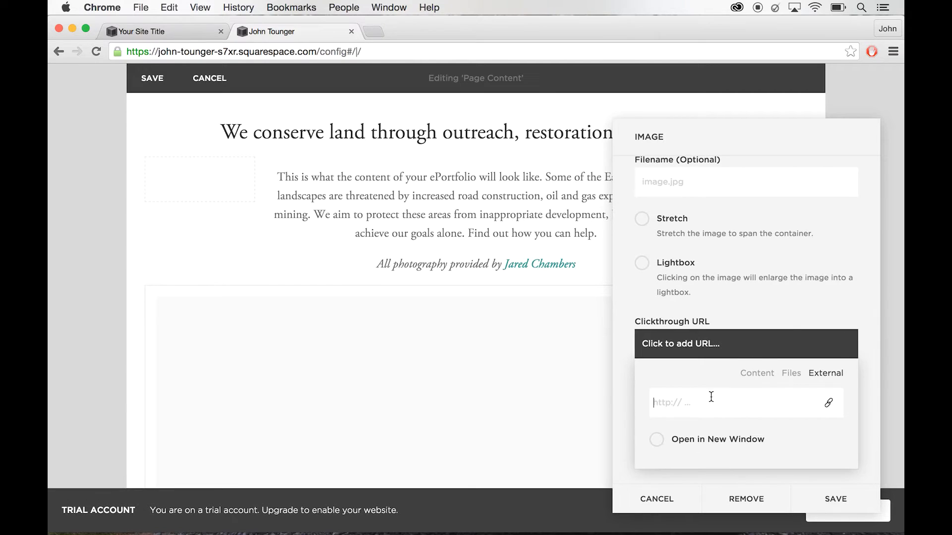
pyautogui.click(801, 310)
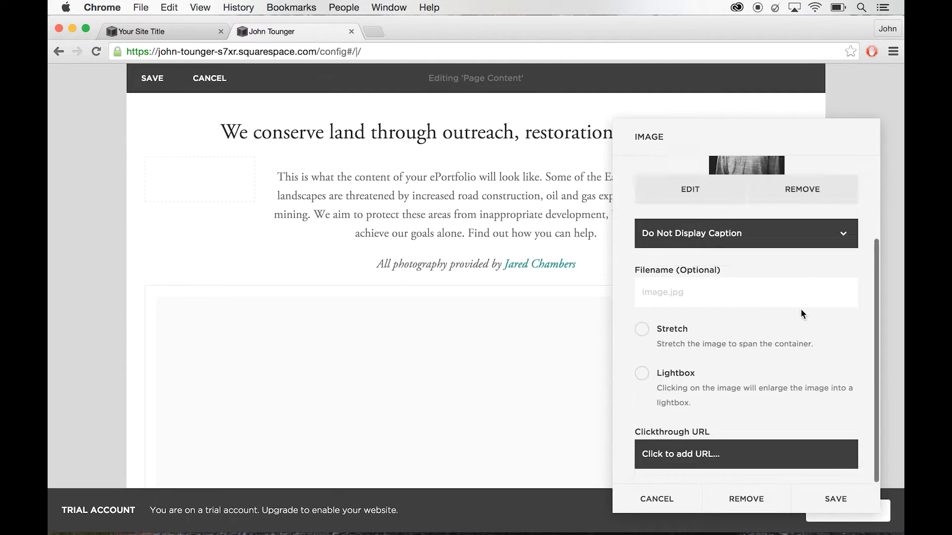
pyautogui.click(837, 500)
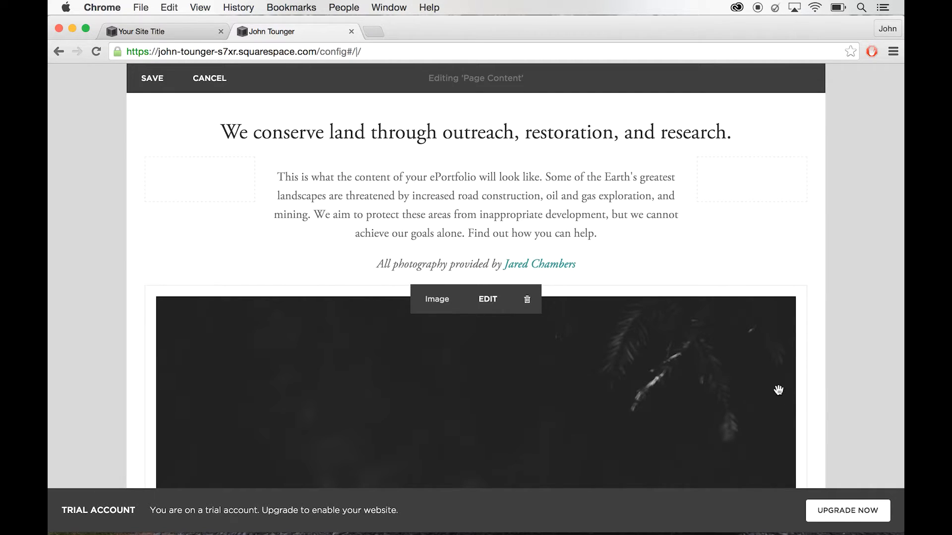
# Step: Delete the empty spacer blocks on both sides of the intro paragraph by dragging them to the trash
pyautogui.scroll(-5, 778, 391)
pyautogui.scroll(5, 779, 391)
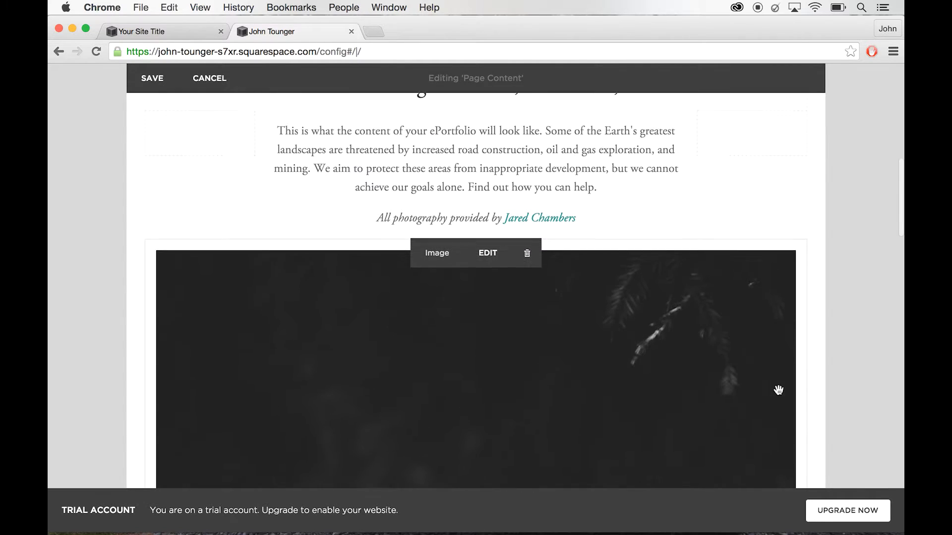
pyautogui.scroll(3, 778, 390)
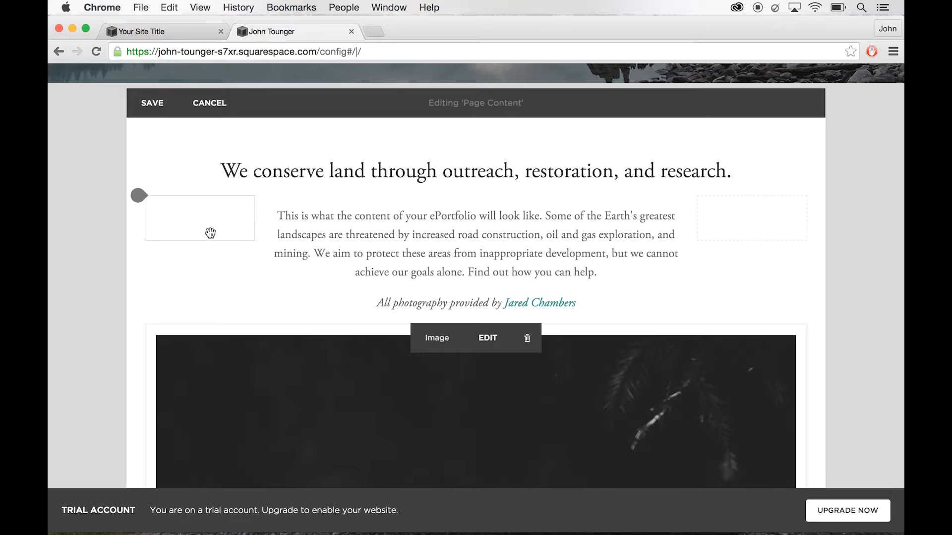
pyautogui.click(138, 196)
pyautogui.scroll(-5, 243, 298)
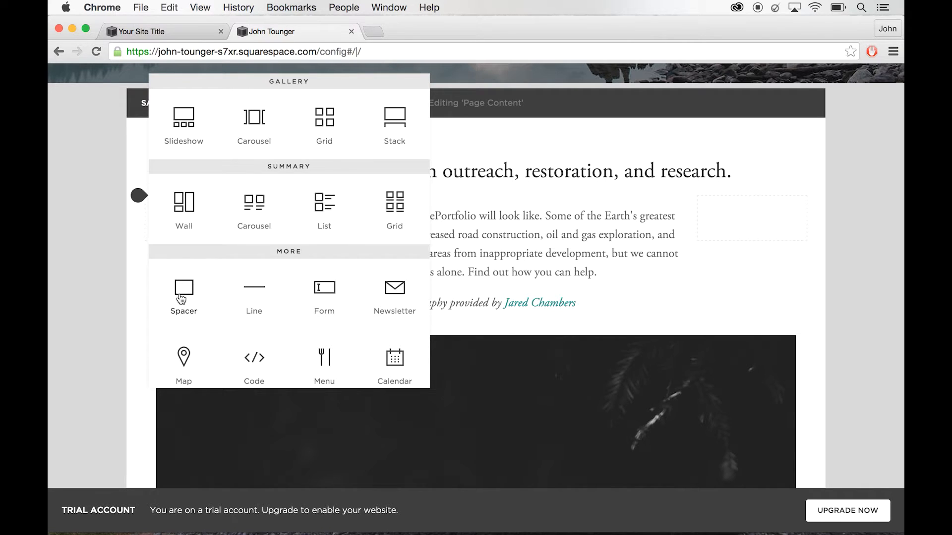
pyautogui.click(192, 281)
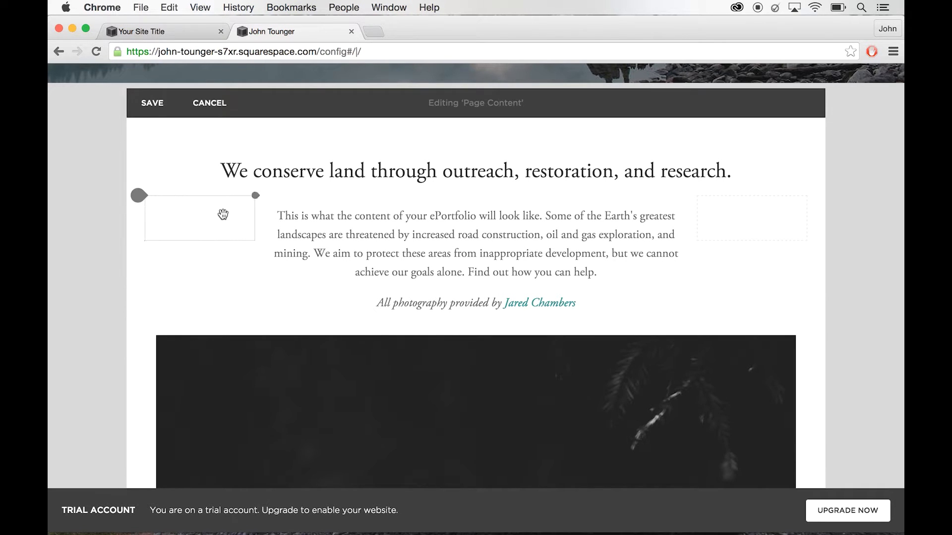
pyautogui.moveTo(223, 212); pyautogui.dragTo(422, 401)
pyautogui.moveTo(479, 455); pyautogui.dragTo(476, 466)
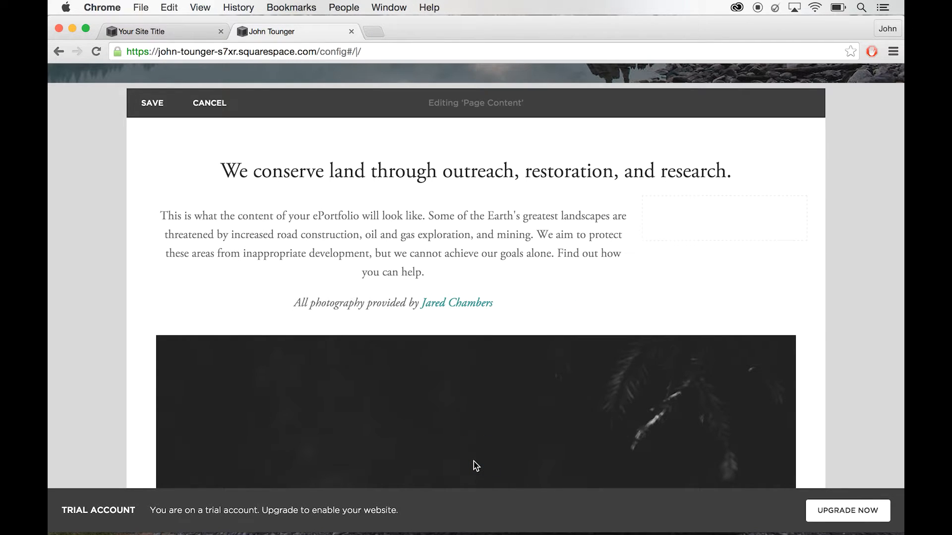
pyautogui.moveTo(646, 253); pyautogui.dragTo(479, 457)
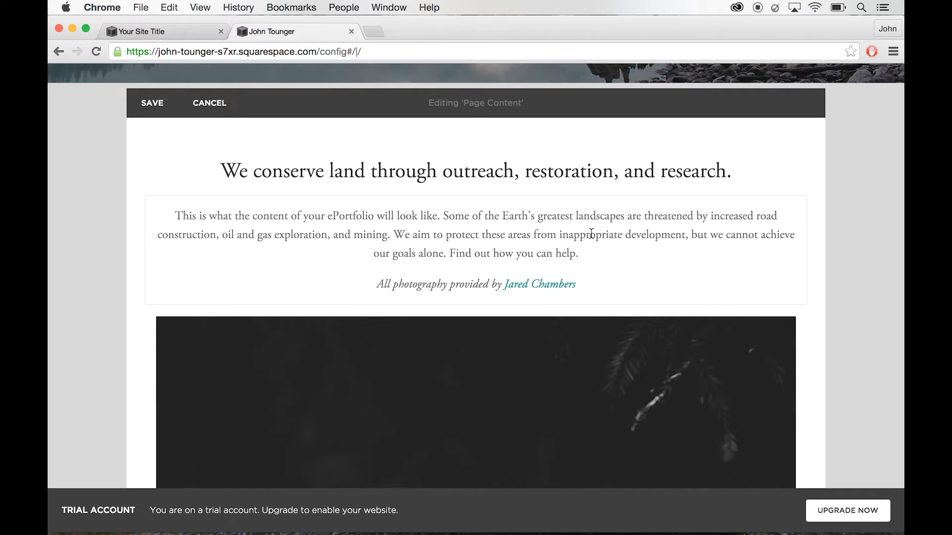
# Step: Drag the portrait image block up into a left column beside the tagline and intro text
pyautogui.scroll(-5, 592, 291)
pyautogui.scroll(-6, 592, 292)
pyautogui.scroll(14, 593, 292)
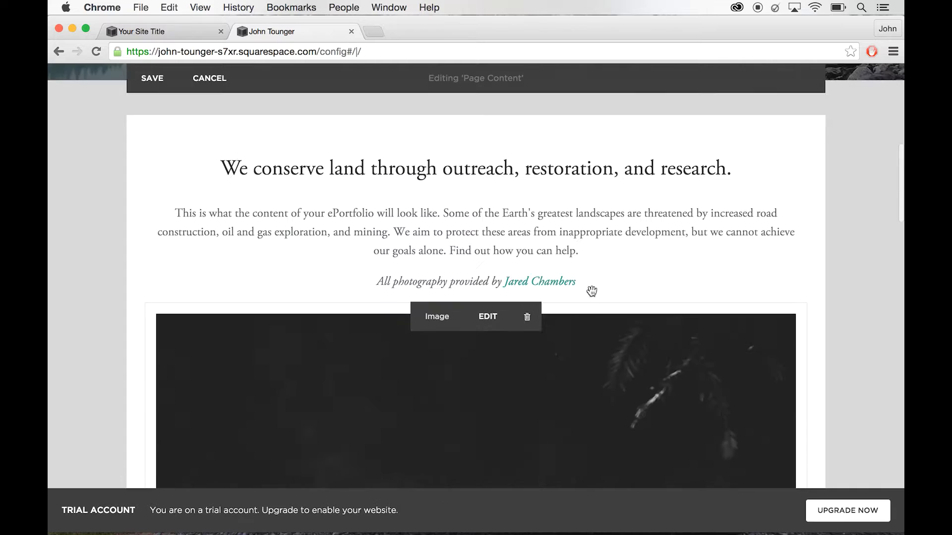
pyautogui.scroll(-5, 594, 296)
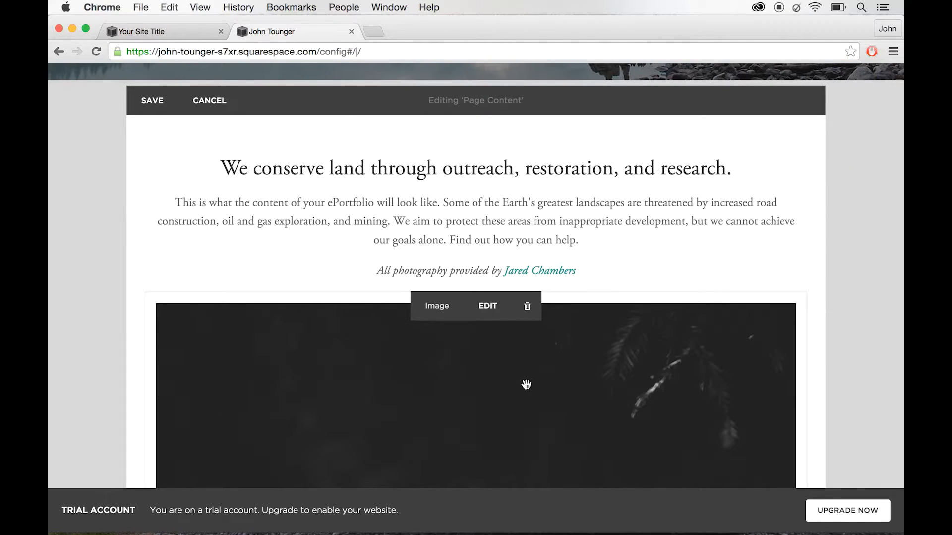
pyautogui.moveTo(526, 384); pyautogui.dragTo(287, 184)
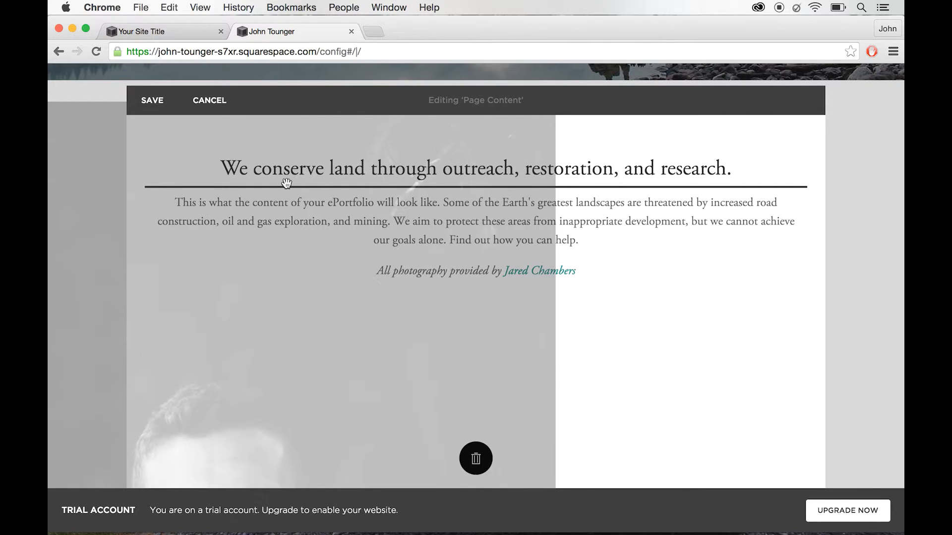
pyautogui.moveTo(286, 184); pyautogui.dragTo(287, 184)
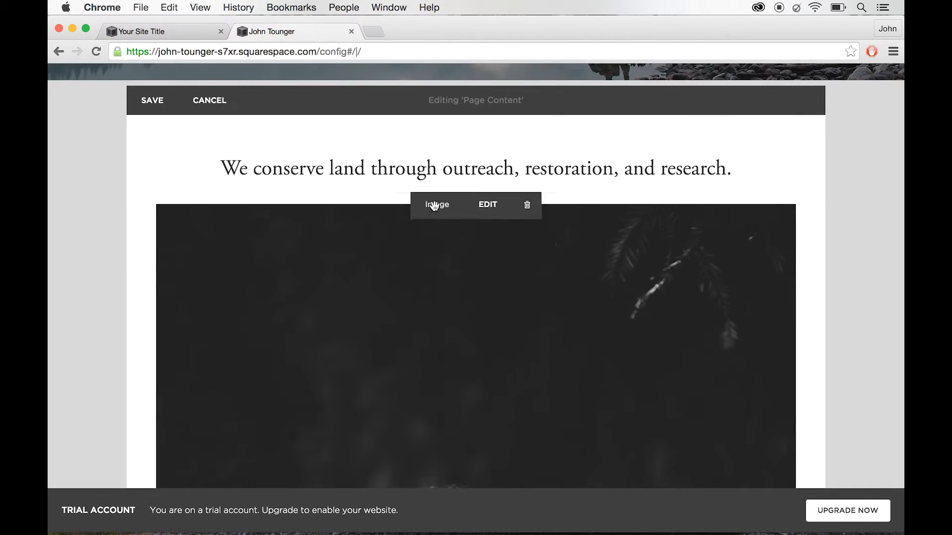
pyautogui.moveTo(331, 227); pyautogui.dragTo(159, 158)
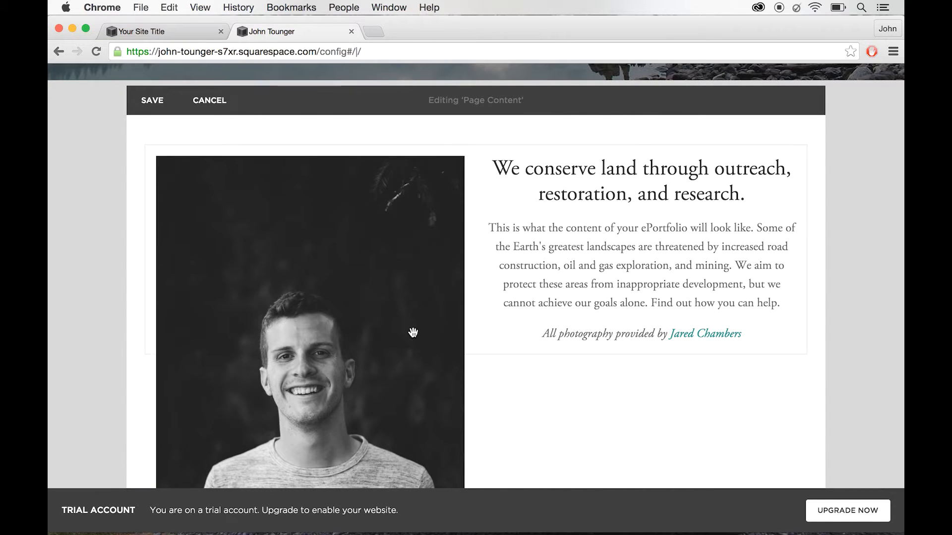
pyautogui.scroll(-8, 413, 332)
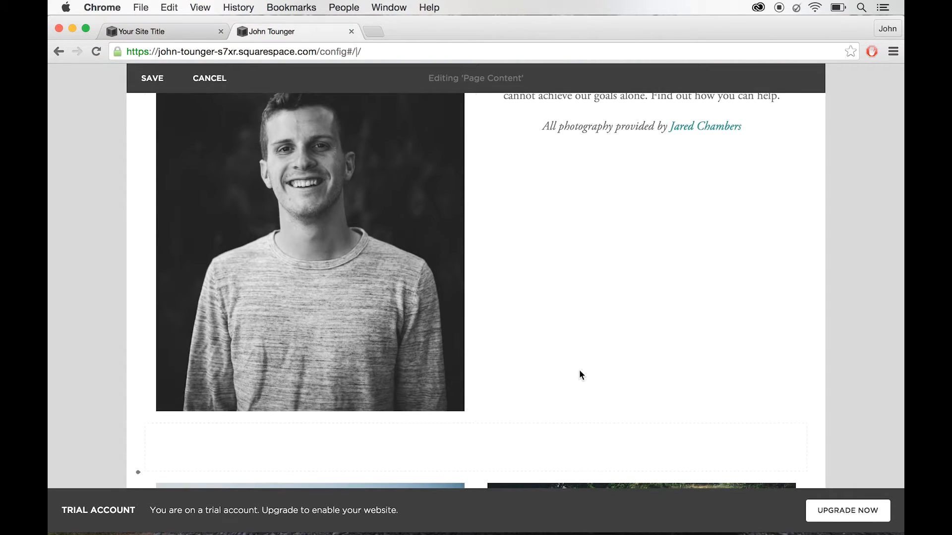
pyautogui.scroll(1, 580, 375)
pyautogui.scroll(9, 579, 370)
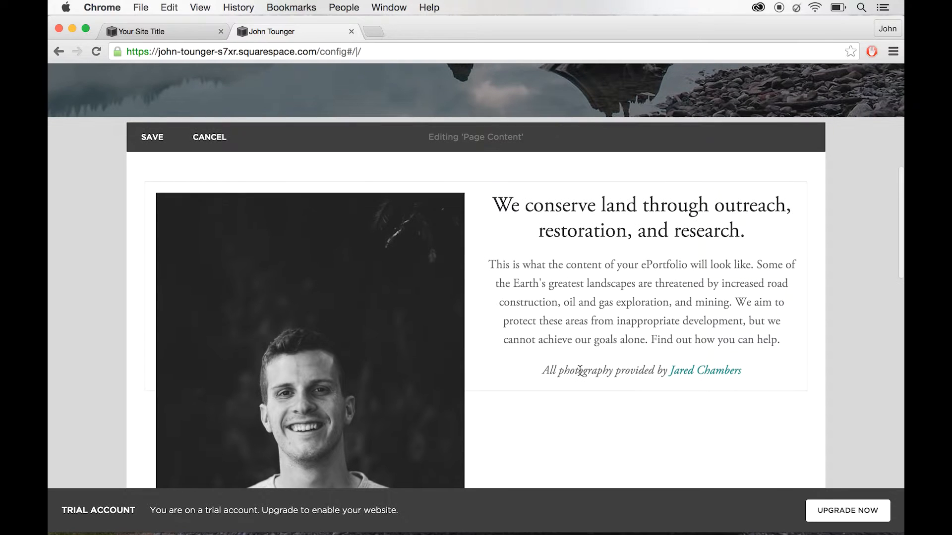
pyautogui.scroll(-1, 580, 371)
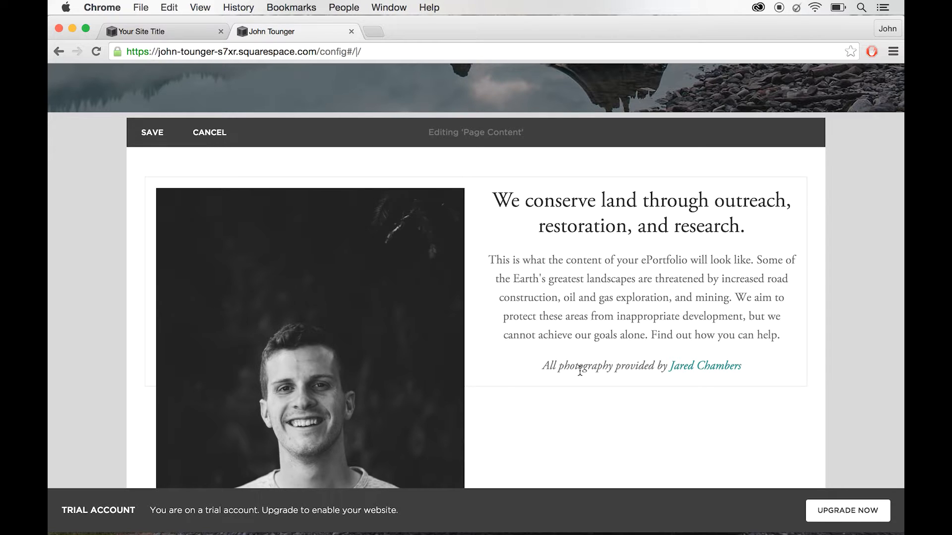
pyautogui.scroll(-5, 580, 373)
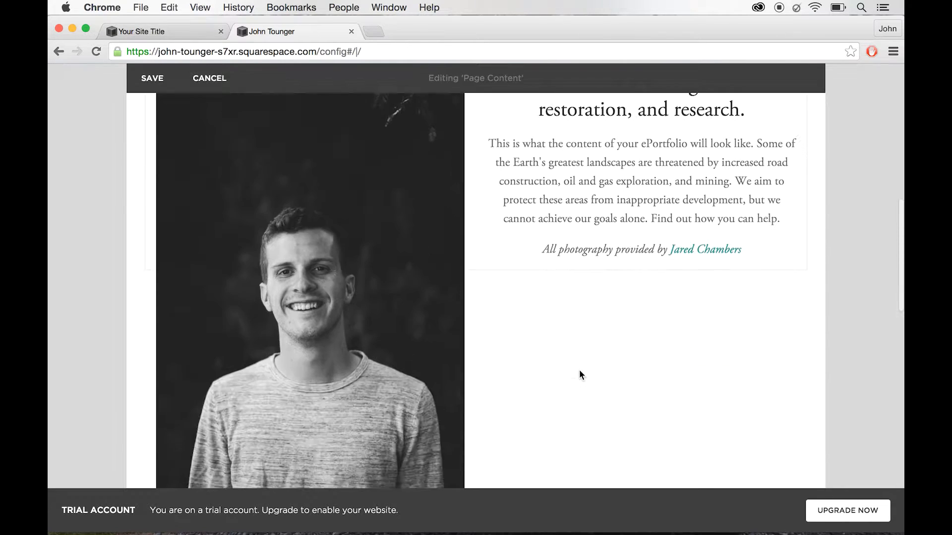
pyautogui.scroll(5, 579, 370)
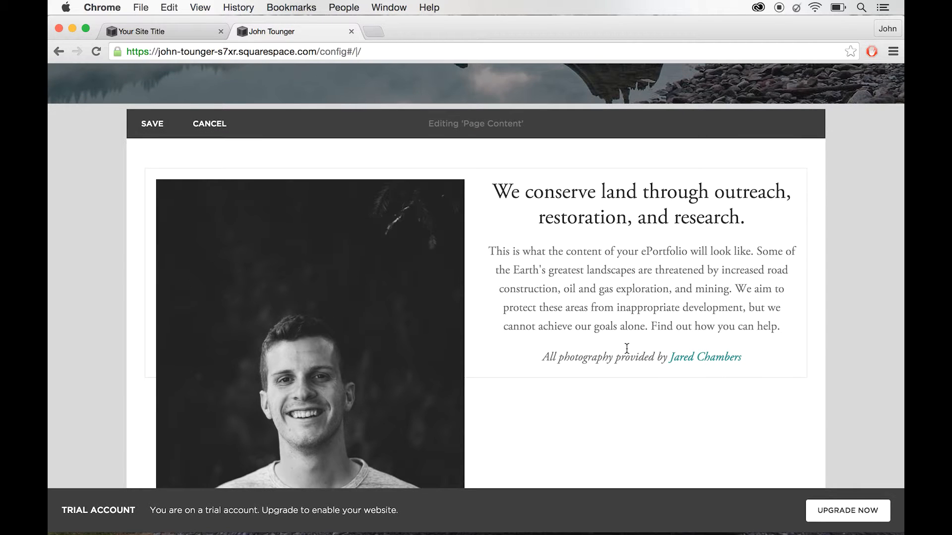
pyautogui.scroll(-2, 627, 351)
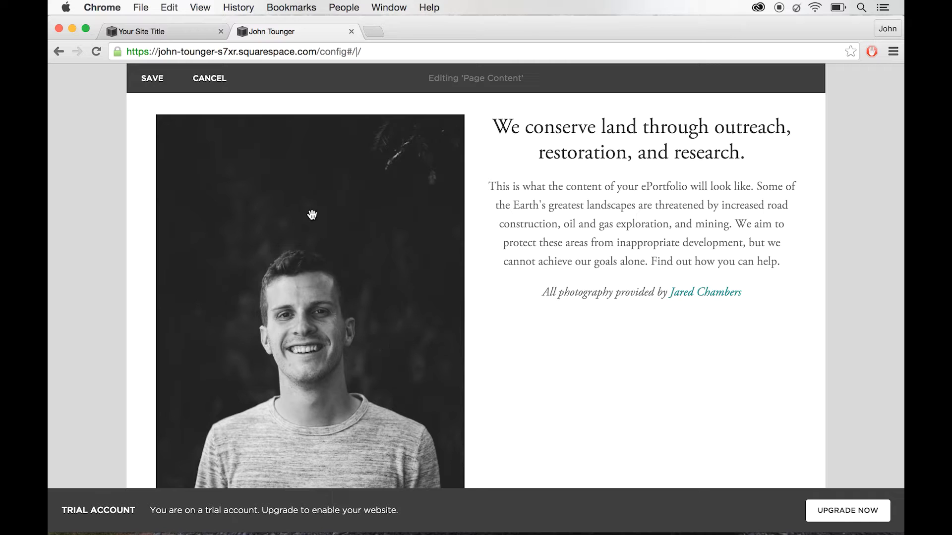
# Step: In the Photo Editor, crop the portrait tighter around the man's upper body and save
pyautogui.moveTo(326, 213)
pyautogui.click(321, 126)
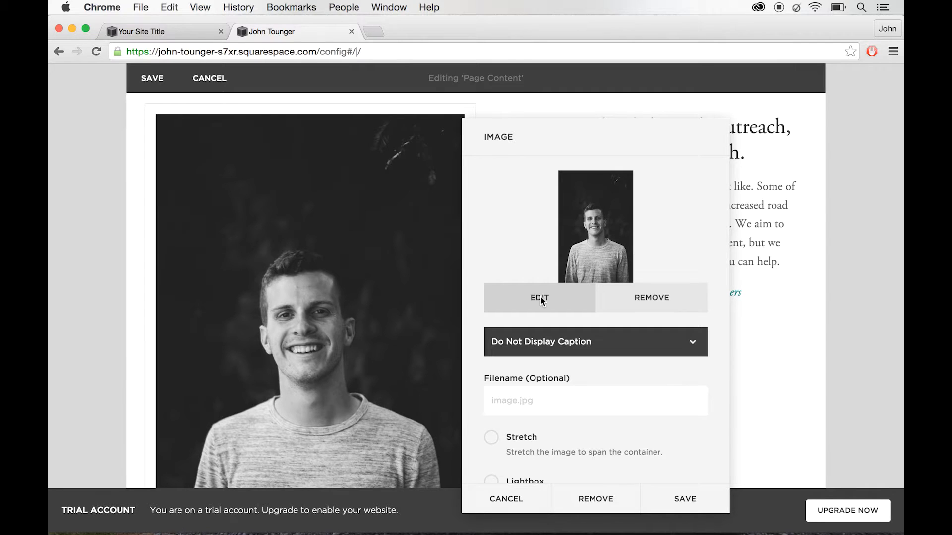
pyautogui.click(541, 297)
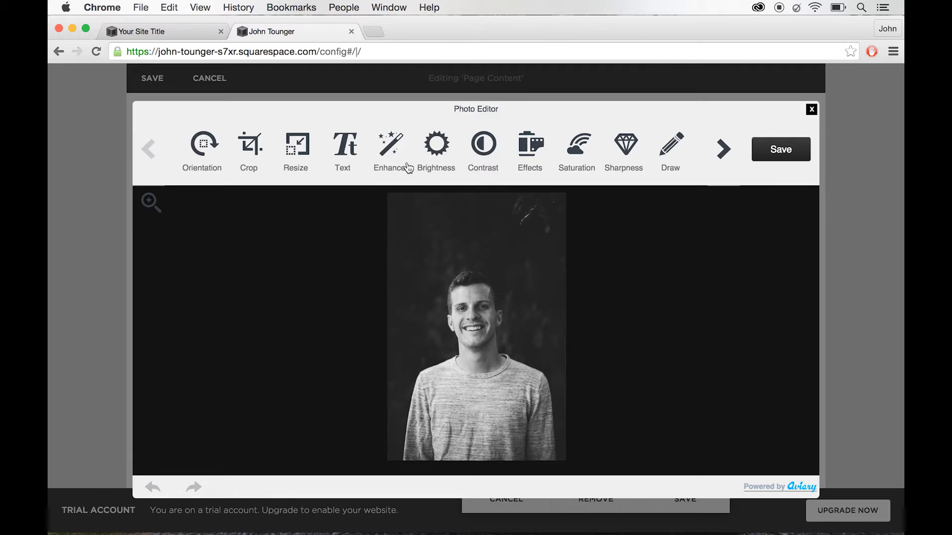
pyautogui.click(248, 157)
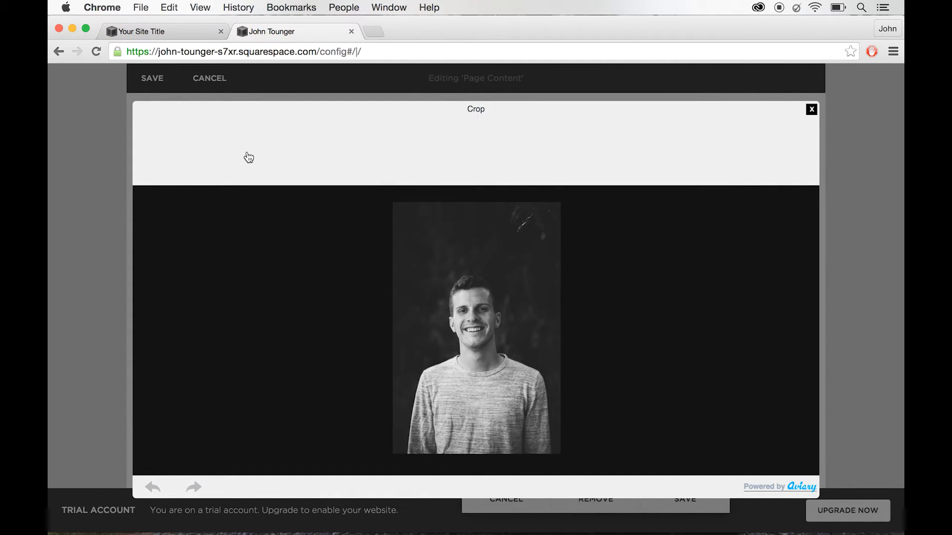
pyautogui.moveTo(569, 266)
pyautogui.mouseDown()
pyautogui.moveTo(561, 292)
pyautogui.moveTo(579, 236)
pyautogui.moveTo(601, 240)
pyautogui.moveTo(580, 270)
pyautogui.moveTo(558, 264)
pyautogui.mouseUp()
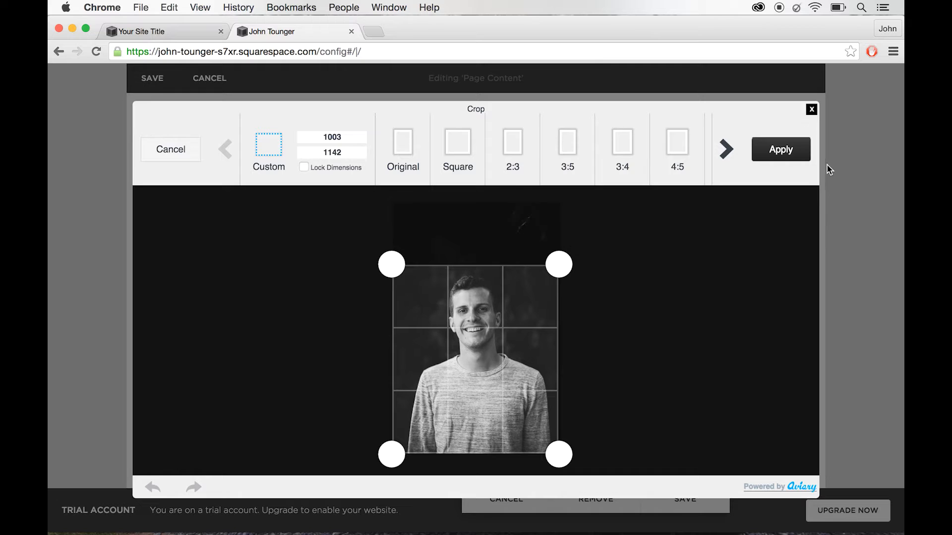
pyautogui.click(802, 158)
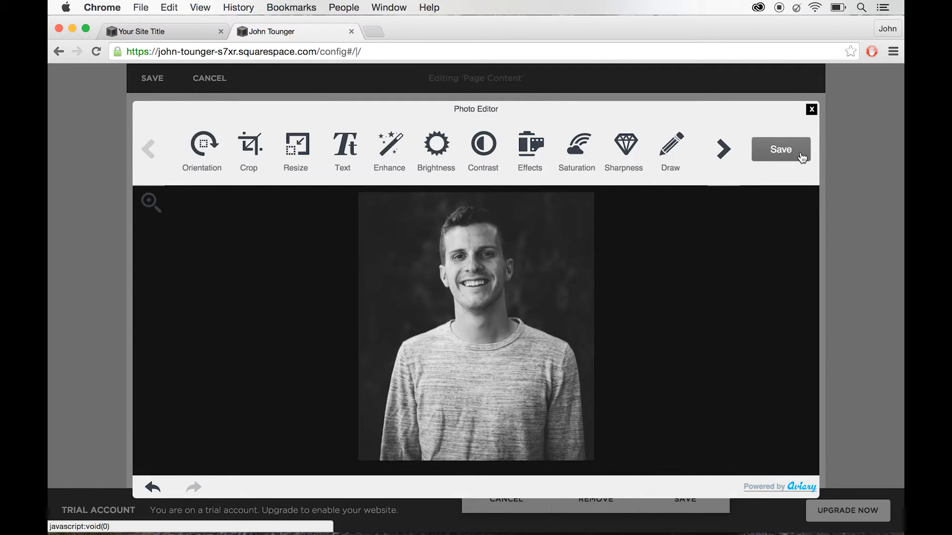
pyautogui.click(792, 150)
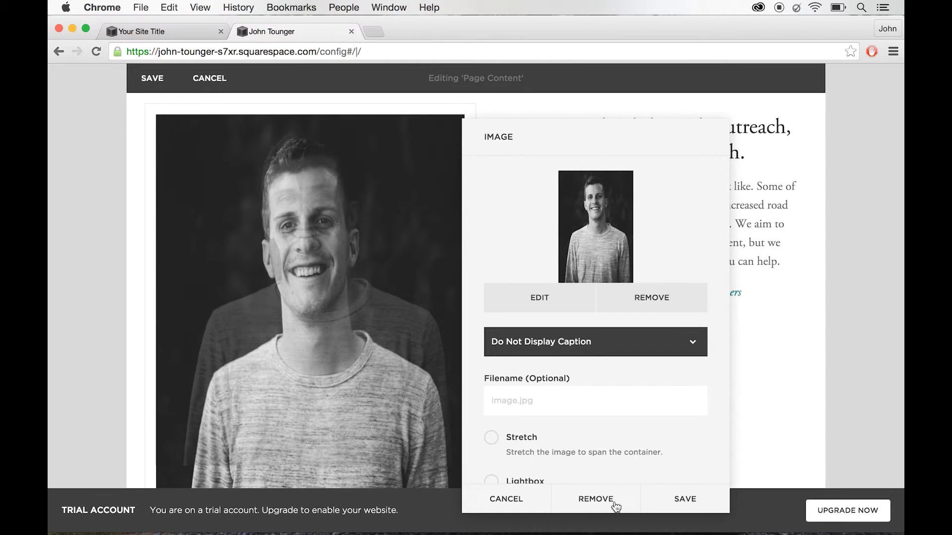
# Step: Confirm the black-and-white portrait, then save the page and exit edit mode
pyautogui.click(670, 499)
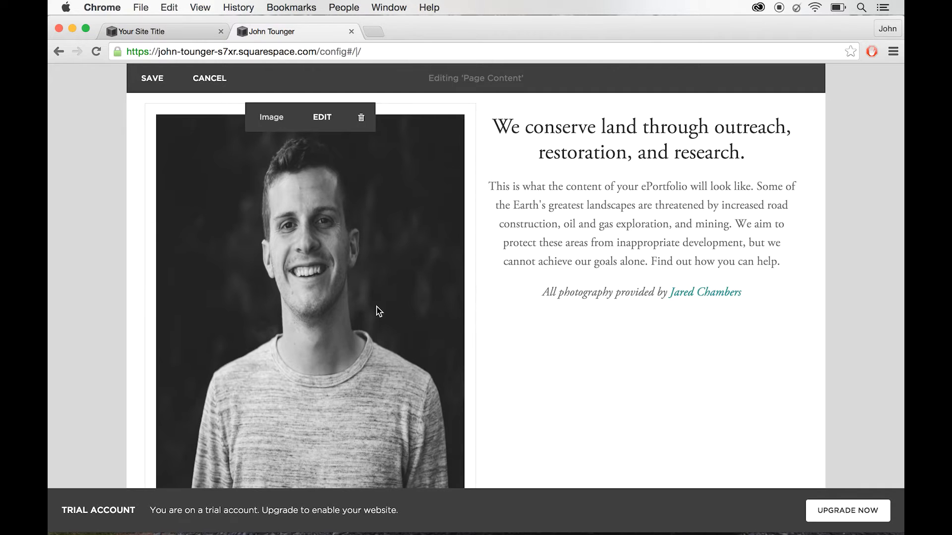
pyautogui.click(152, 80)
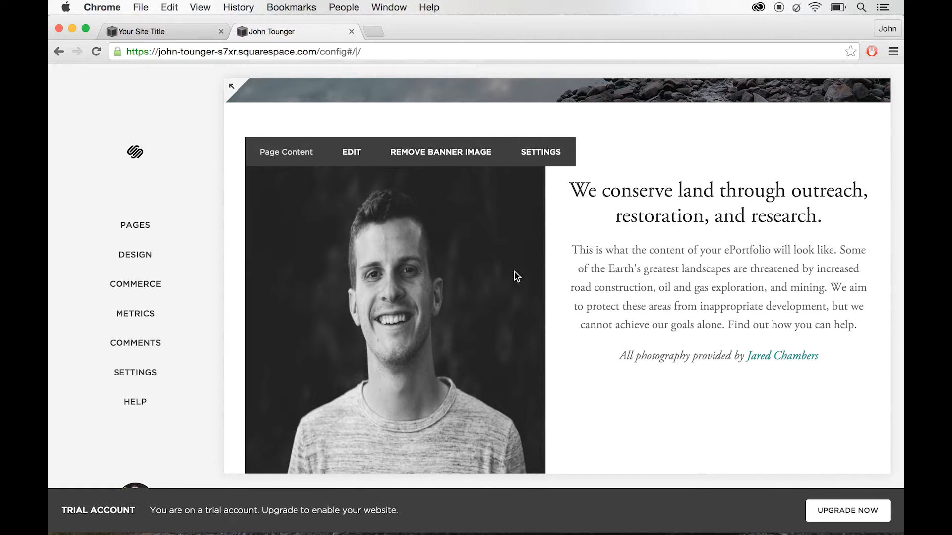
# Step: Reload the homepage with Cmd+R and reopen the Page Content section for editing
pyautogui.press('super+r')
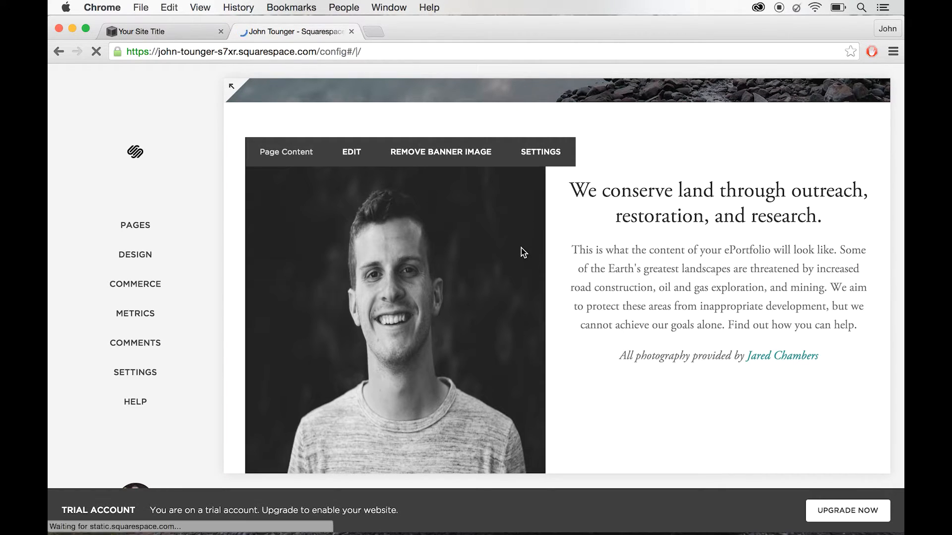
pyautogui.scroll(-10, 610, 346)
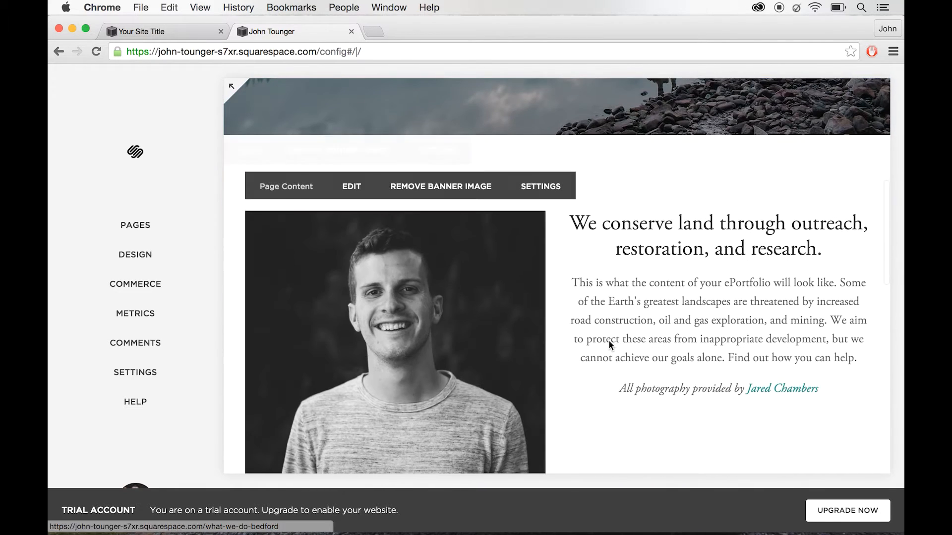
pyautogui.scroll(-1, 609, 342)
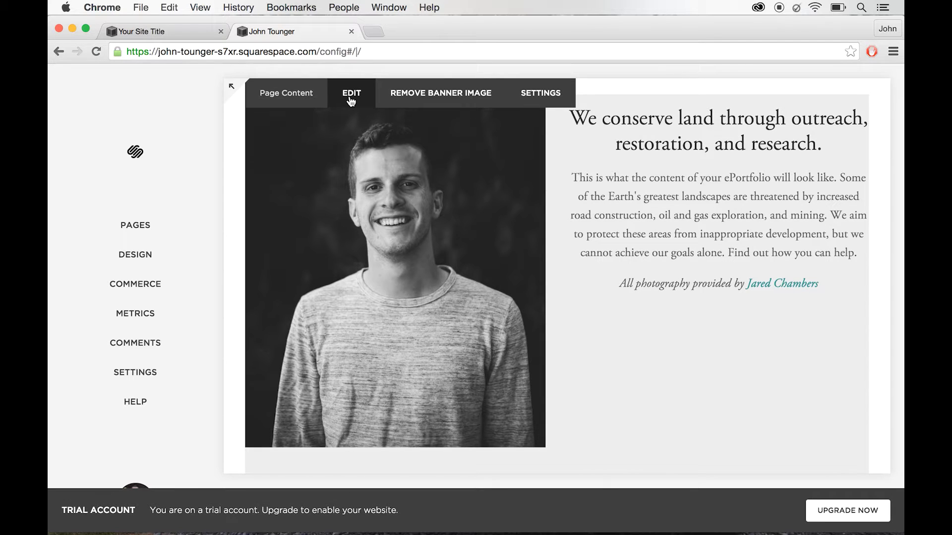
pyautogui.click(352, 97)
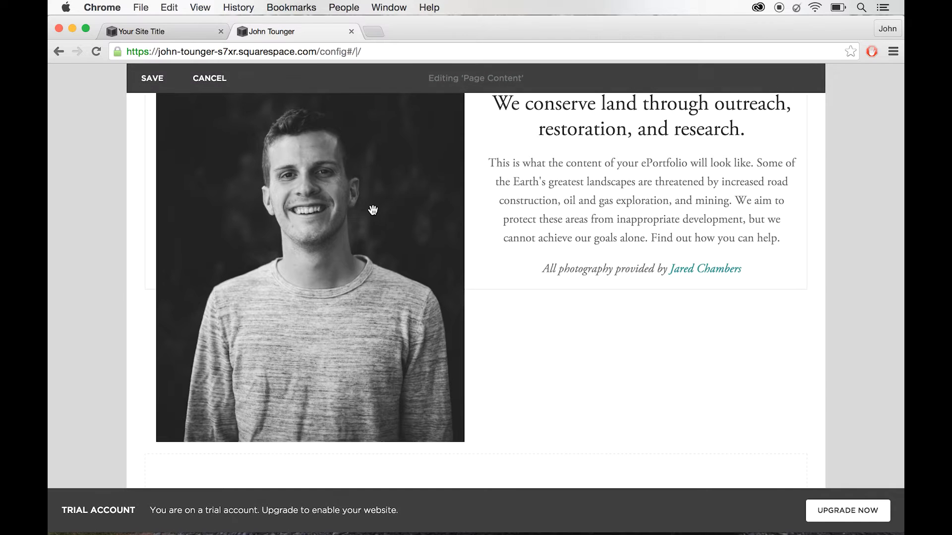
# Step: Make the portrait block shorter, then stretch it taller so it extends below the text column
pyautogui.moveTo(373, 210)
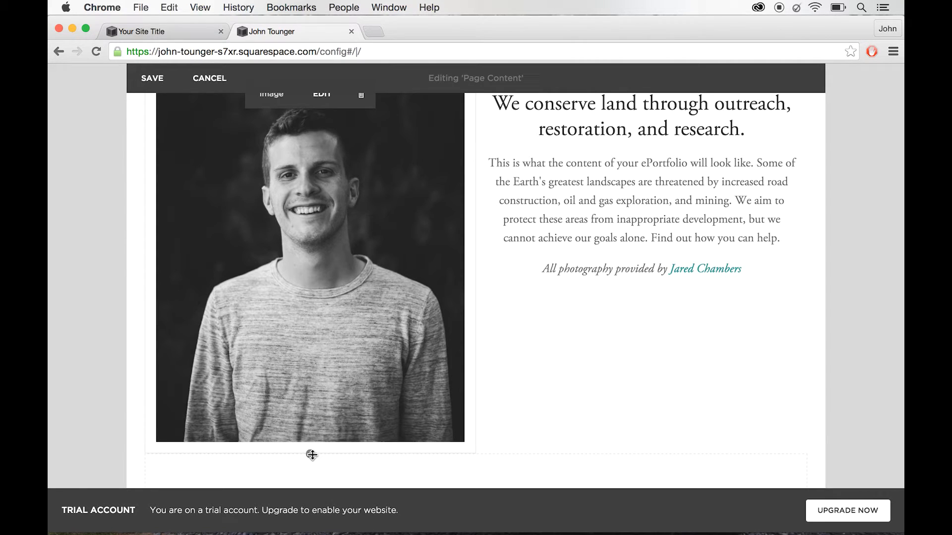
pyautogui.moveTo(312, 455); pyautogui.dragTo(329, 325)
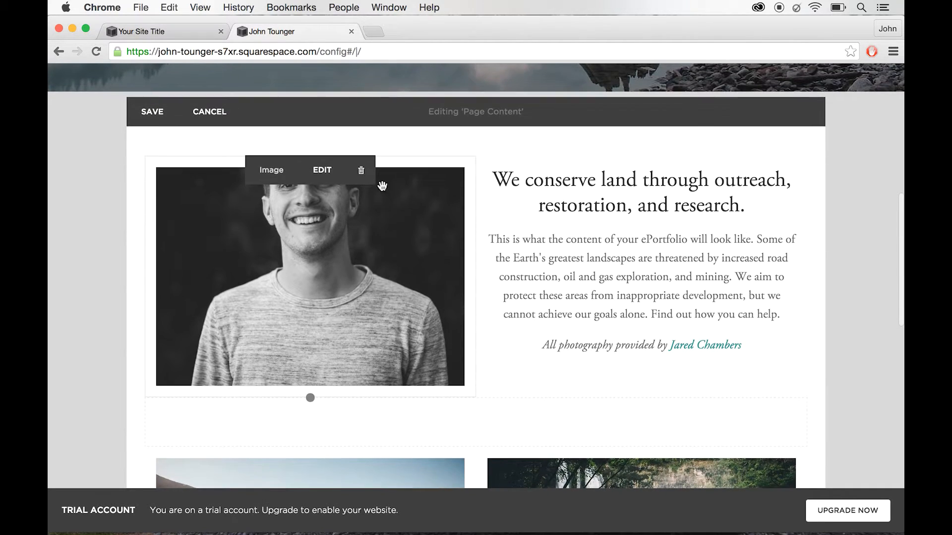
pyautogui.moveTo(310, 399); pyautogui.dragTo(304, 472)
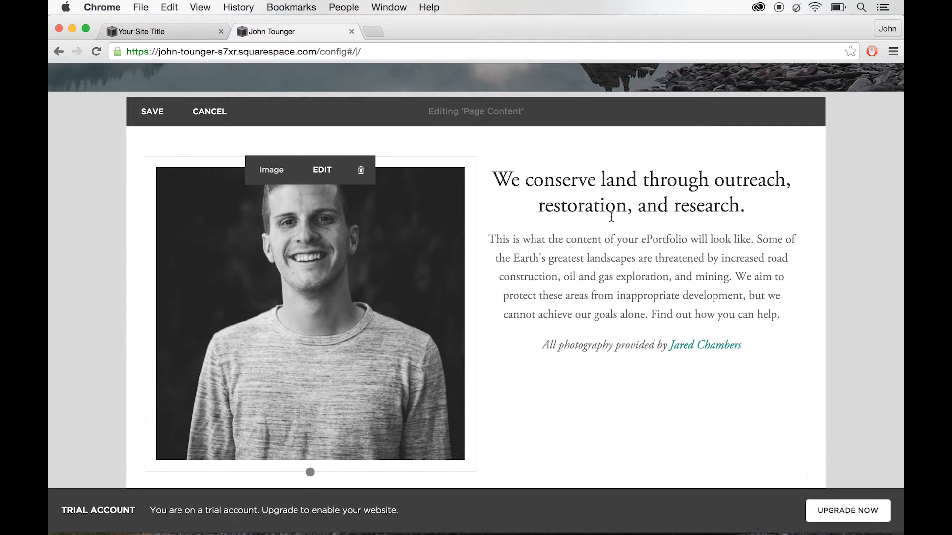
# Step: Left-align the heading, body paragraph and photography credit line
pyautogui.click(635, 181)
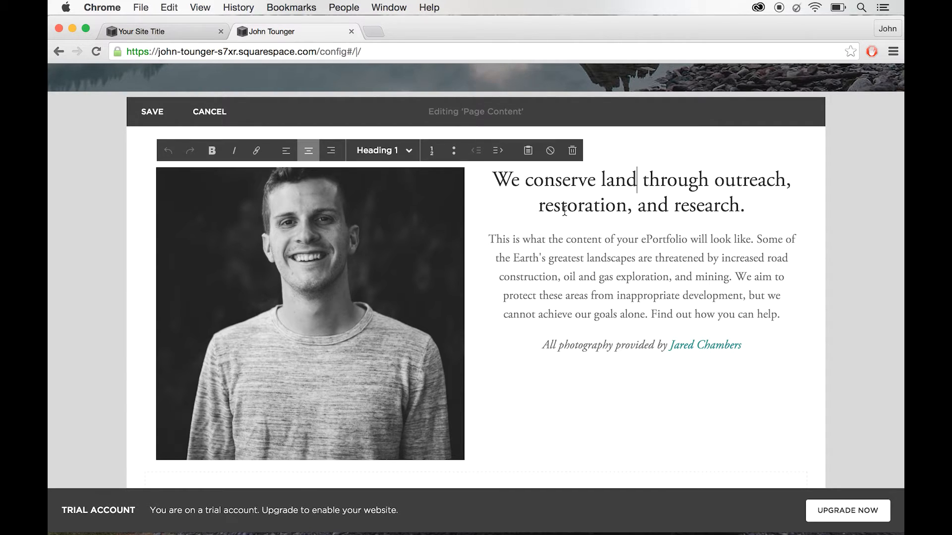
pyautogui.click(286, 152)
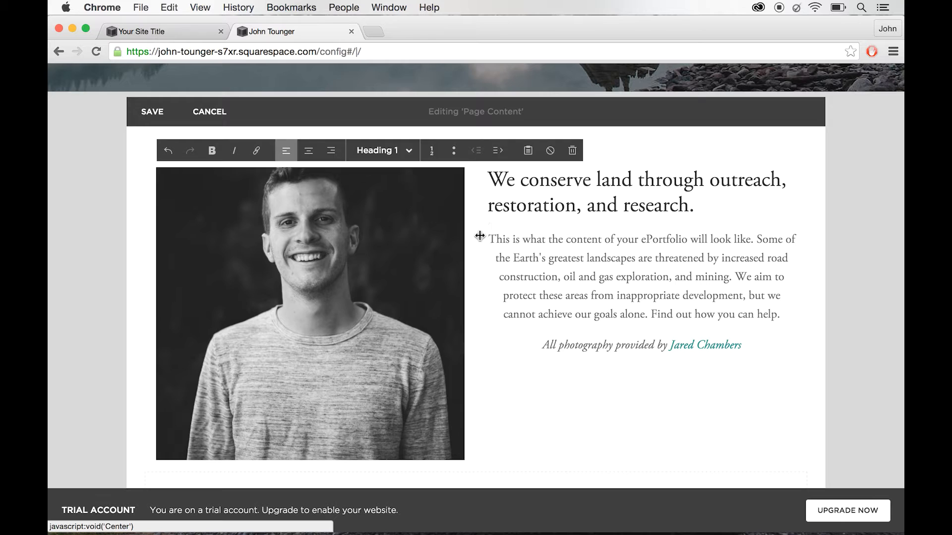
pyautogui.click(523, 240)
pyautogui.click(287, 151)
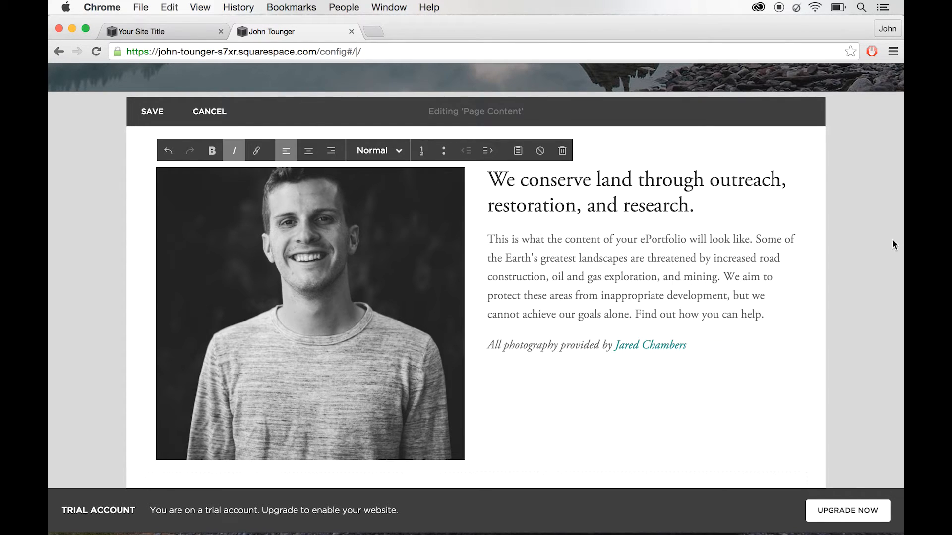
pyautogui.click(874, 294)
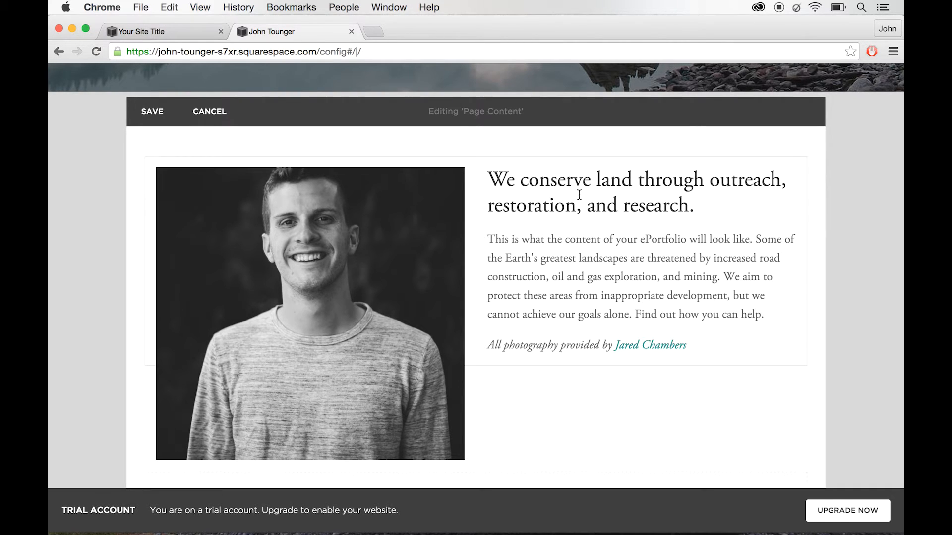
# Step: Replace the heading text with 'About Me'
pyautogui.moveTo(709, 209); pyautogui.dragTo(474, 178)
pyautogui.write('K')
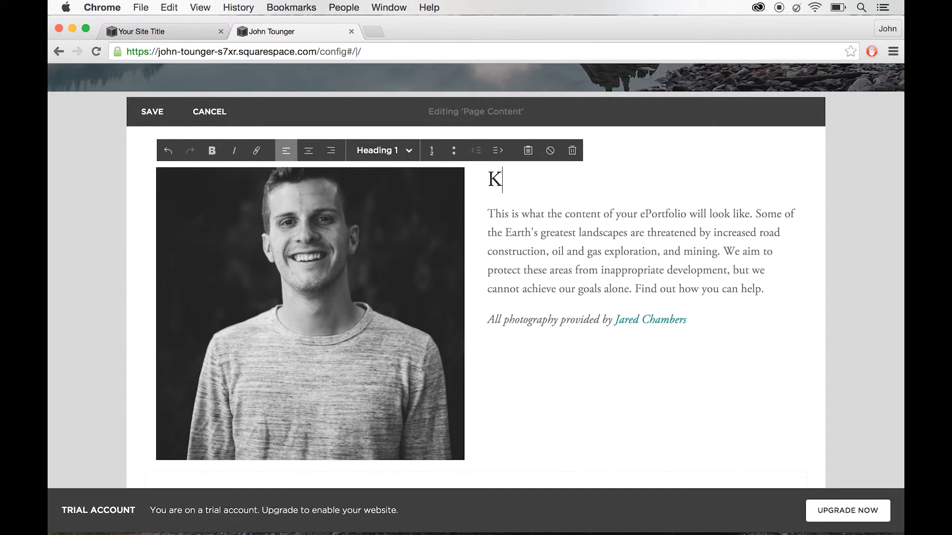
pyautogui.press('BackSpace')
pyautogui.write('About Me')
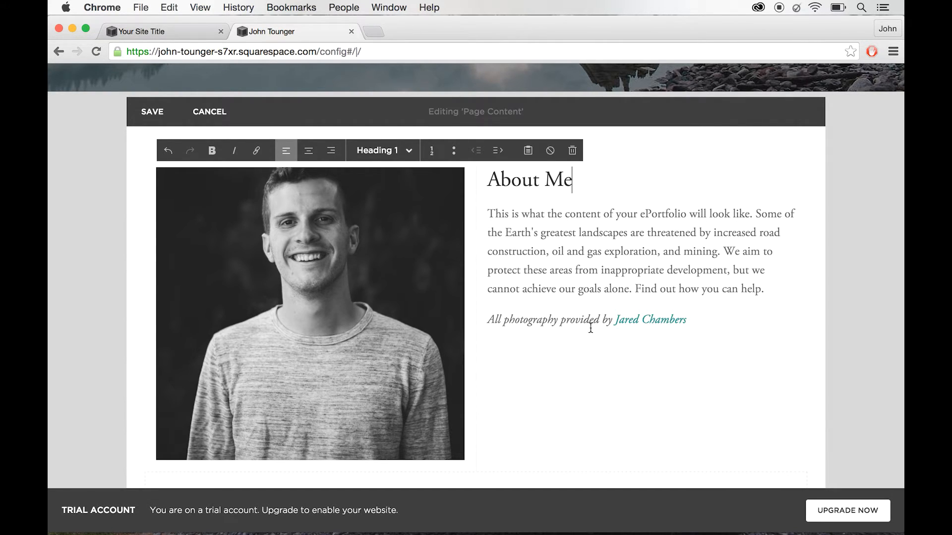
pyautogui.click(870, 346)
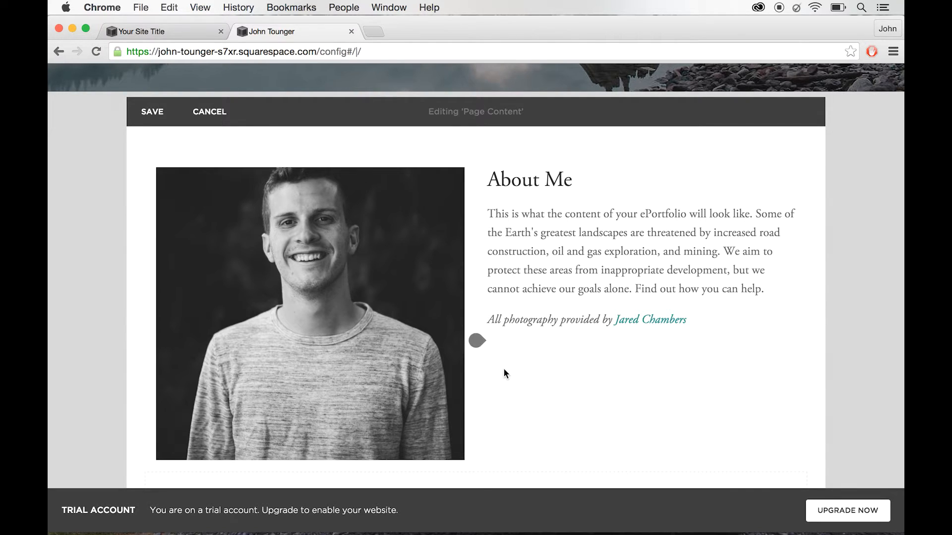
# Step: Insert a Button block below the About Me text
pyautogui.click(477, 342)
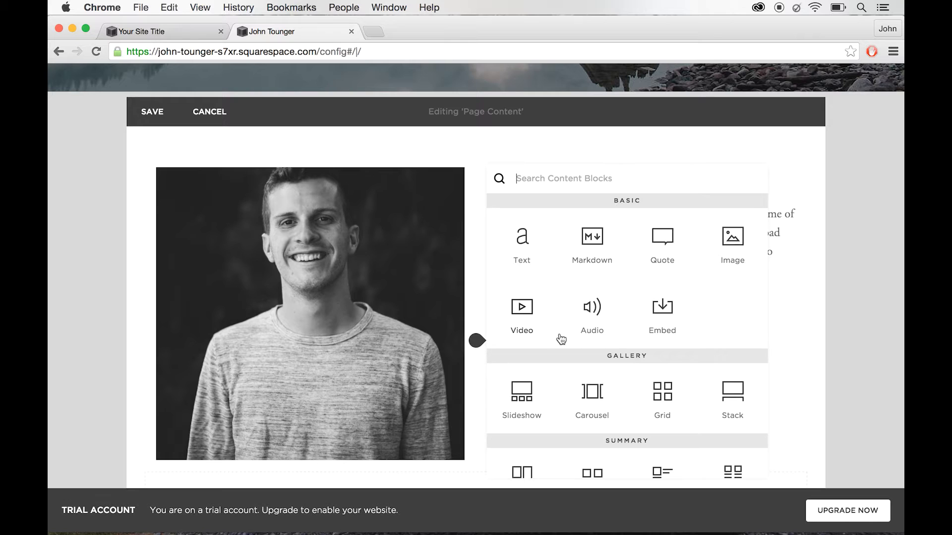
pyautogui.click(814, 333)
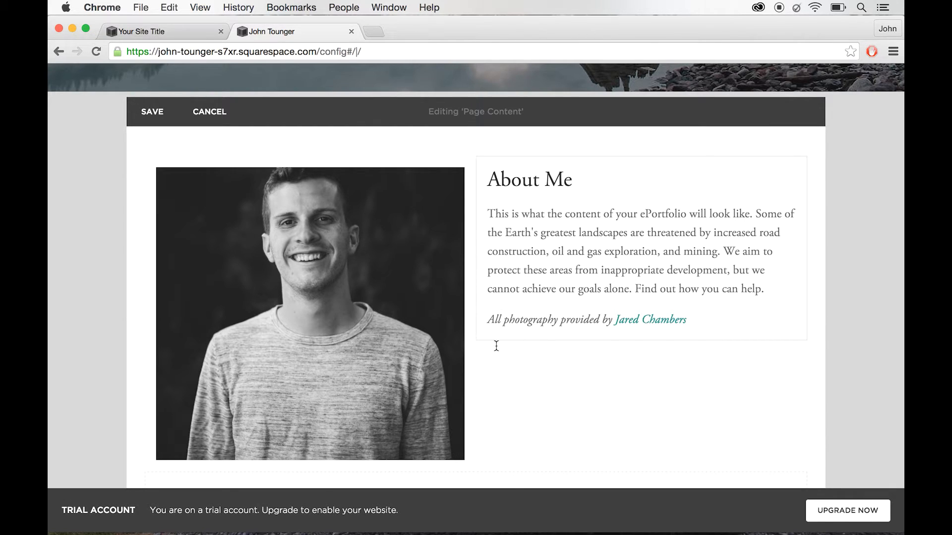
pyautogui.click(477, 343)
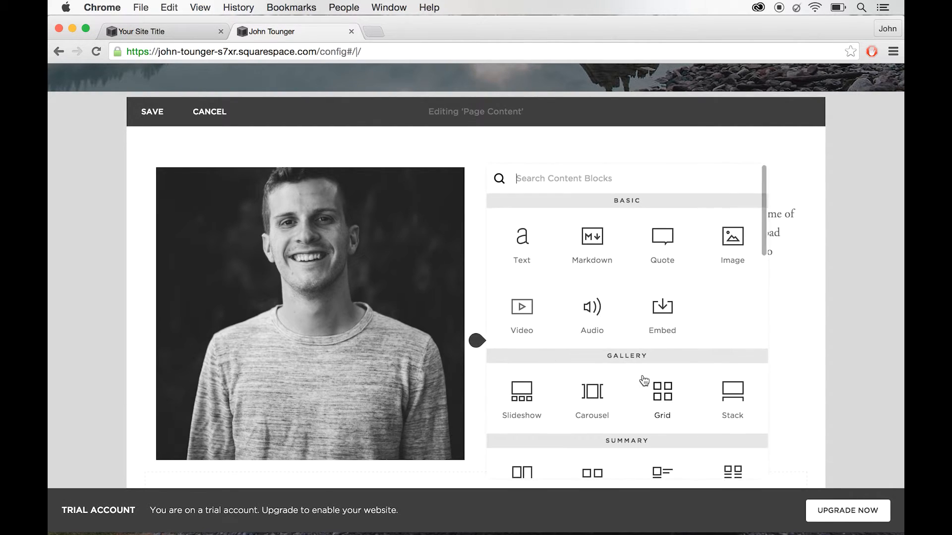
pyautogui.scroll(-5, 644, 380)
pyautogui.scroll(-4, 644, 380)
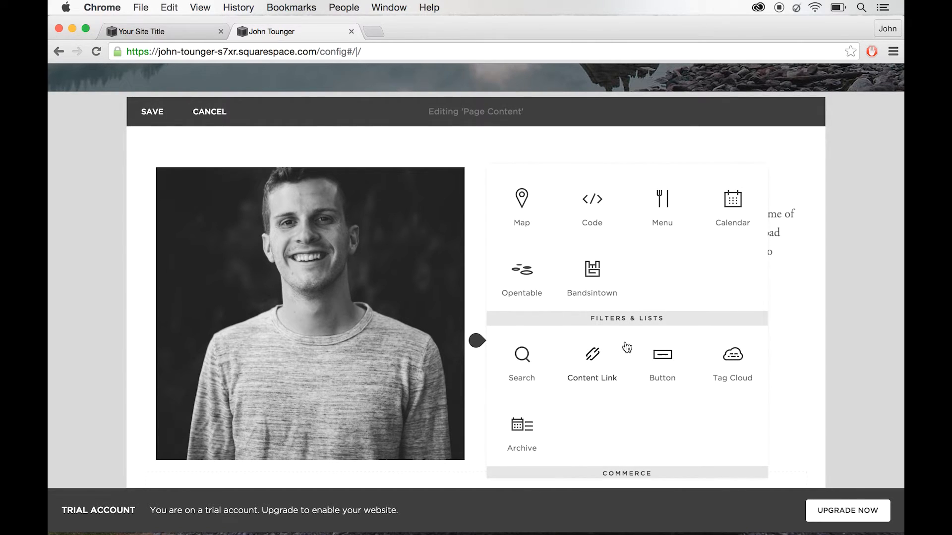
pyautogui.click(666, 364)
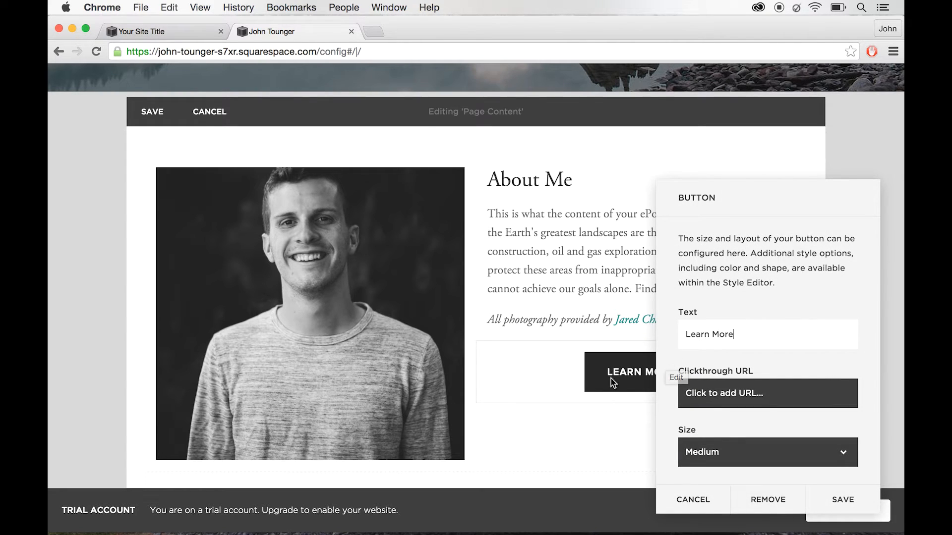
# Step: Set the Learn More button to Small size with Left alignment and save it
pyautogui.click(724, 455)
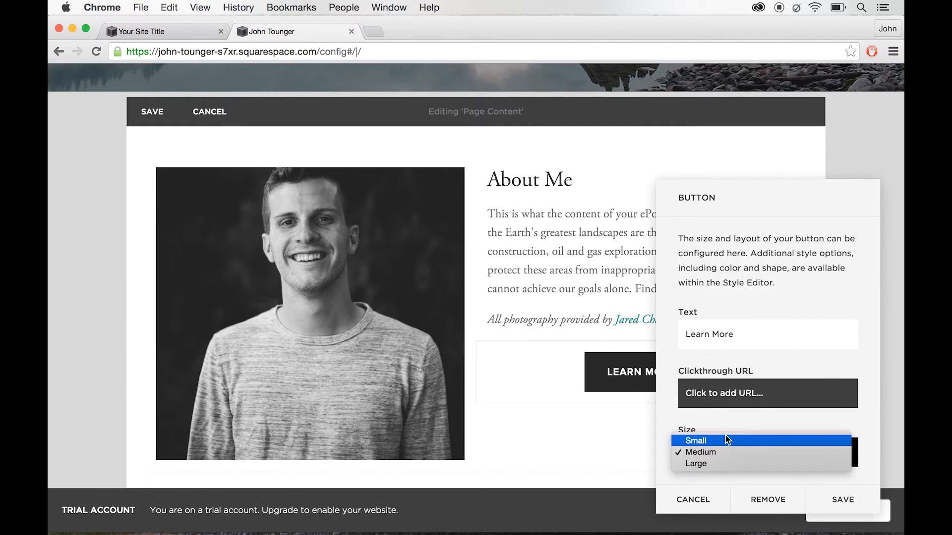
pyautogui.click(725, 436)
pyautogui.scroll(-2, 731, 440)
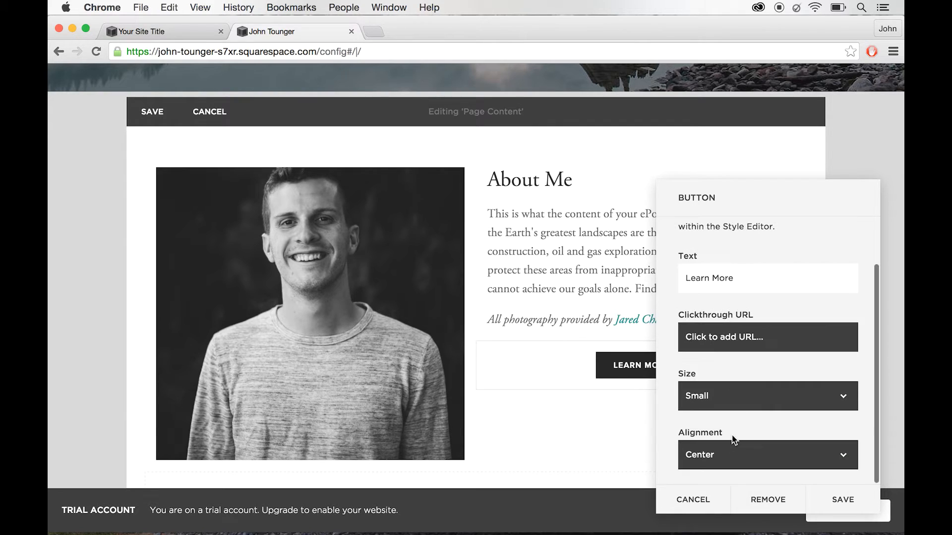
pyautogui.click(720, 461)
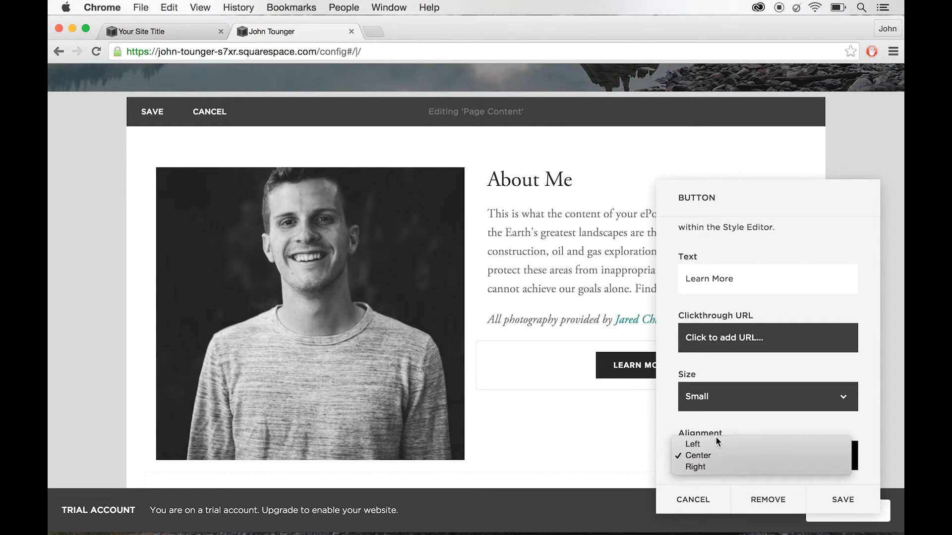
pyautogui.click(714, 440)
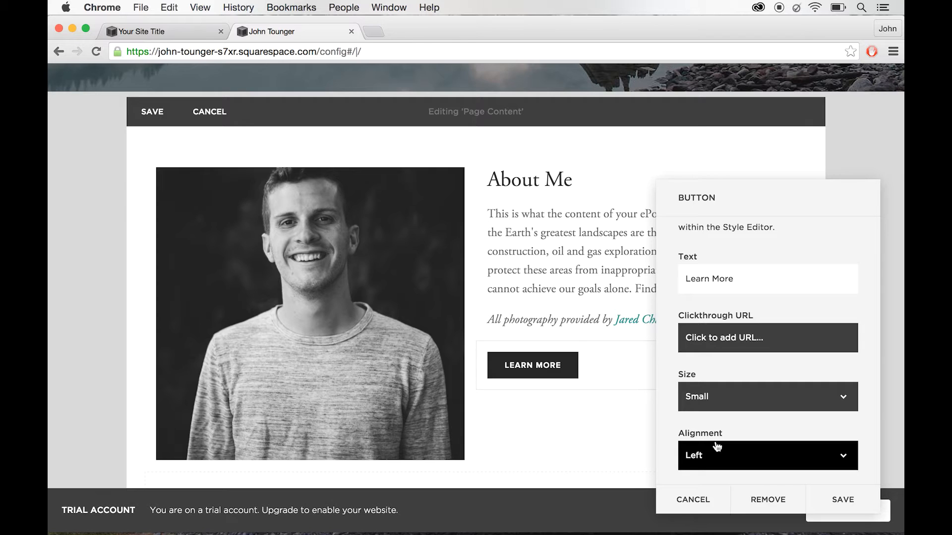
pyautogui.click(842, 502)
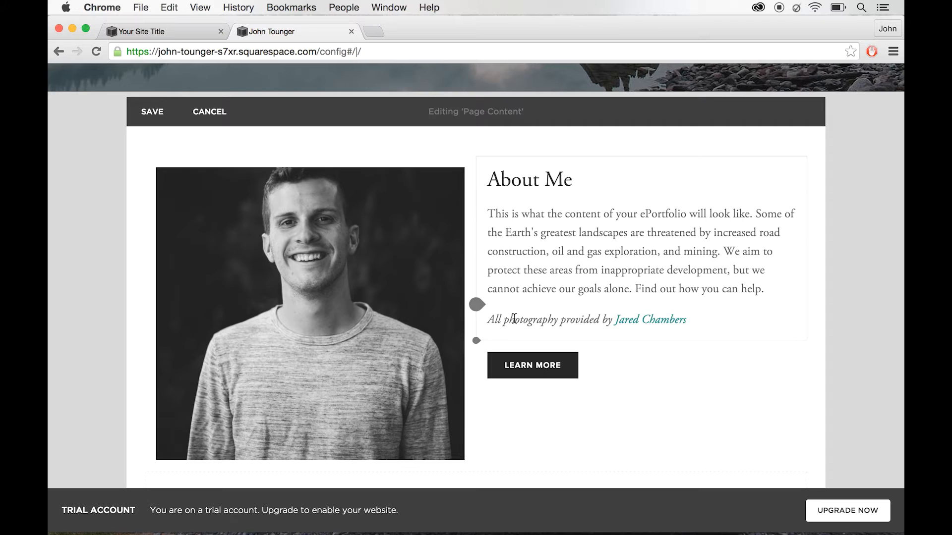
pyautogui.moveTo(540, 373)
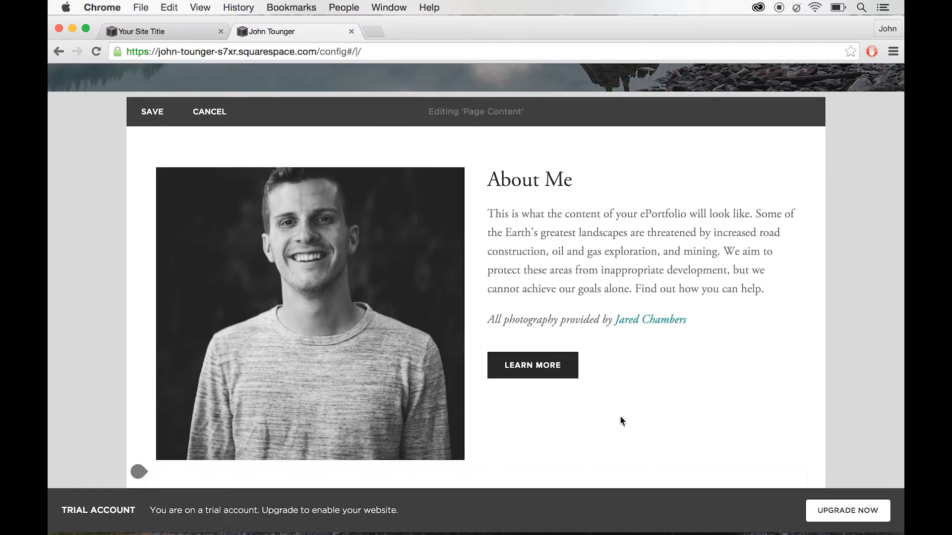
# Step: Save the page changes and leave edit mode to review the Learn More button
pyautogui.click(157, 113)
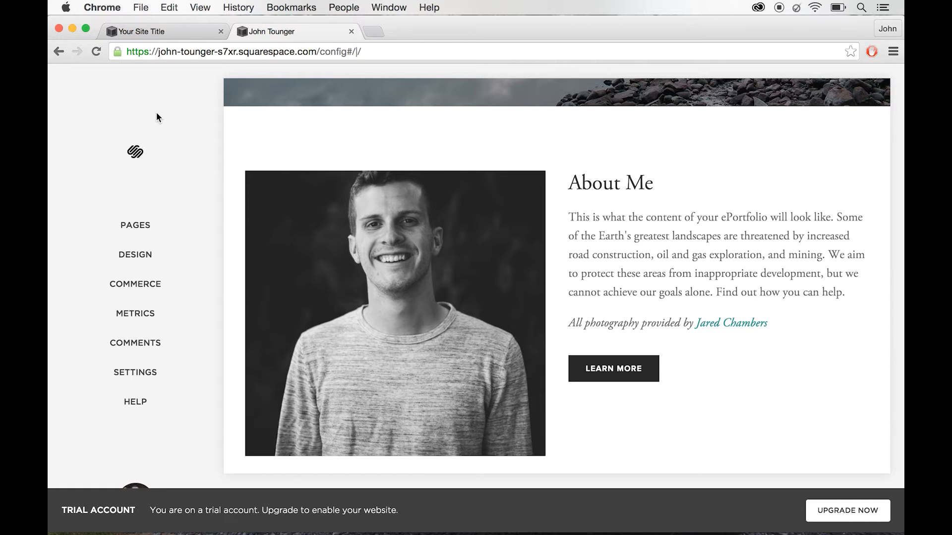
pyautogui.moveTo(457, 250)
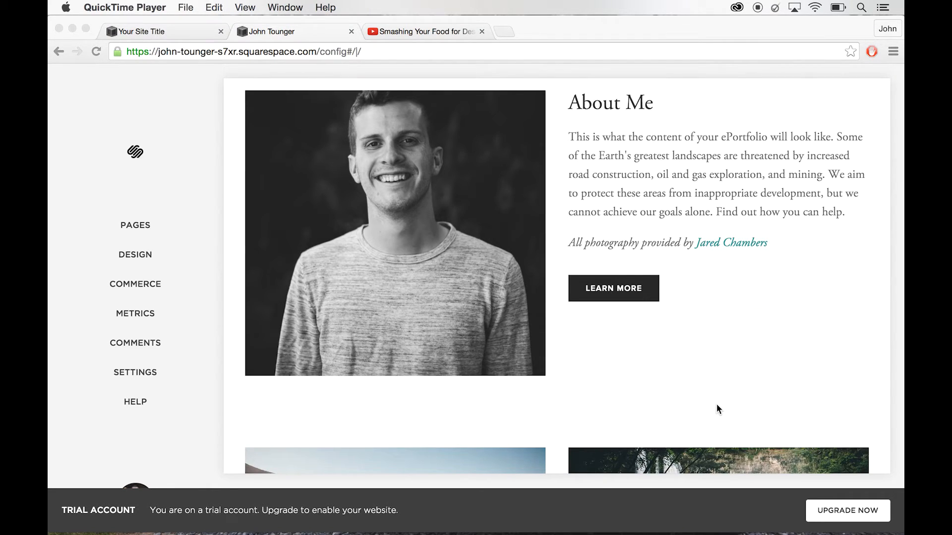
pyautogui.scroll(-5, 716, 407)
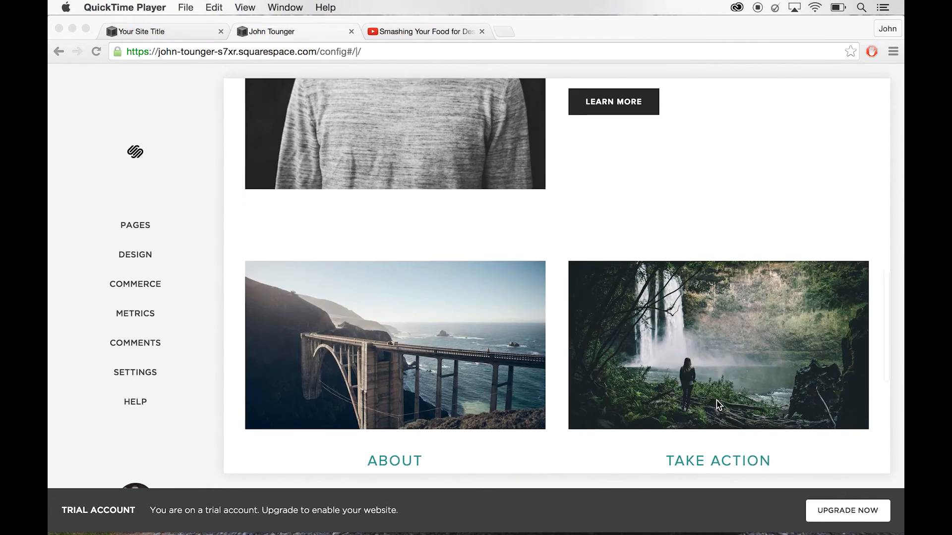
pyautogui.scroll(1, 717, 405)
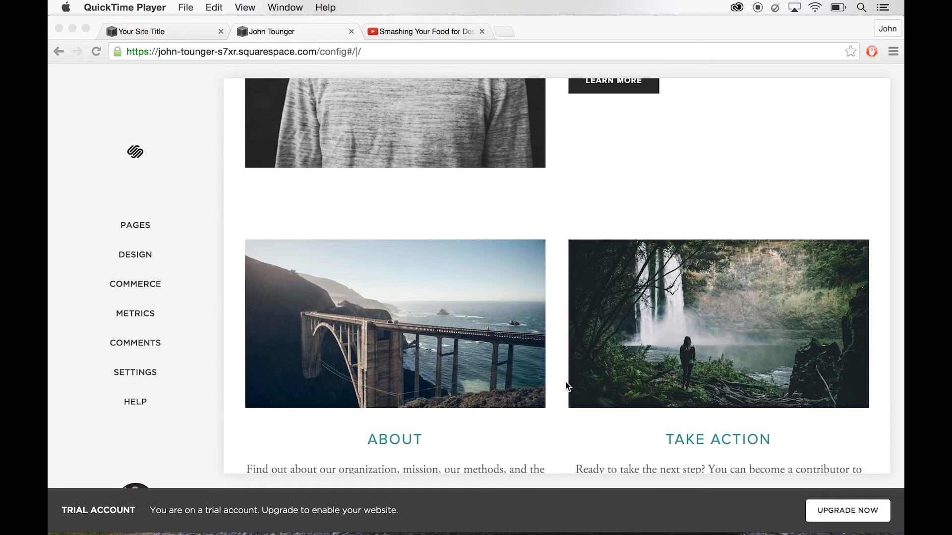
# Step: Copy the Smashing Your Food for Dessert video's URL from YouTube and return to Squarespace
pyautogui.click(435, 30)
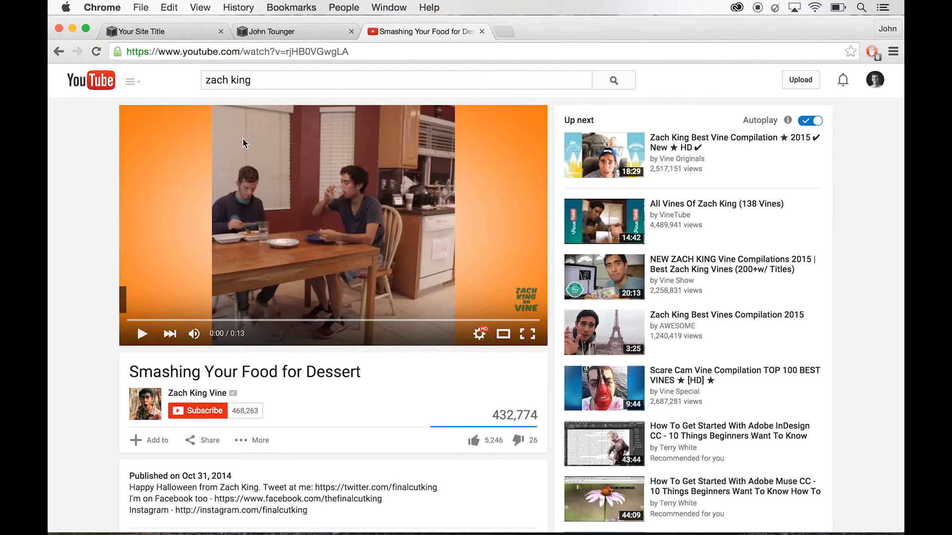
pyautogui.click(306, 54)
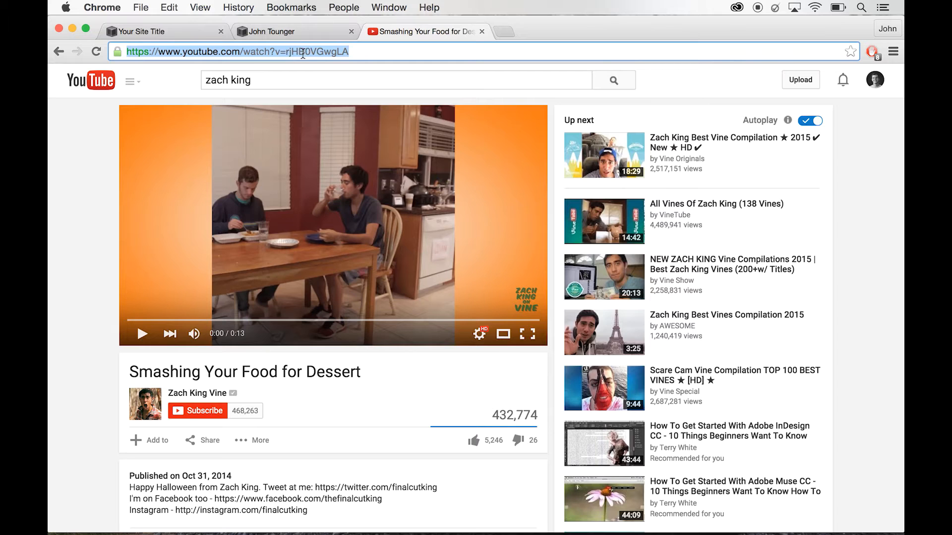
pyautogui.click(314, 33)
pyautogui.moveTo(595, 277)
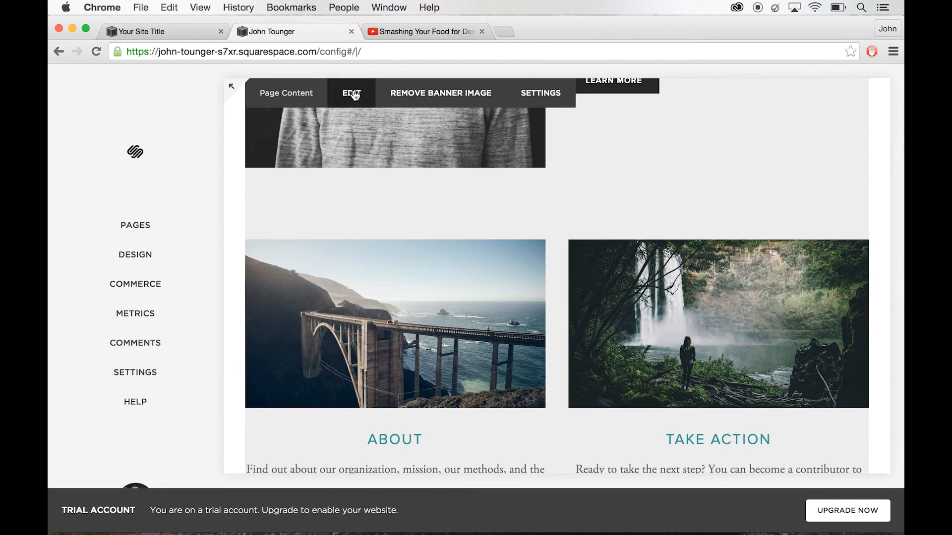
# Step: Add a Video block below the portrait using the pasted Smashing Your Food for Dessert URL
pyautogui.click(353, 94)
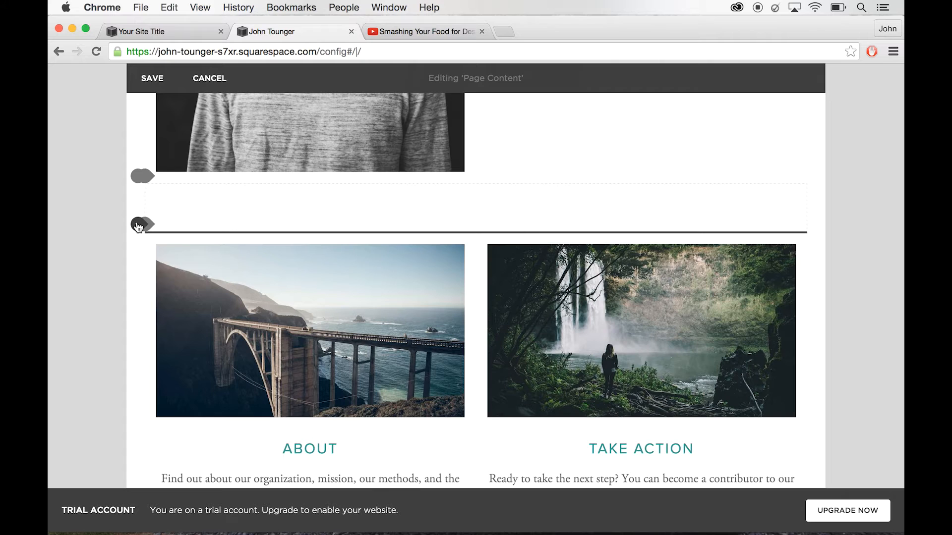
pyautogui.click(138, 226)
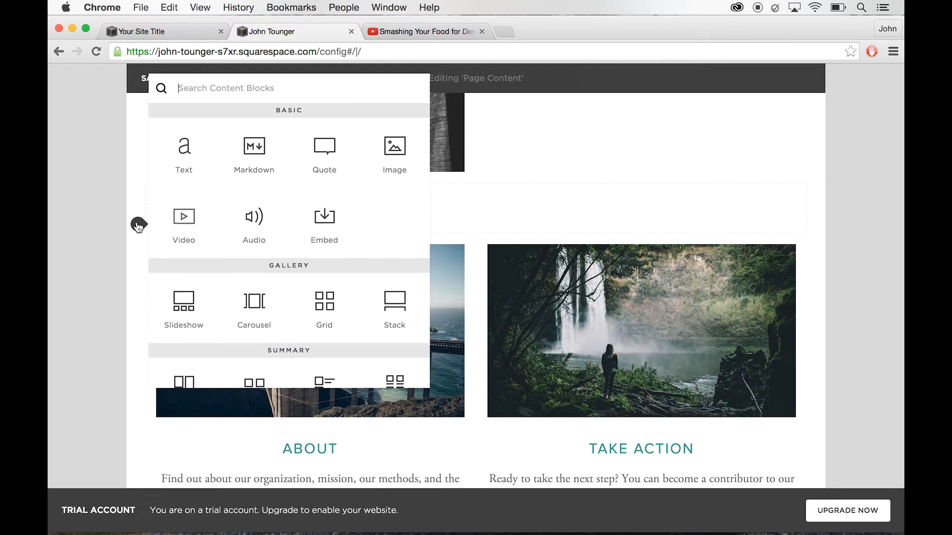
pyautogui.click(184, 218)
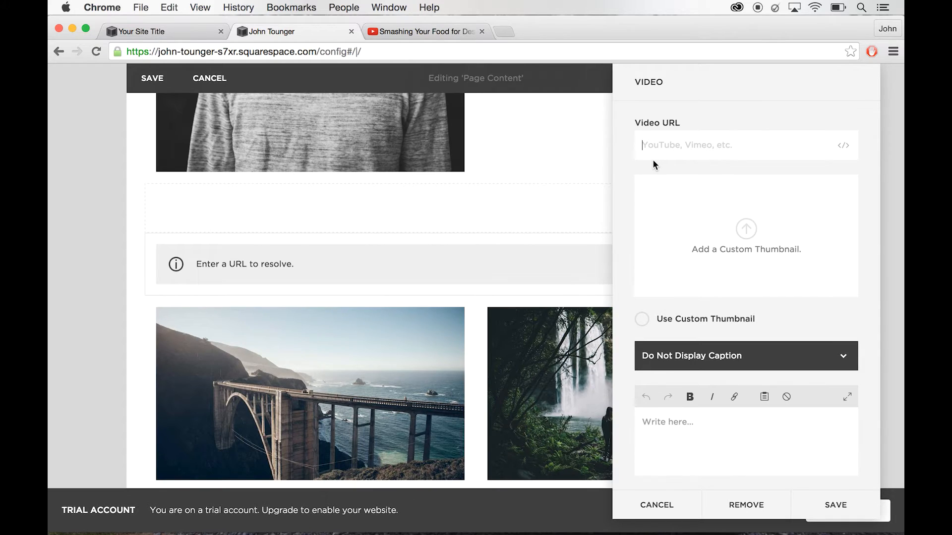
pyautogui.write('www.youtube.com/watch?v=rjHBOVGwgLA')
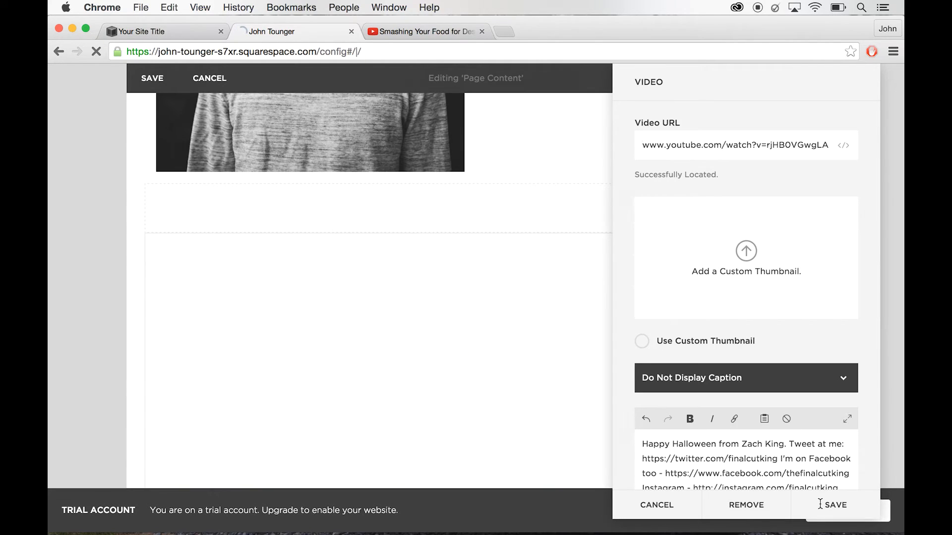
pyautogui.click(820, 504)
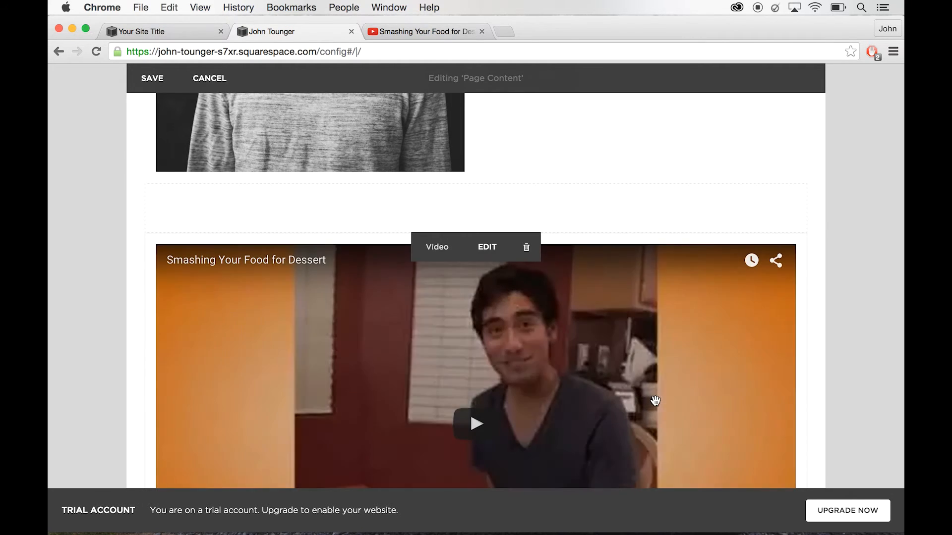
# Step: Delete the bridge image block by dragging it onto the trash icon
pyautogui.scroll(-5, 793, 367)
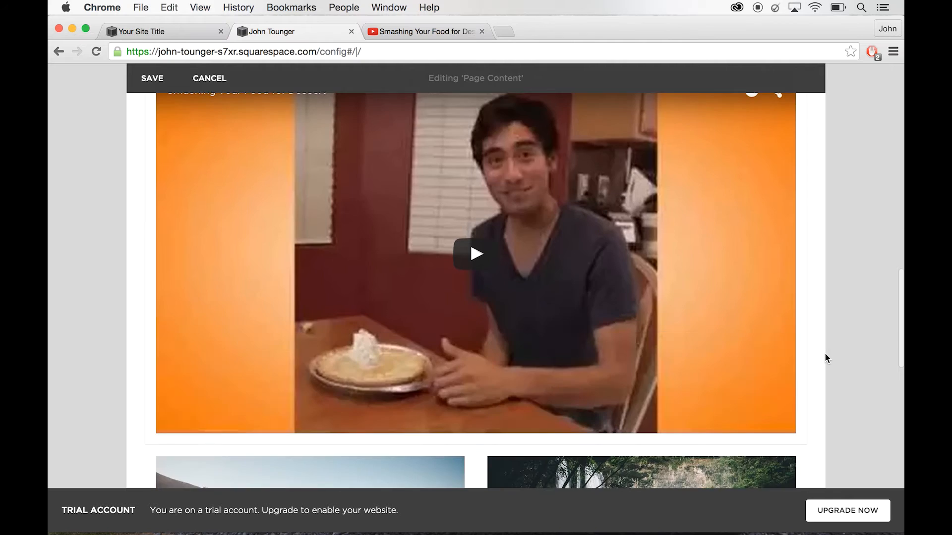
pyautogui.scroll(-3, 824, 355)
pyautogui.scroll(3, 824, 355)
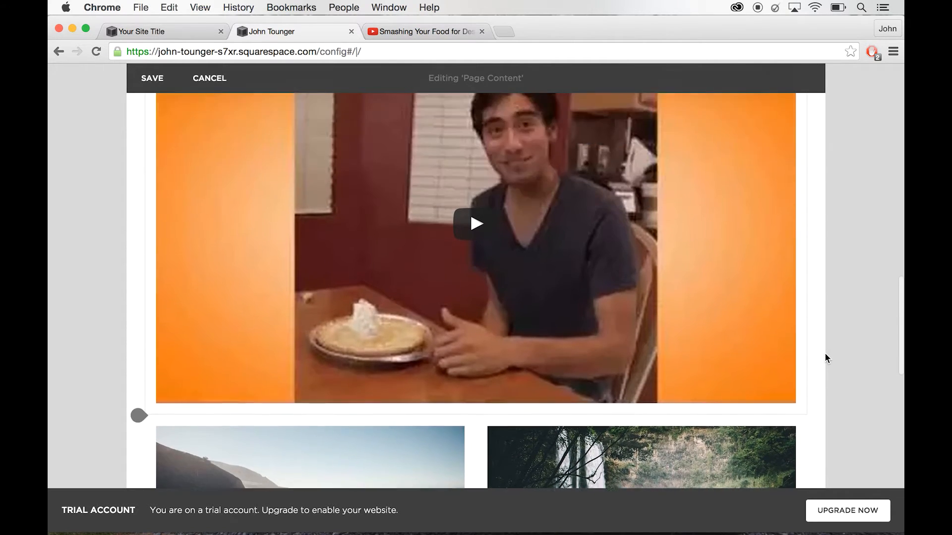
pyautogui.scroll(3, 825, 357)
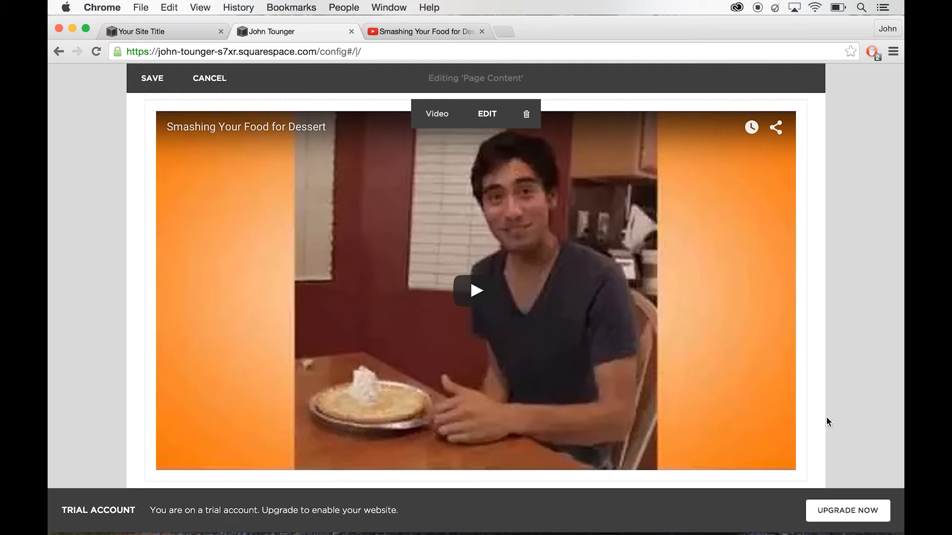
pyautogui.scroll(-5, 879, 356)
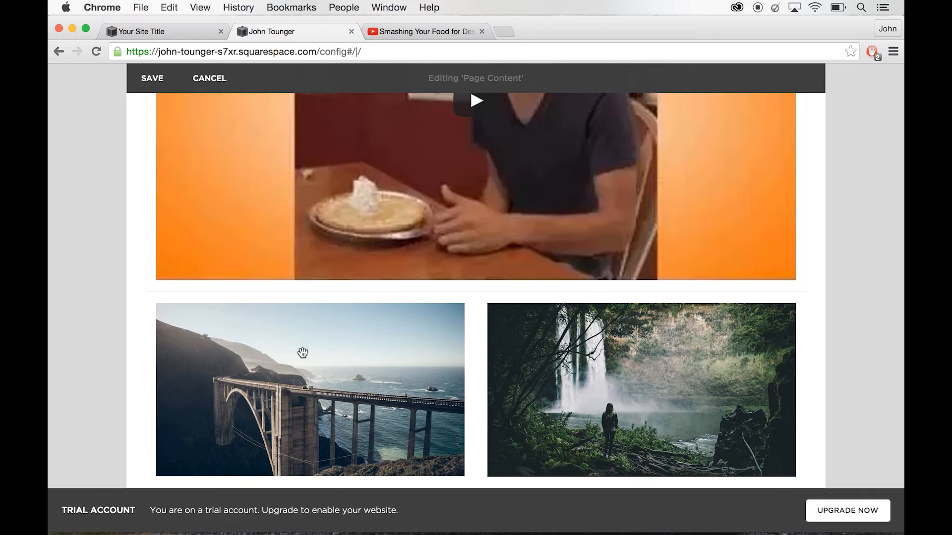
pyautogui.moveTo(343, 356); pyautogui.dragTo(471, 458)
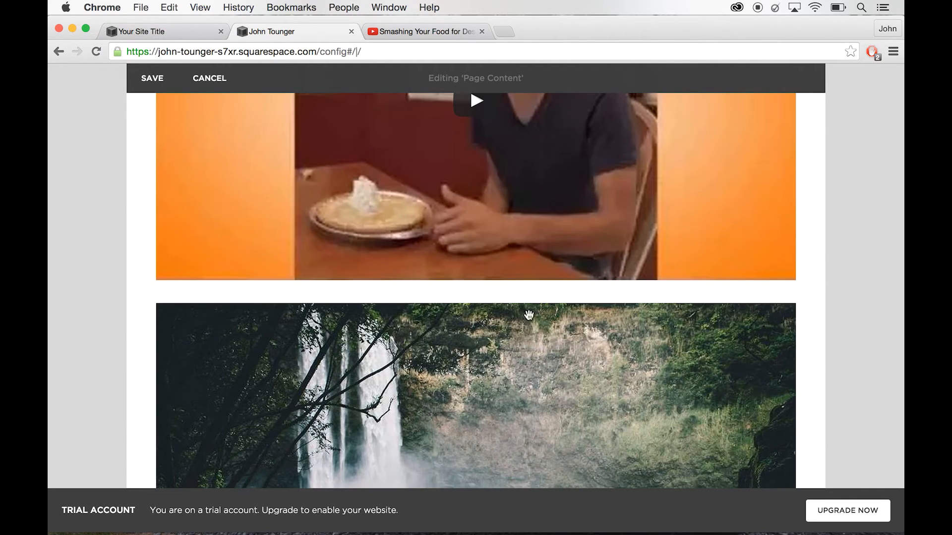
# Step: Drag the YouTube video block toward the left column
pyautogui.scroll(-4, 499, 425)
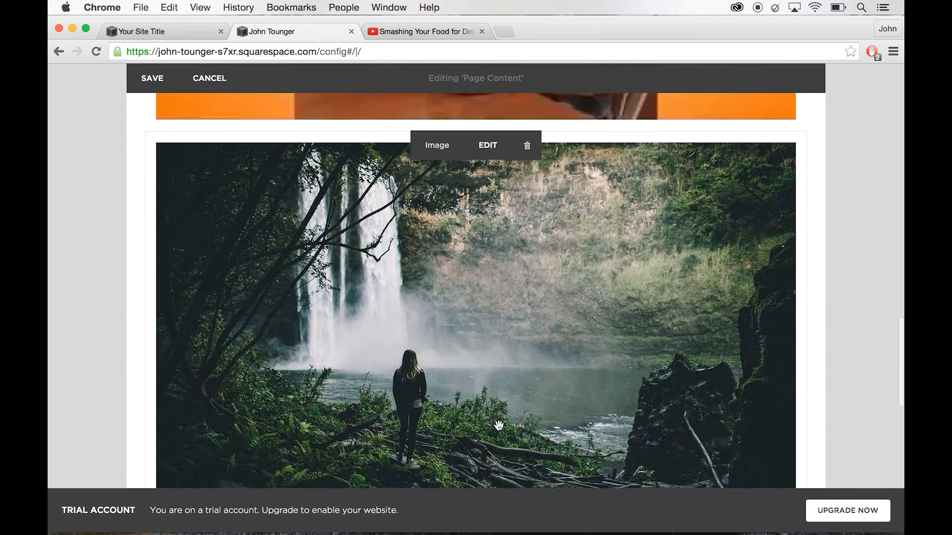
pyautogui.scroll(2, 498, 426)
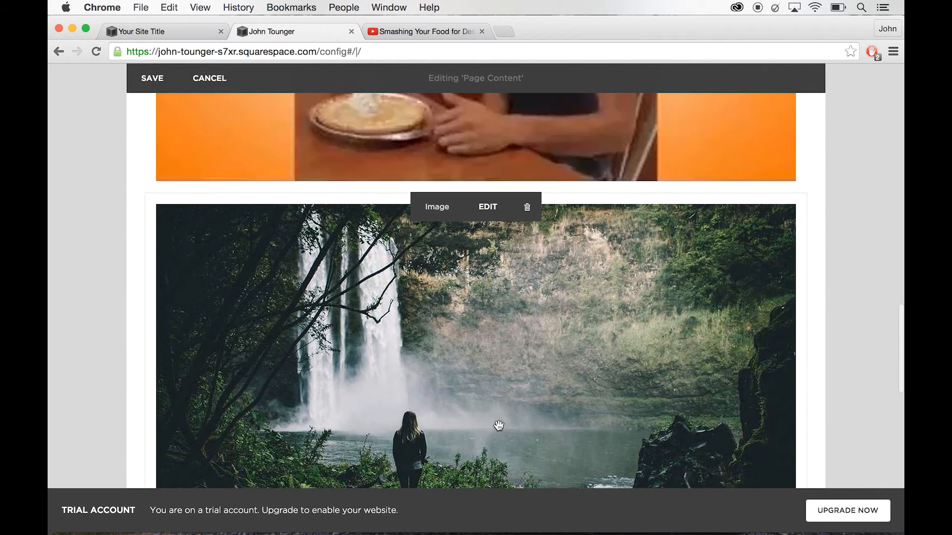
pyautogui.scroll(4, 466, 208)
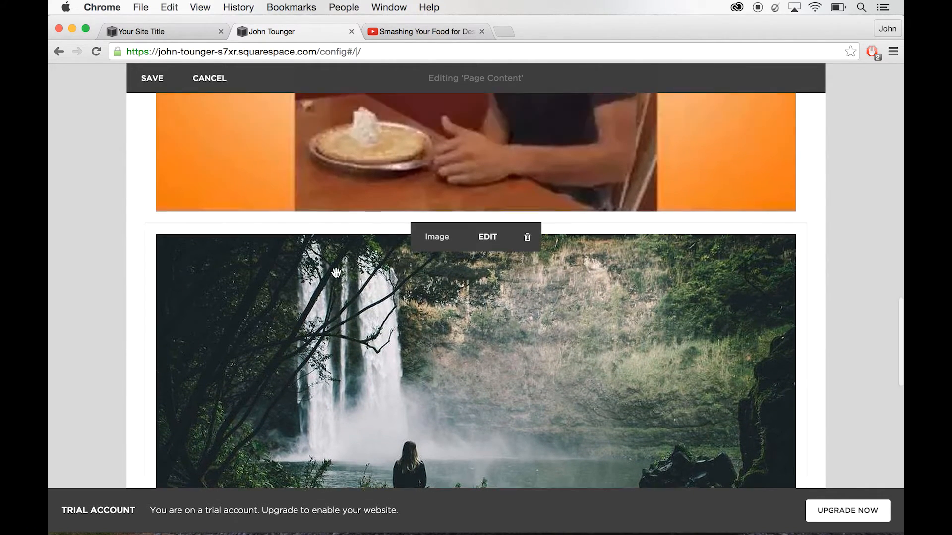
pyautogui.moveTo(466, 207); pyautogui.dragTo(246, 429)
# Step: Retitle the ABOUT heading to 'SOCIAL MEDIA |' followed by the creator's name in bold
pyautogui.scroll(5, 385, 311)
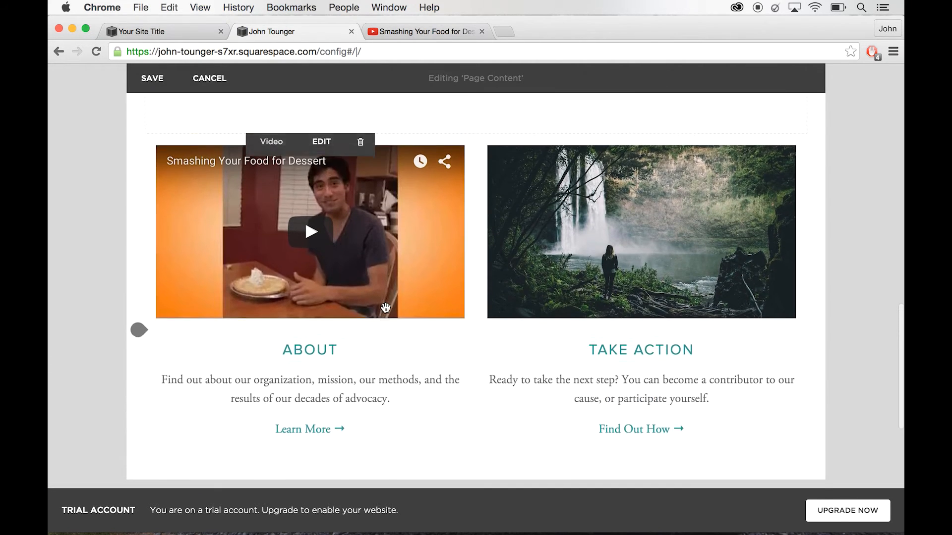
pyautogui.click(310, 358)
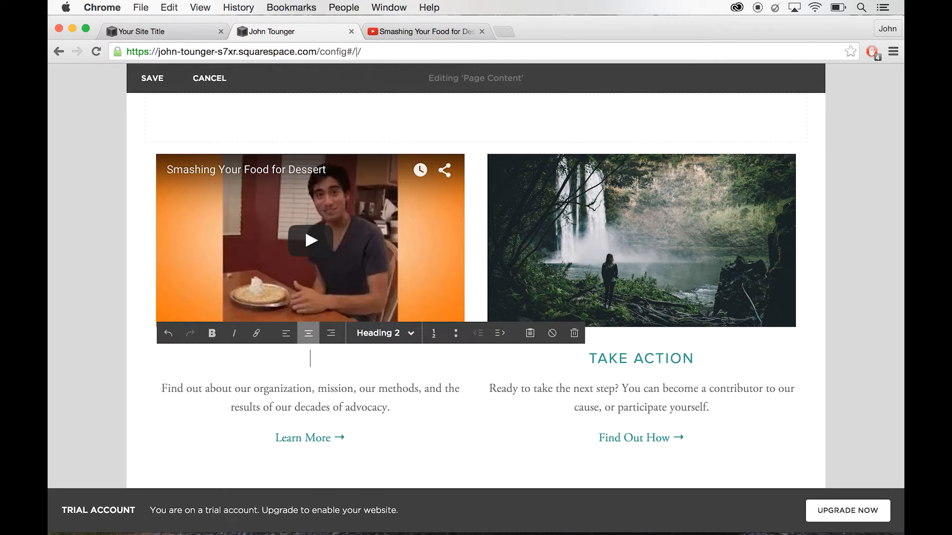
pyautogui.write('SOCIAL MEDIA')
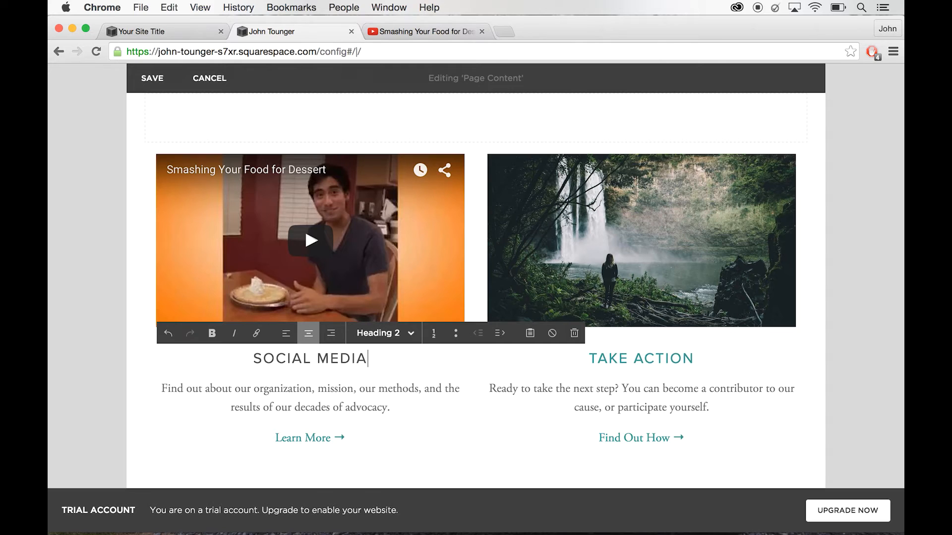
pyautogui.write(' MARKETIG')
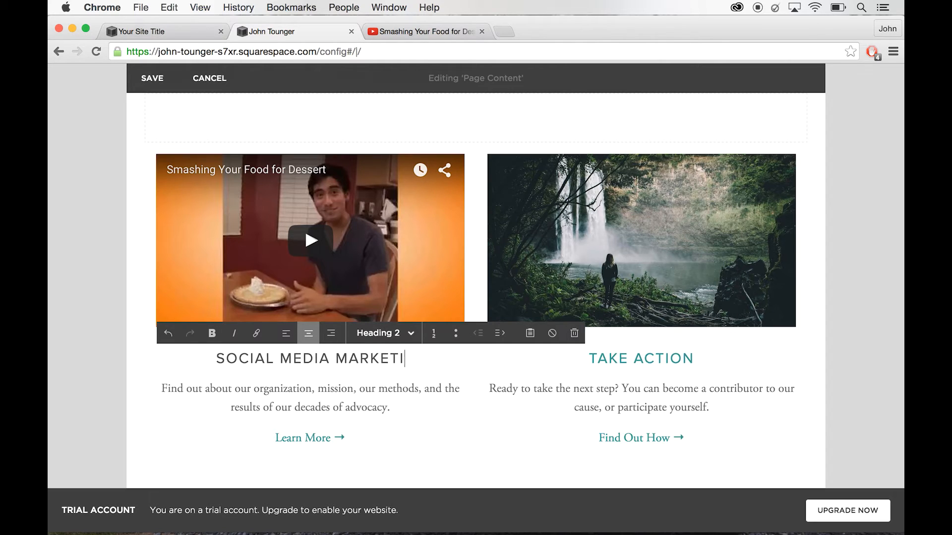
pyautogui.press('BackSpace')
pyautogui.press('BackSpace')
pyautogui.press('BackSpace')
pyautogui.press('BackSpace')
pyautogui.press('BackSpace')
pyautogui.press('BackSpace')
pyautogui.press('BackSpace')
pyautogui.press('BackSpace')
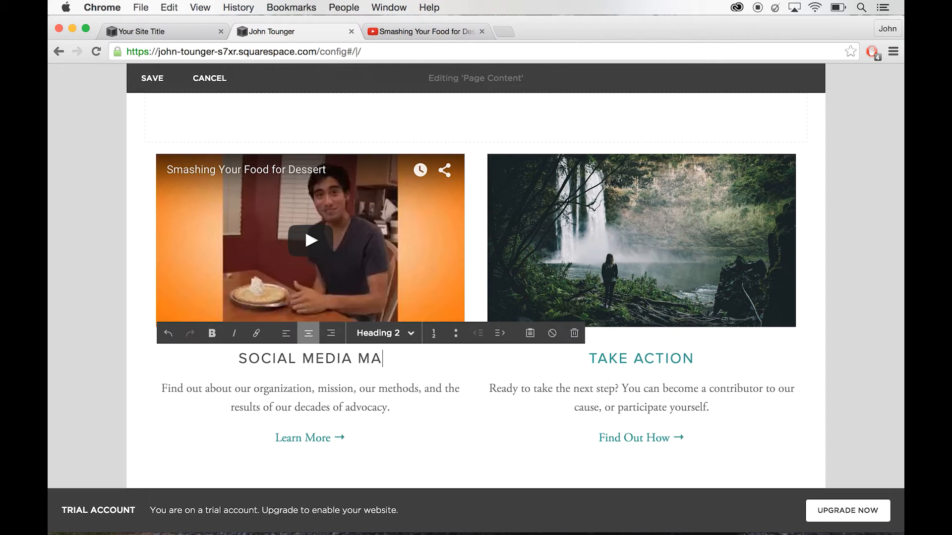
pyautogui.write('I')
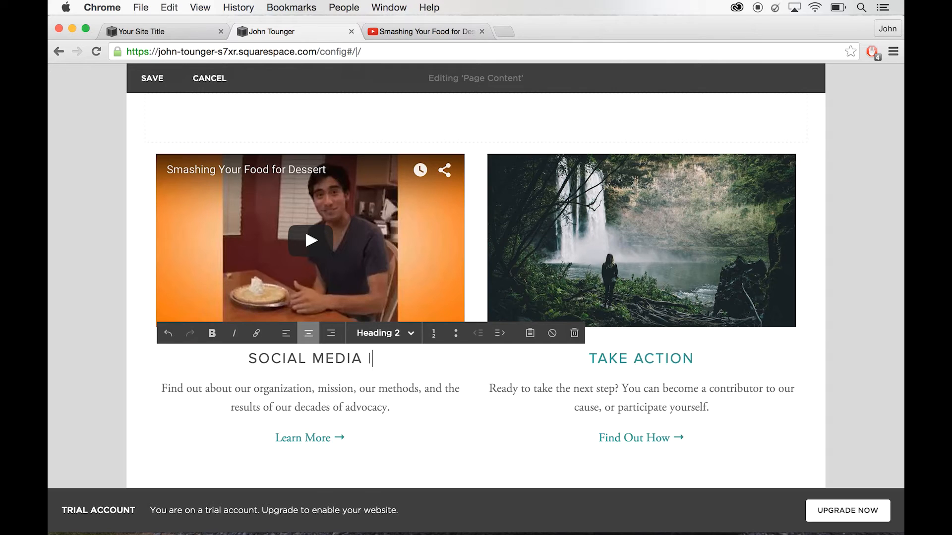
pyautogui.press('super+b')
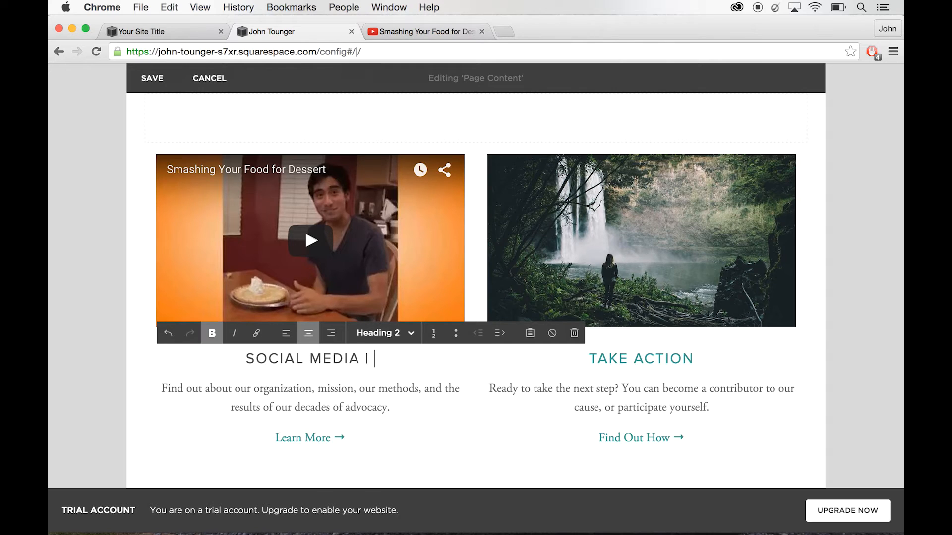
pyautogui.write('ZACH KING')
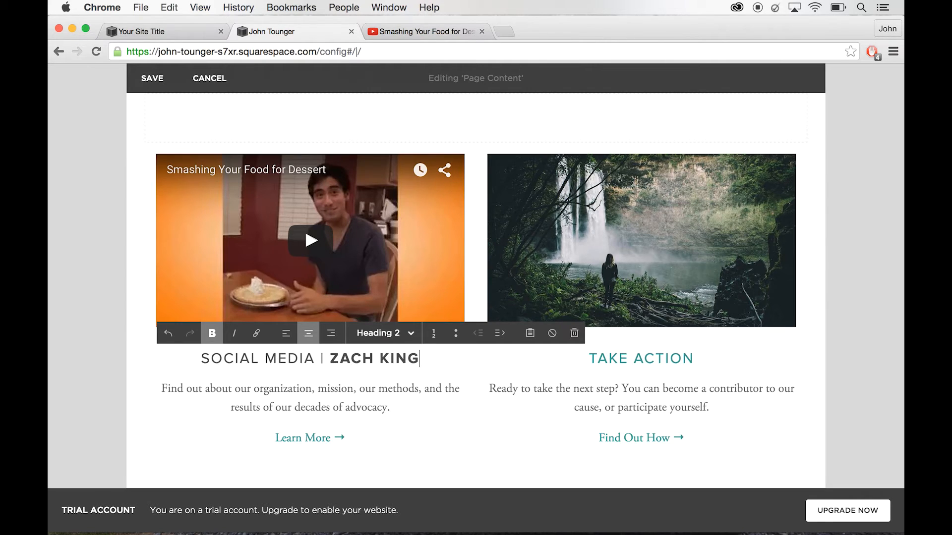
pyautogui.press('super+b')
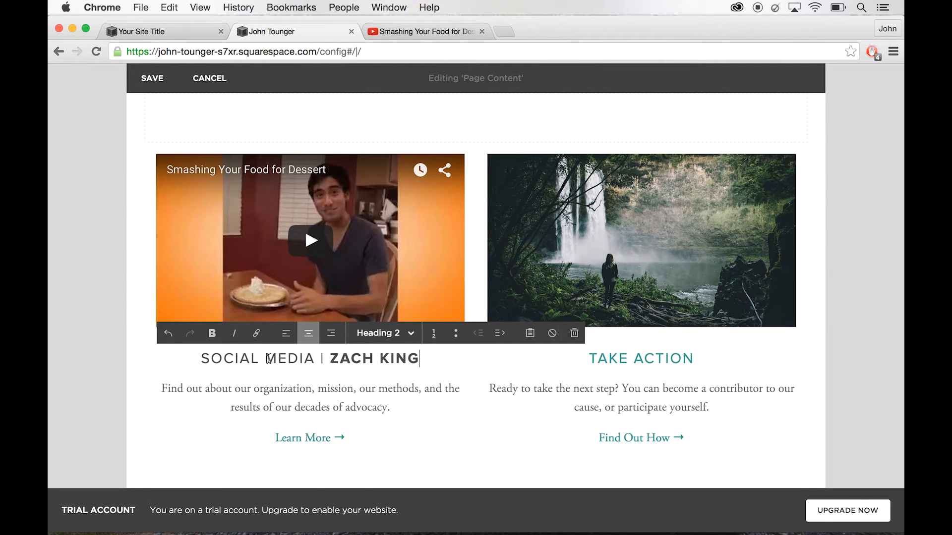
pyautogui.moveTo(338, 180)
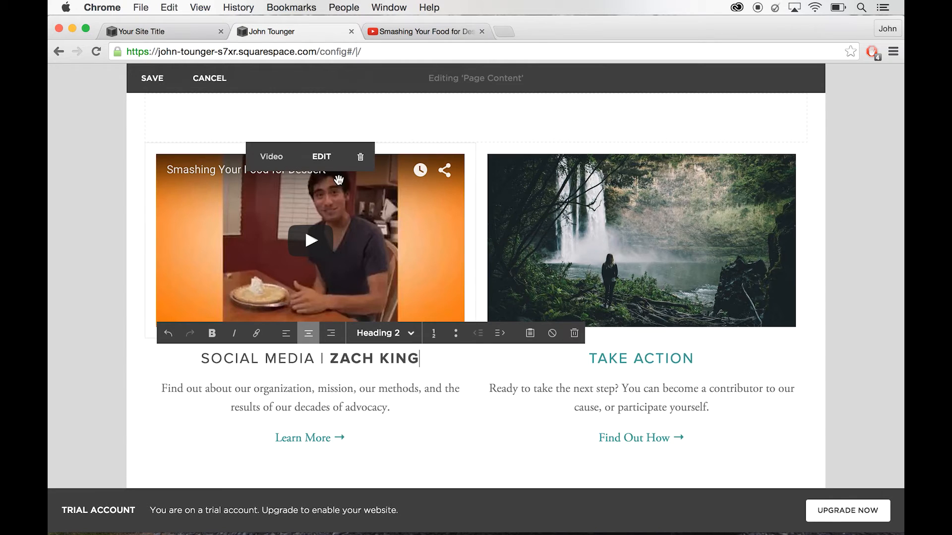
pyautogui.click(98, 280)
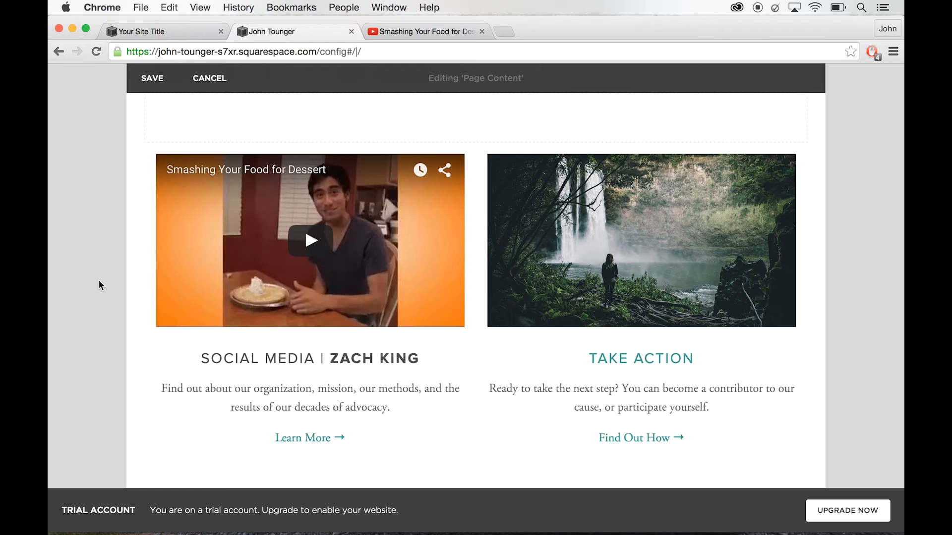
pyautogui.moveTo(227, 272)
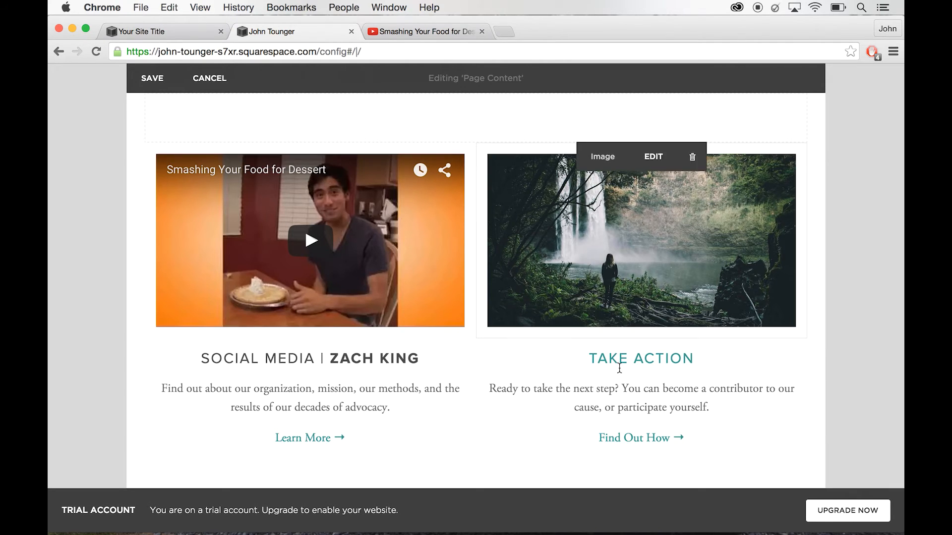
# Step: Replace the TAKE ACTION heading with 'THINGS I WRITE'
pyautogui.moveTo(590, 359); pyautogui.dragTo(695, 360)
pyautogui.write('THING')
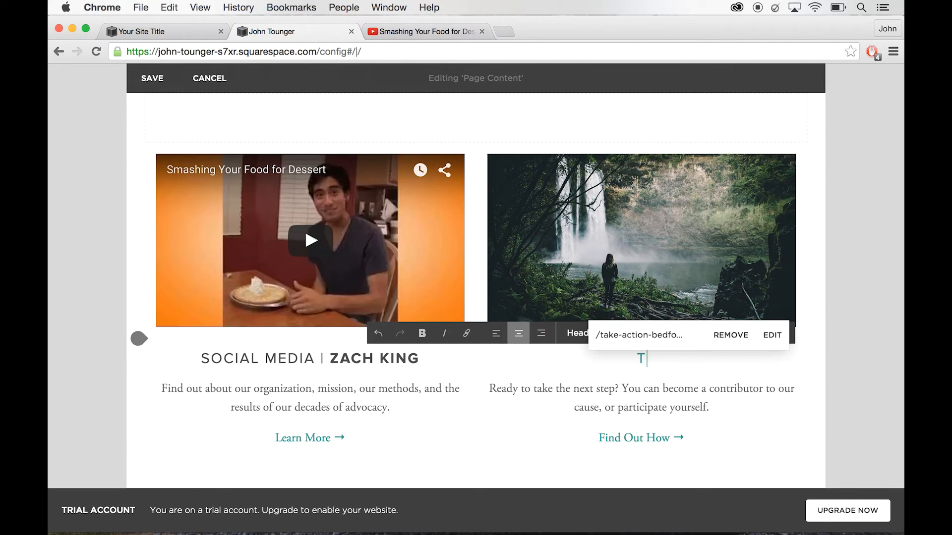
pyautogui.press('BackSpace')
pyautogui.press('BackSpace')
pyautogui.press('BackSpace')
pyautogui.press('BackSpace')
pyautogui.write('THIS')
pyautogui.press('BackSpace')
pyautogui.write('NGS I WRITE')
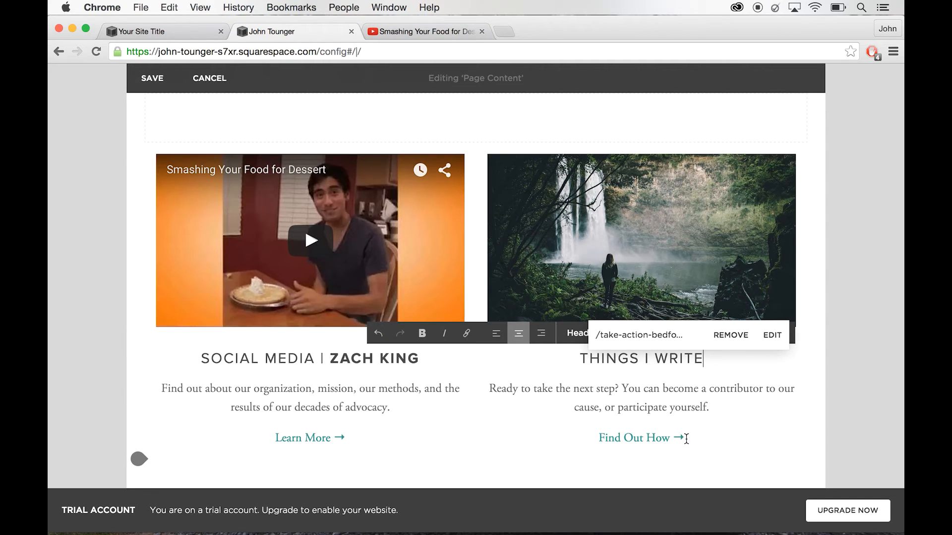
# Step: Delete the 'Find Out How' link and its leftover empty line
pyautogui.moveTo(686, 438); pyautogui.dragTo(593, 439)
pyautogui.press('BackSpace')
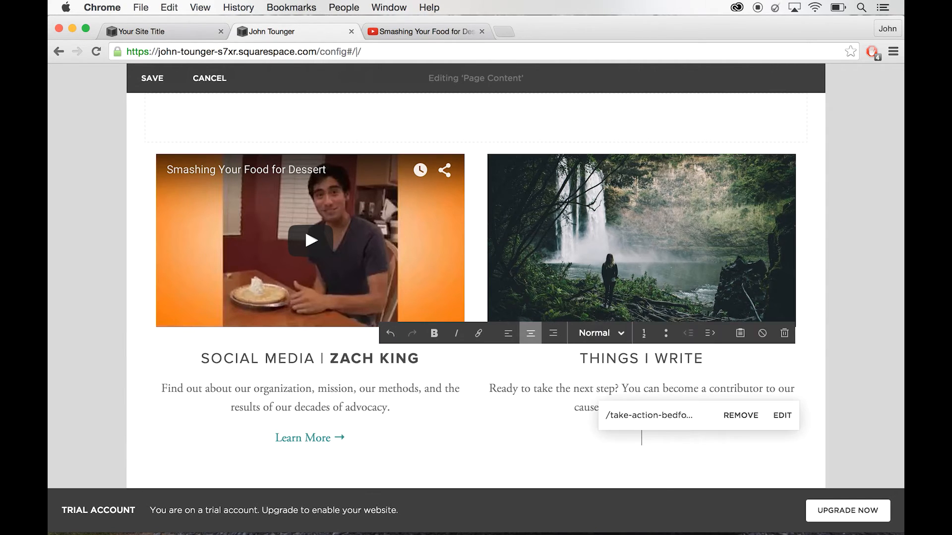
pyautogui.press('BackSpace')
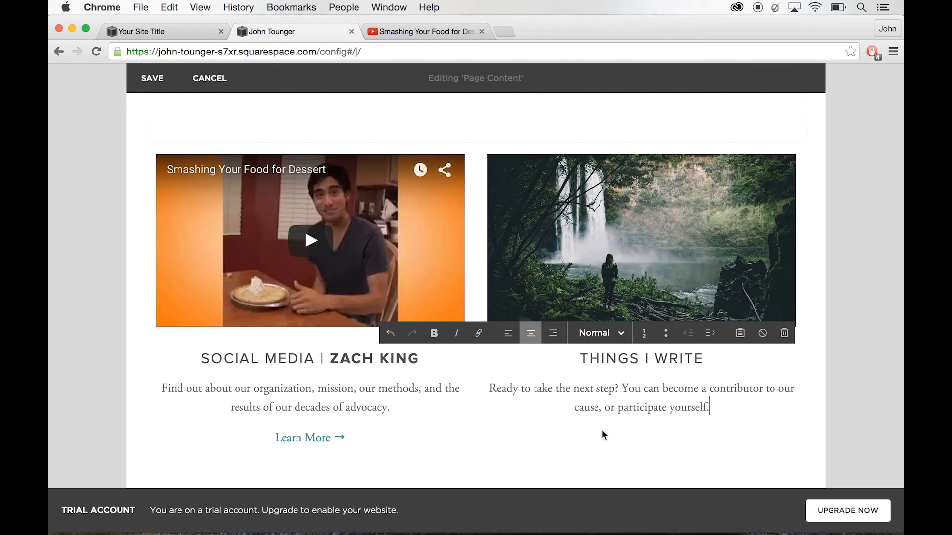
# Step: Insert a Button block in the right column labelled 'Read More'
pyautogui.click(478, 430)
pyautogui.scroll(-4, 603, 394)
pyautogui.scroll(-8, 603, 391)
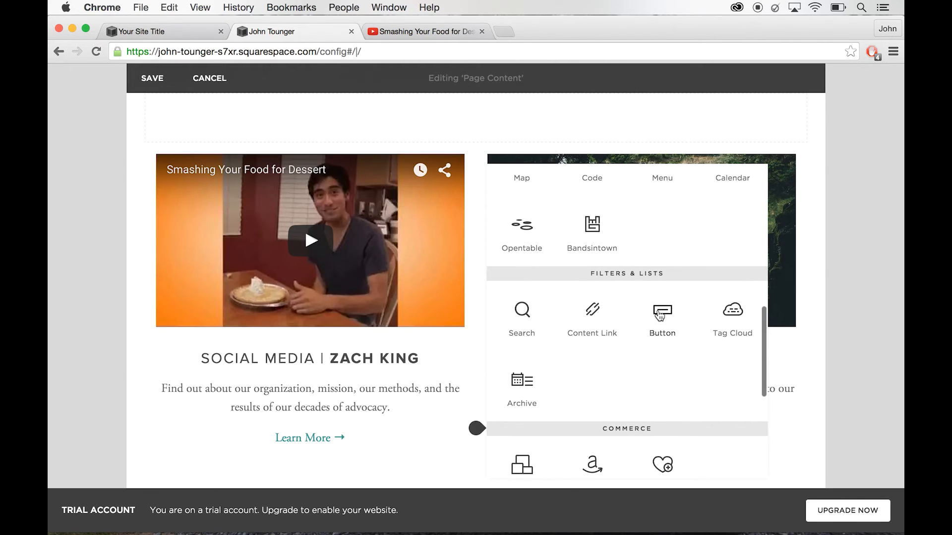
pyautogui.click(663, 302)
pyautogui.hotkey('alt', 'shift', 'Left')
pyautogui.hotkey('alt', 'shift', 'Left')
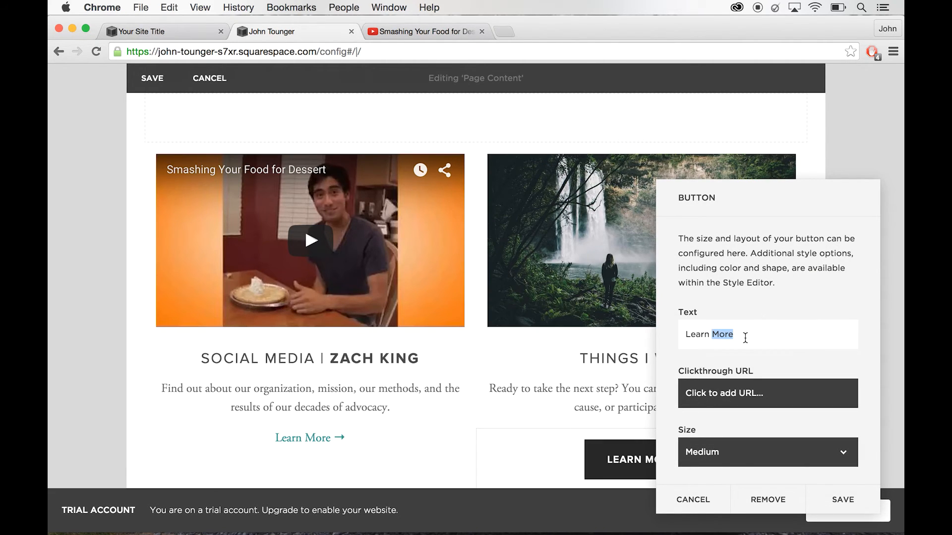
pyautogui.press('BackSpace')
pyautogui.write('Re')
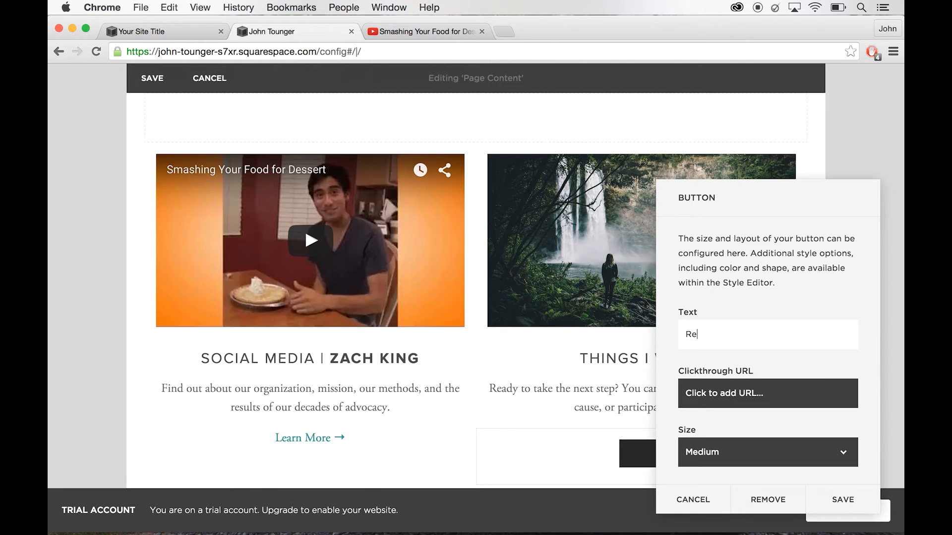
pyautogui.write('ad More')
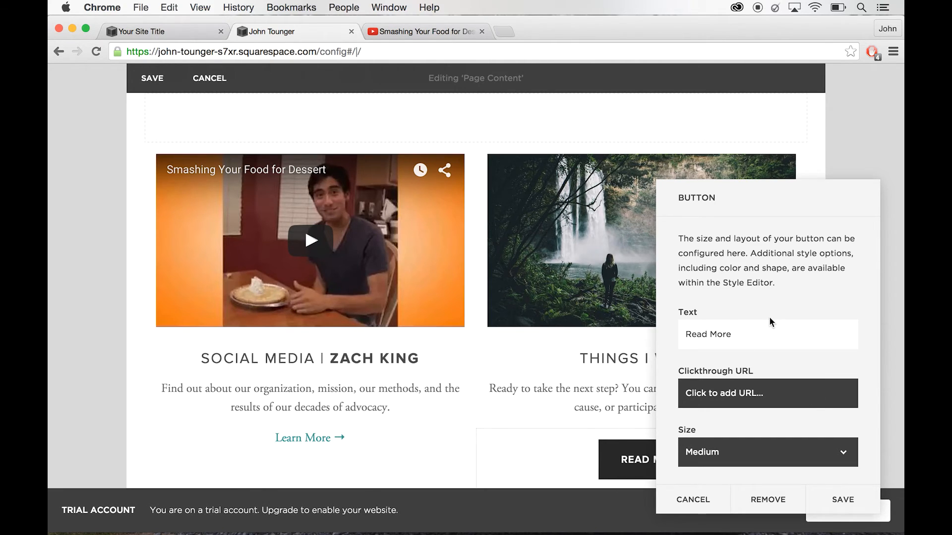
# Step: Leave the button's link empty, set its size to Small, and save
pyautogui.scroll(-3, 810, 401)
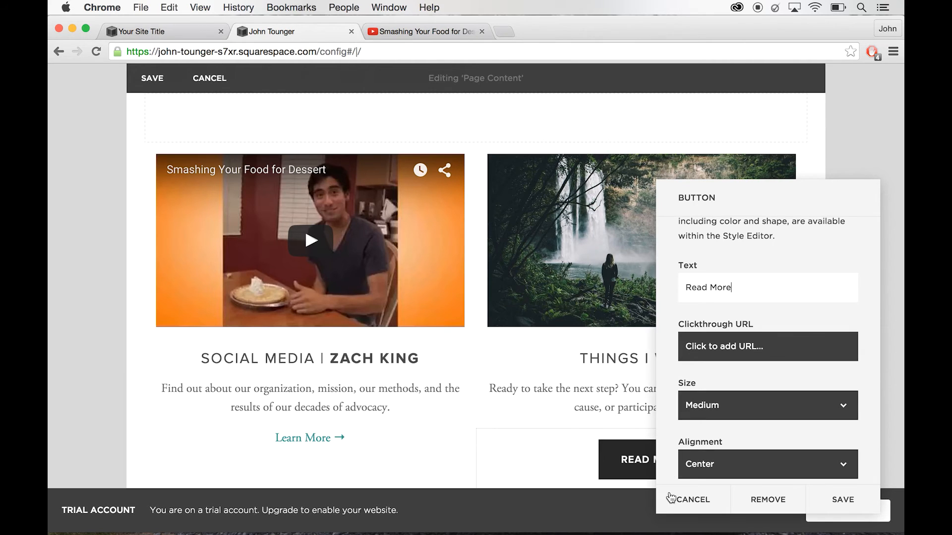
pyautogui.click(734, 351)
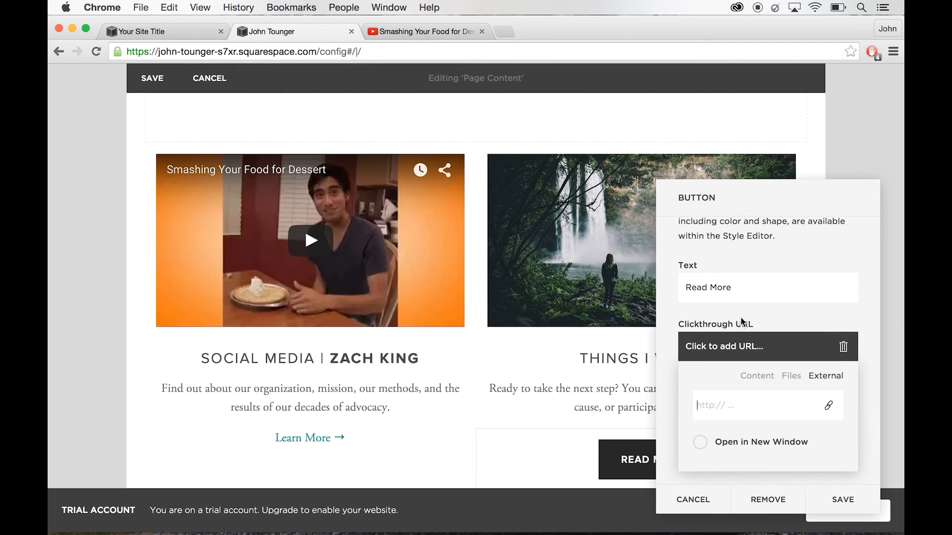
pyautogui.click(724, 397)
pyautogui.click(860, 317)
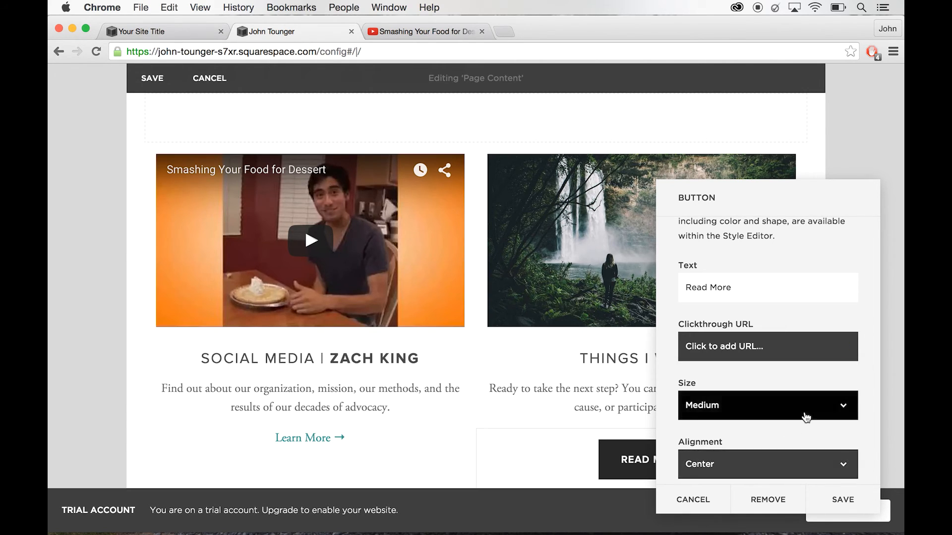
pyautogui.scroll(-2, 804, 407)
pyautogui.click(813, 389)
pyautogui.click(810, 384)
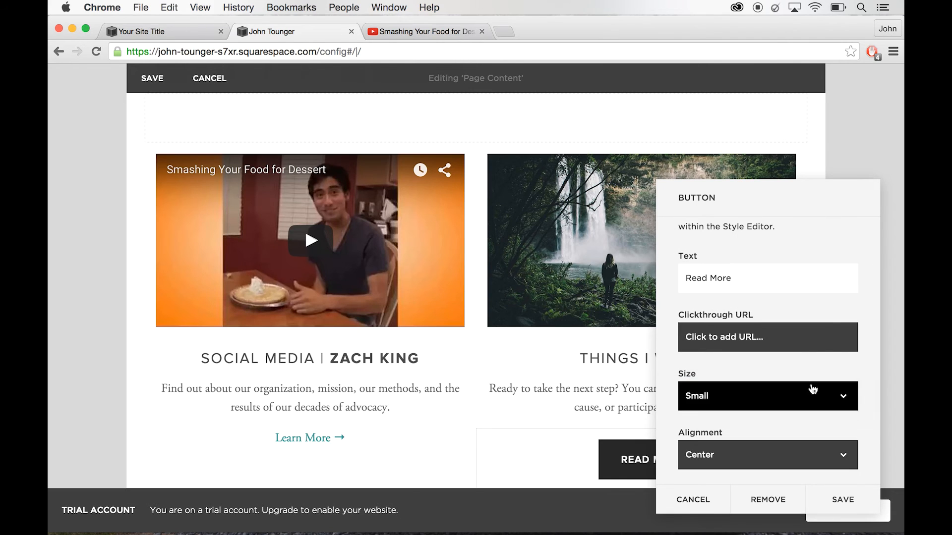
pyautogui.click(847, 499)
pyautogui.scroll(-5, 856, 400)
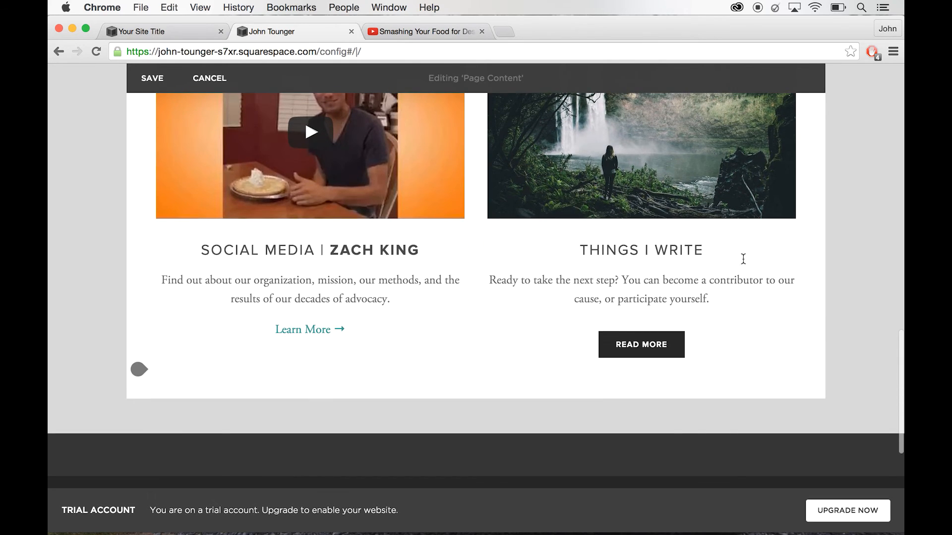
# Step: Delete the 'Learn More' link text from the Social Media column
pyautogui.click(350, 328)
pyautogui.moveTo(352, 327); pyautogui.dragTo(260, 313)
pyautogui.press('BackSpace')
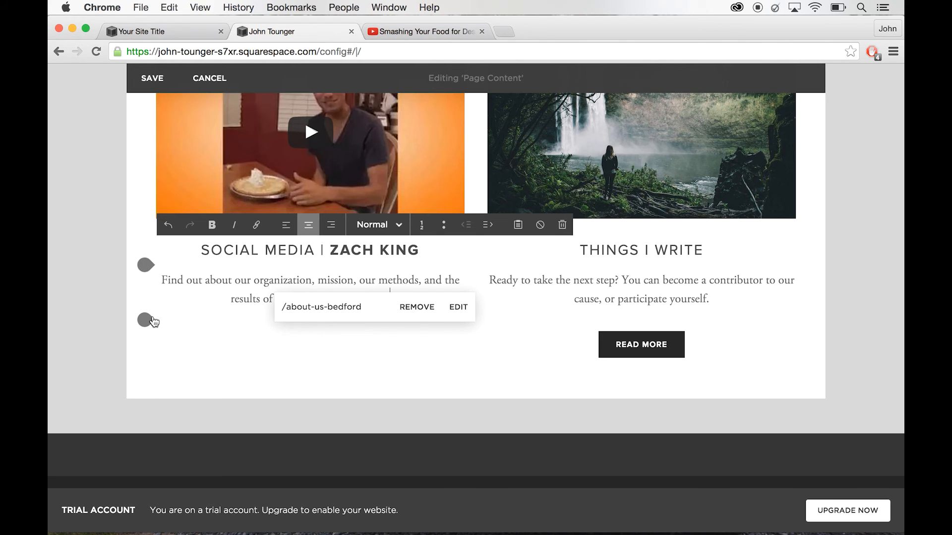
# Step: Insert a Small 'Learn More' Button block in the Social Media column and save
pyautogui.click(150, 321)
pyautogui.scroll(-5, 330, 332)
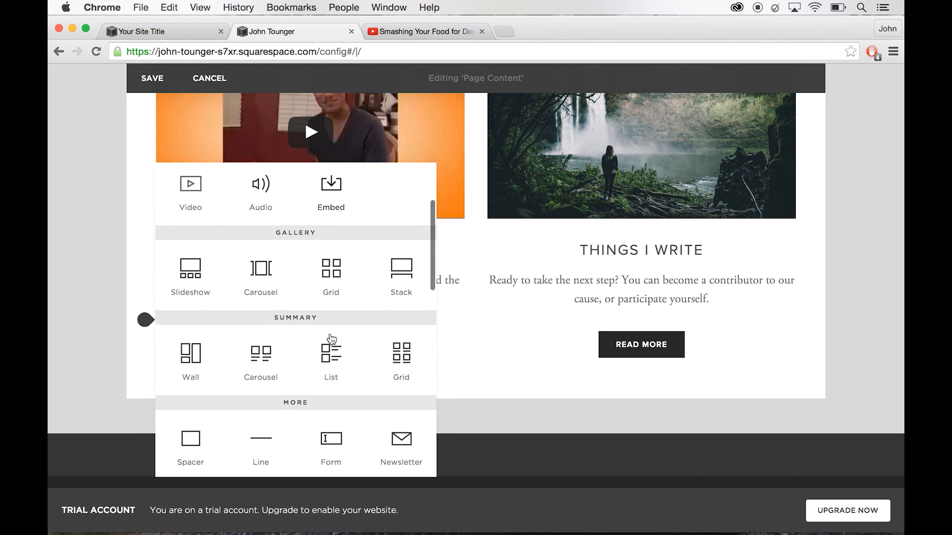
pyautogui.scroll(-6, 330, 339)
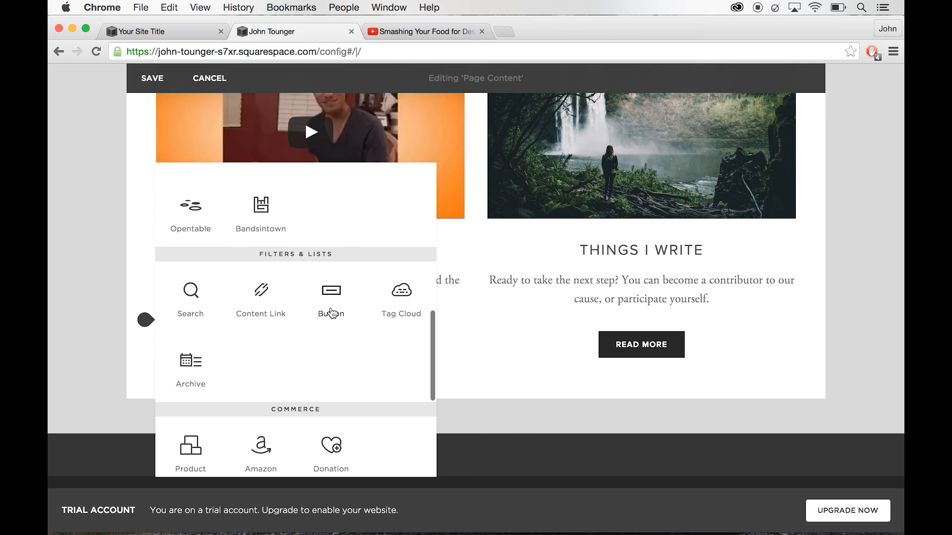
pyautogui.click(332, 293)
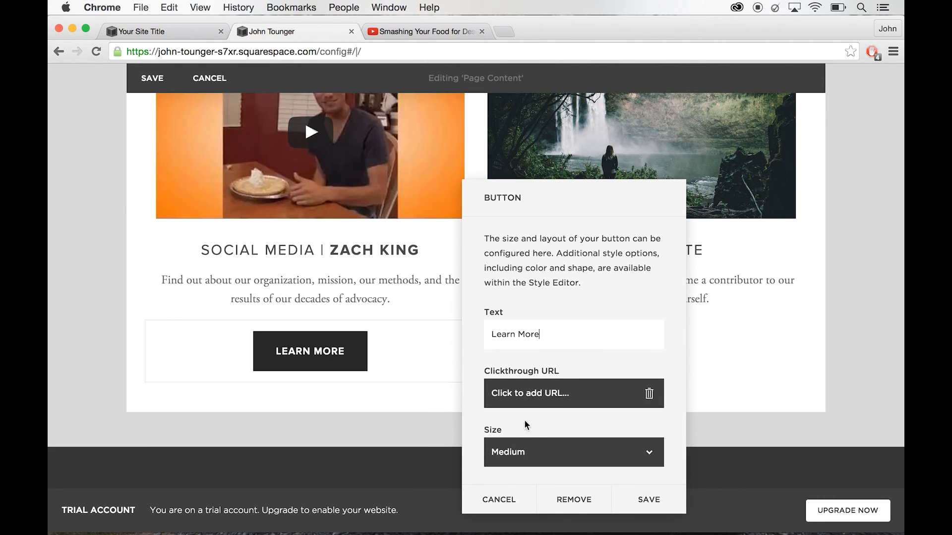
pyautogui.click(527, 452)
pyautogui.click(529, 440)
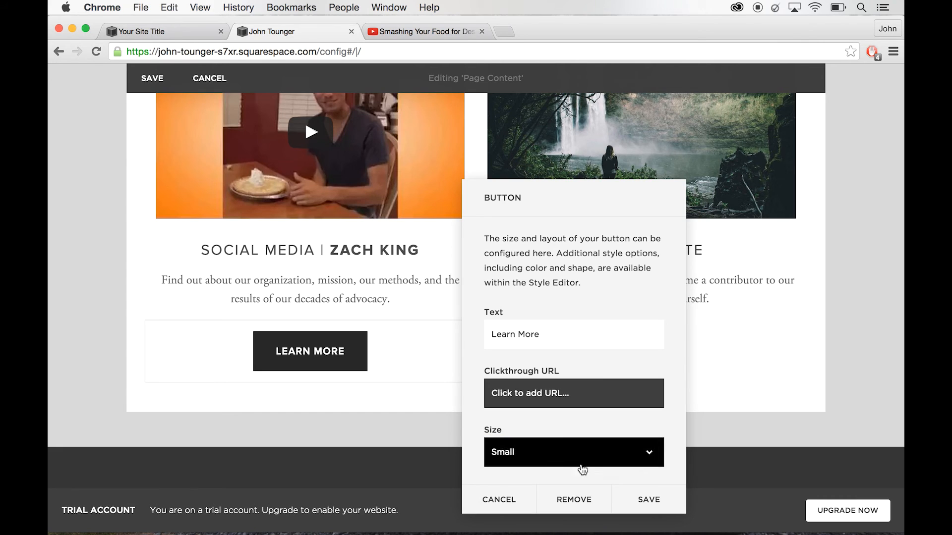
pyautogui.click(647, 499)
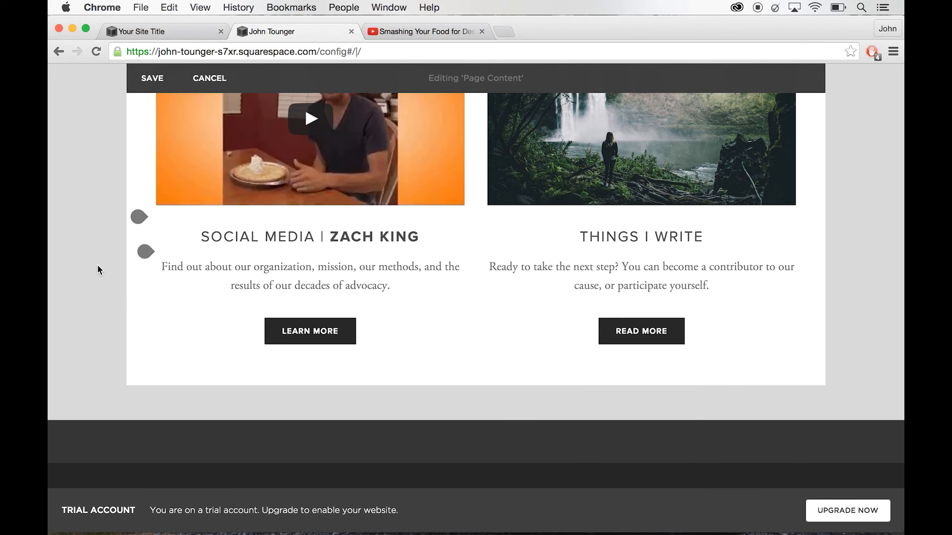
pyautogui.scroll(7, 97, 269)
pyautogui.scroll(3, 97, 266)
pyautogui.scroll(-3, 98, 266)
pyautogui.scroll(2, 98, 266)
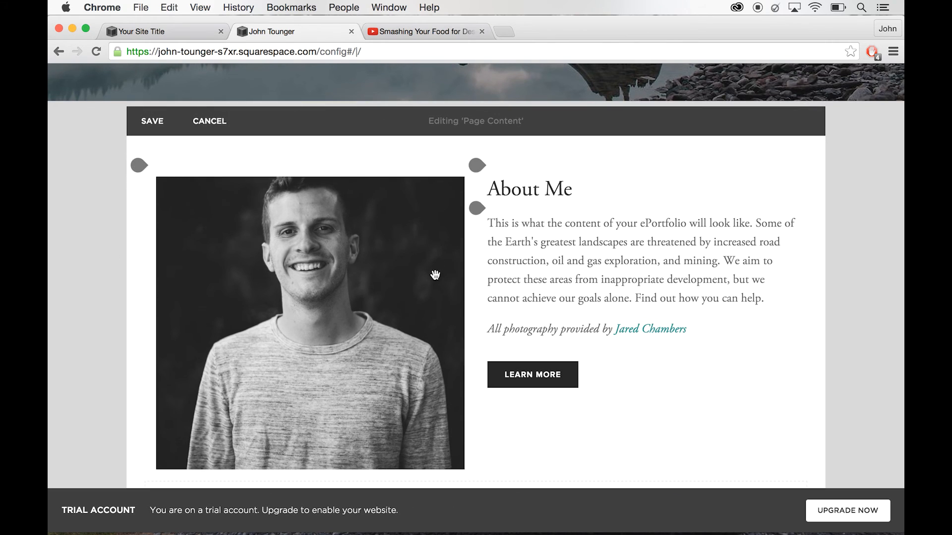
# Step: Narrow the portrait column and raise the portrait's bottom edge to shorten it
pyautogui.moveTo(461, 216)
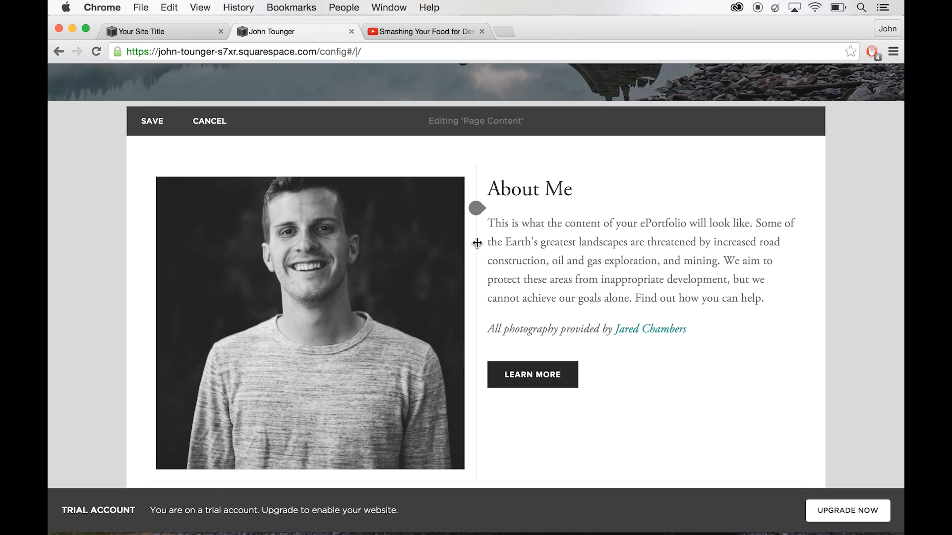
pyautogui.moveTo(478, 243); pyautogui.dragTo(409, 244)
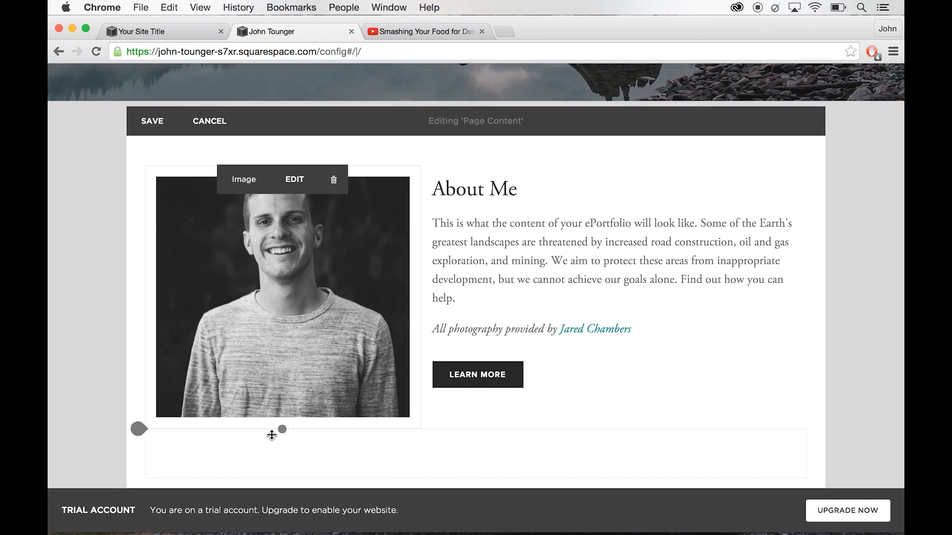
pyautogui.moveTo(280, 428); pyautogui.dragTo(292, 401)
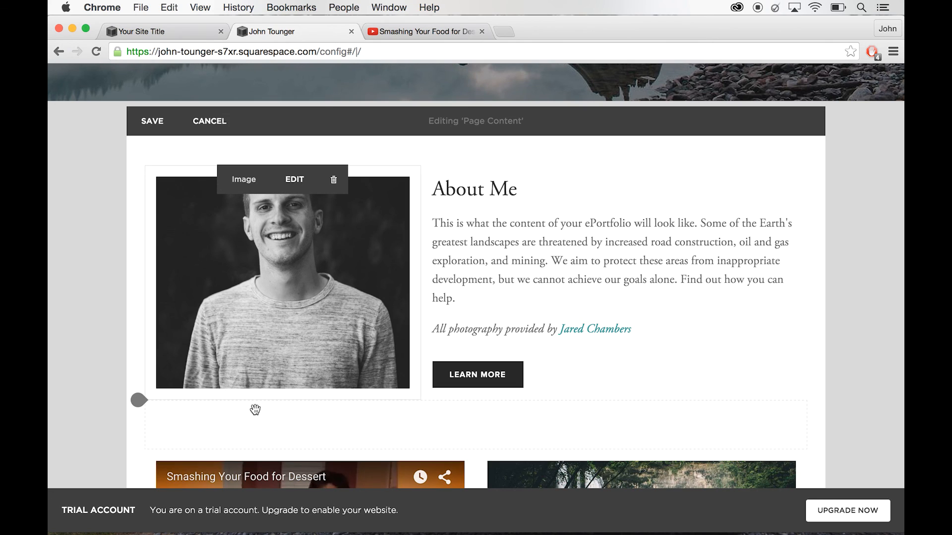
# Step: Insert a Line block below About Me and position it just above the video row
pyautogui.scroll(-5, 457, 393)
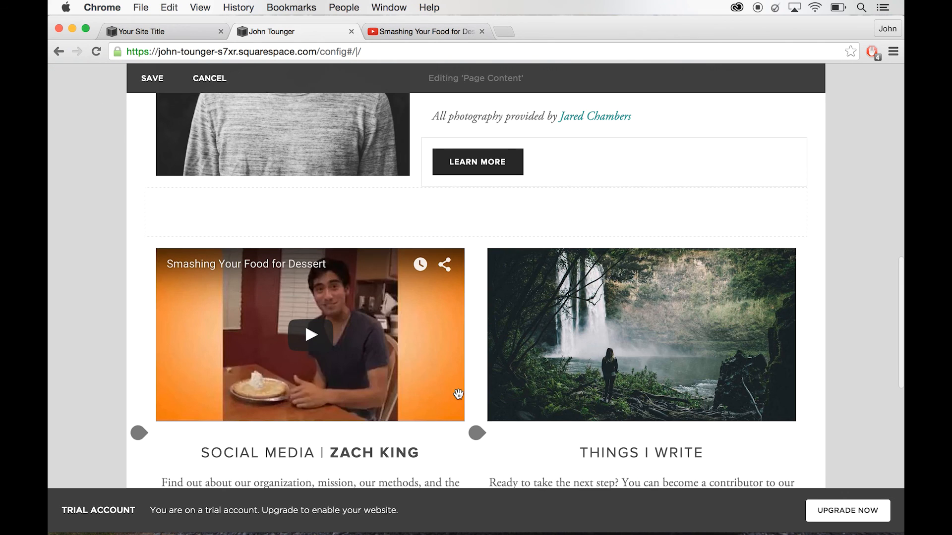
pyautogui.scroll(3, 457, 393)
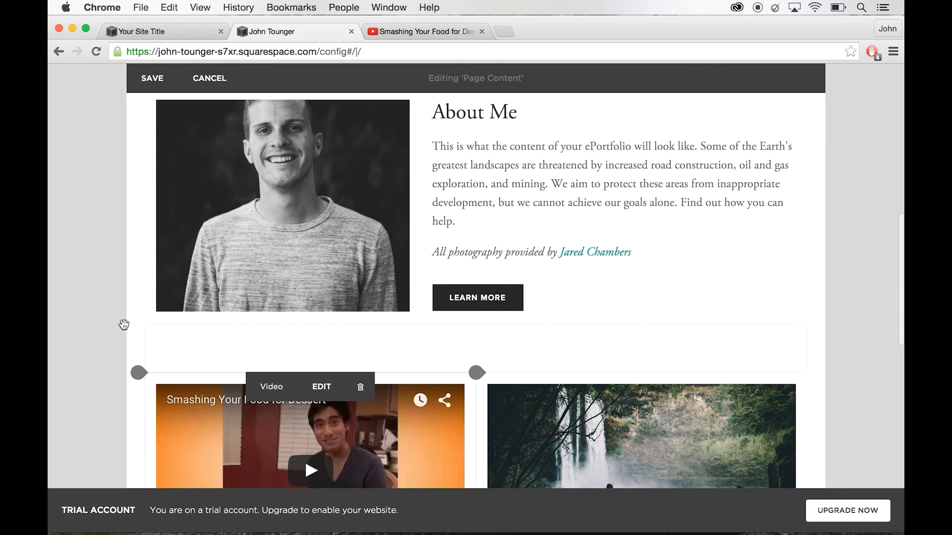
pyautogui.click(136, 375)
pyautogui.scroll(-1, 302, 337)
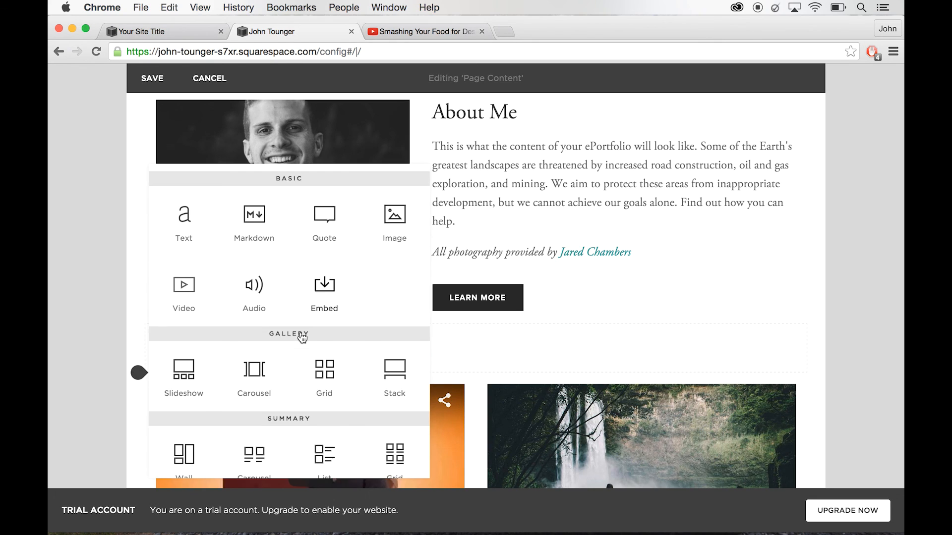
pyautogui.scroll(-3, 303, 337)
pyautogui.scroll(-3, 221, 405)
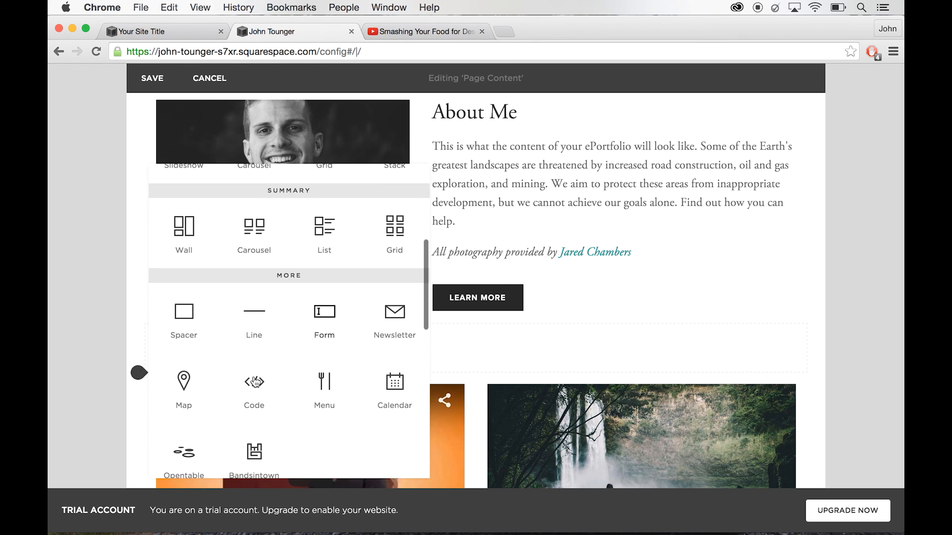
pyautogui.click(254, 311)
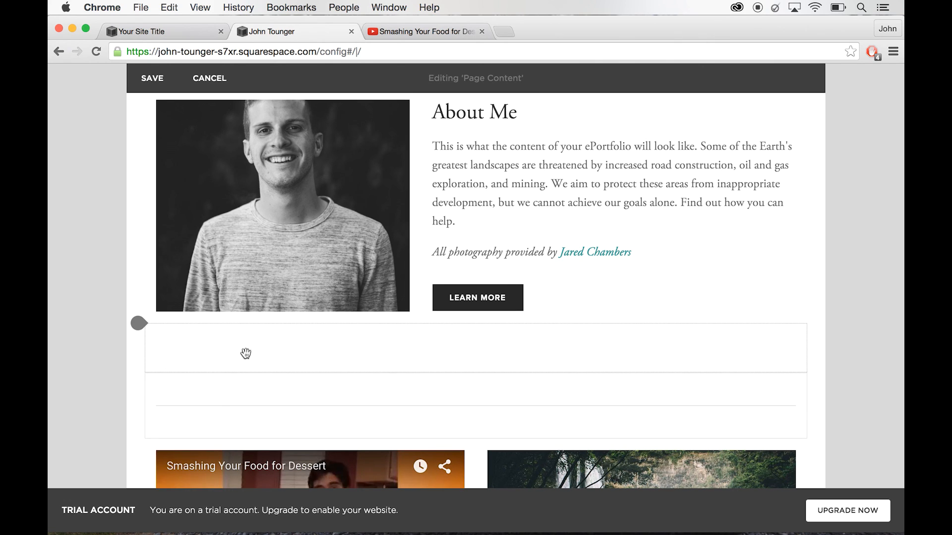
pyautogui.moveTo(316, 349); pyautogui.dragTo(477, 460)
# Step: Save the homepage edits and view the site preview at full width
pyautogui.click(149, 78)
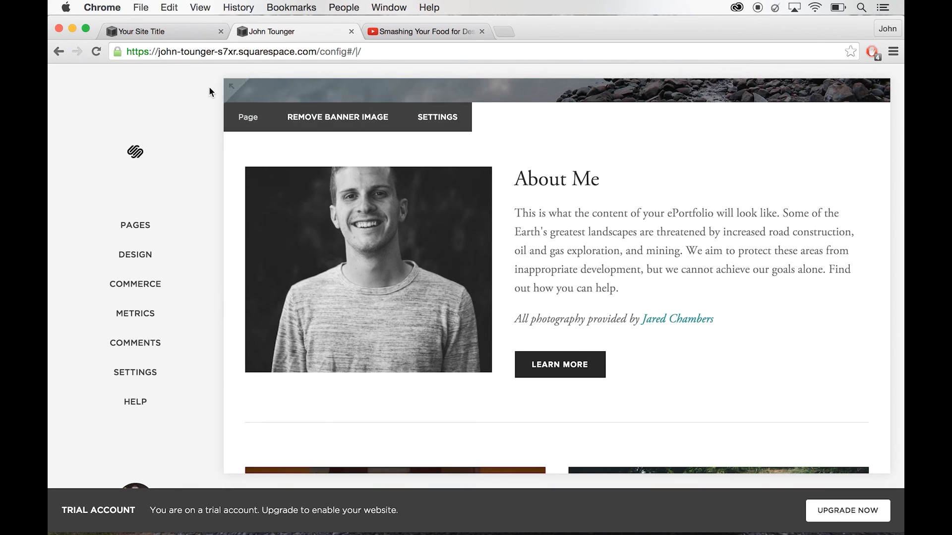
pyautogui.click(226, 88)
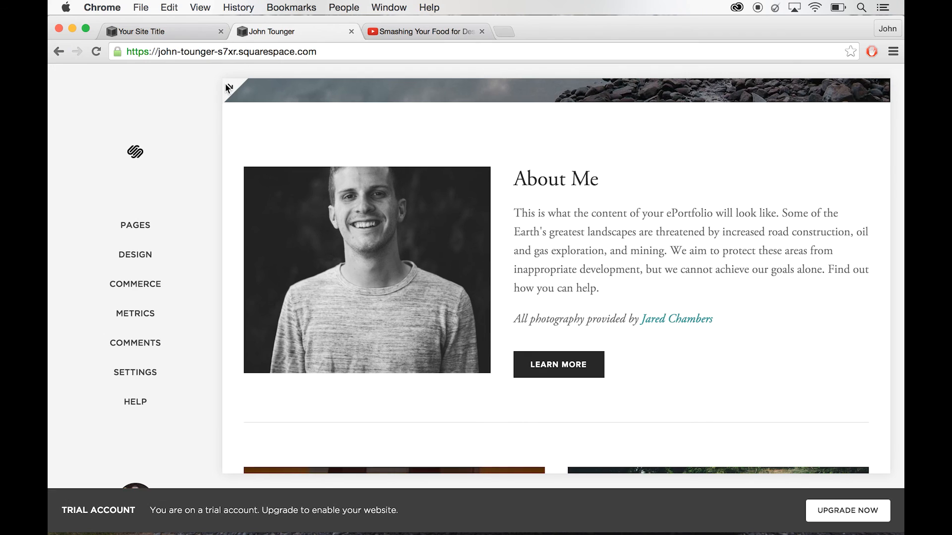